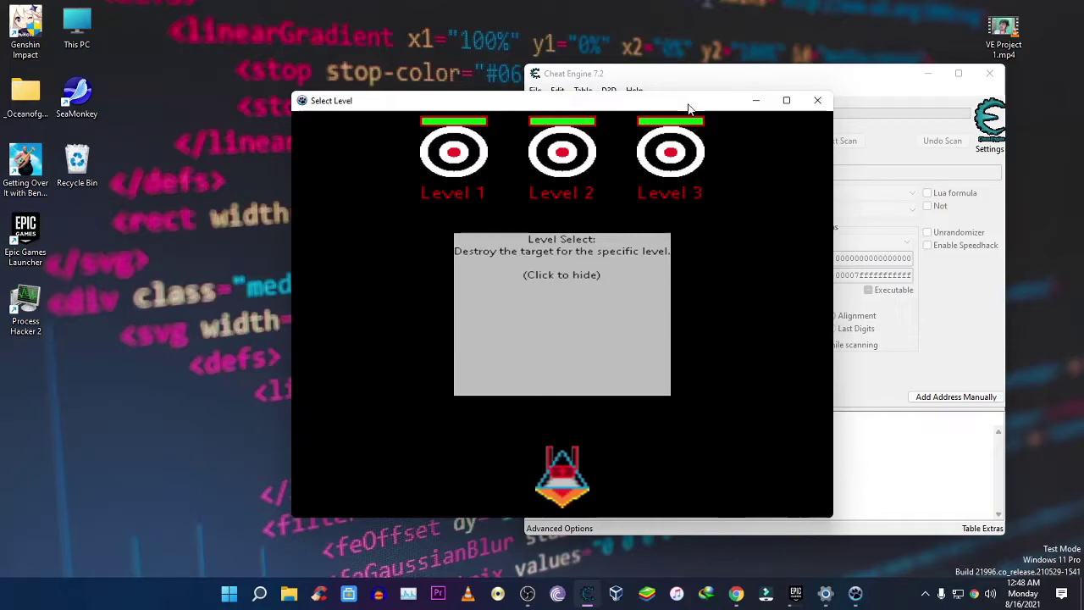
Rotate the ship and shoot the Level 2 target to enter that level.
key("Left")
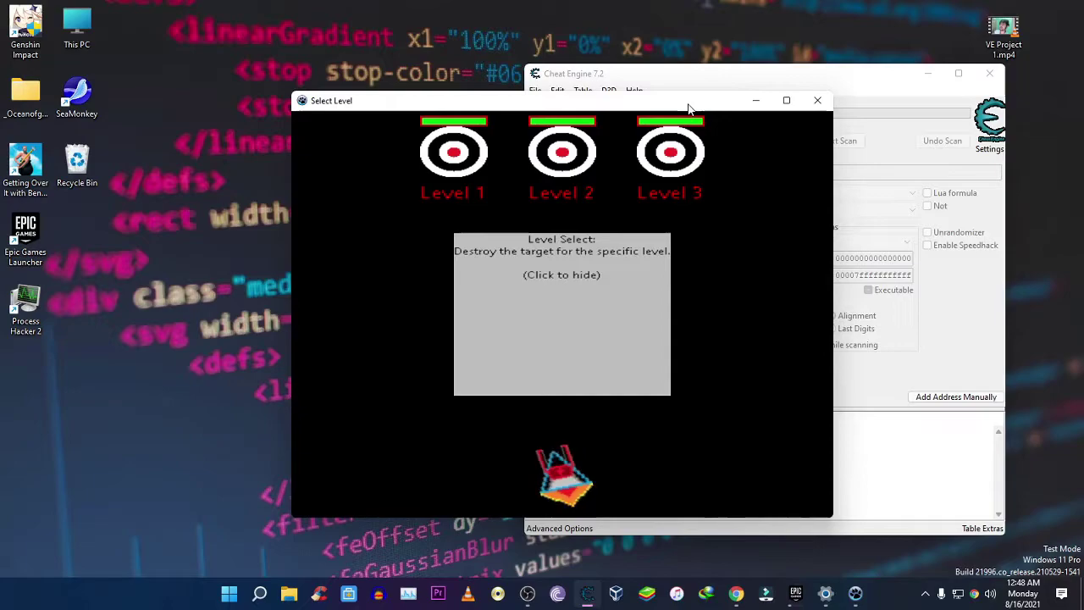
key("Right")
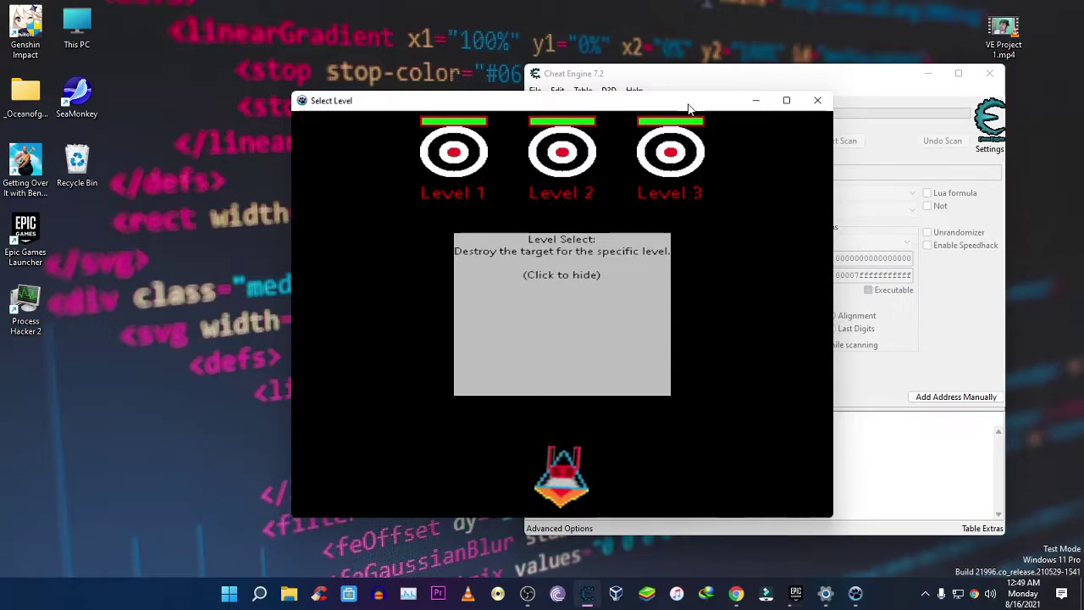
key("space")
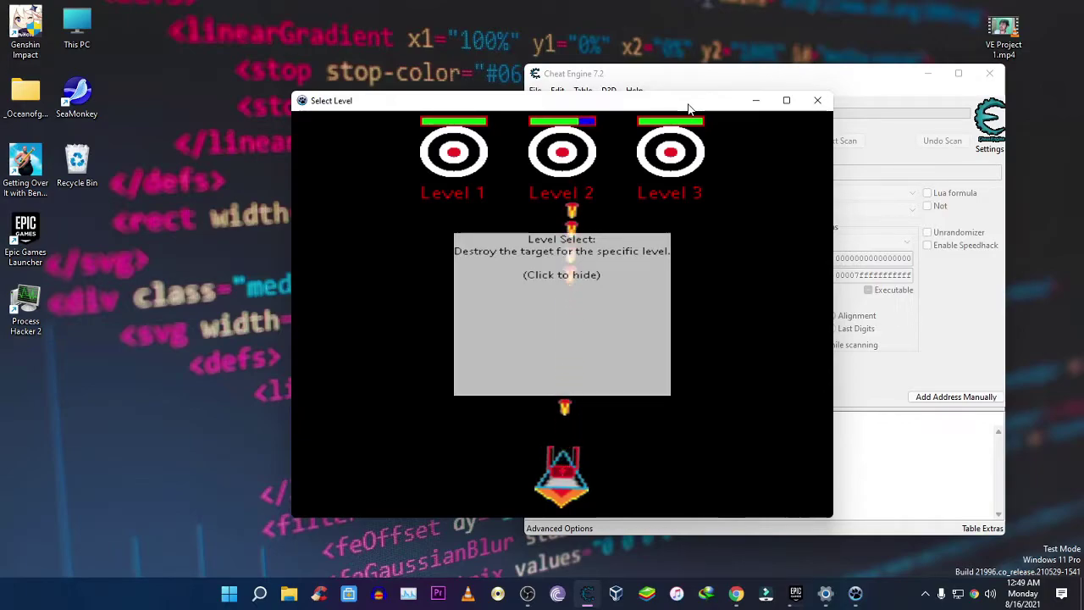
key("space")
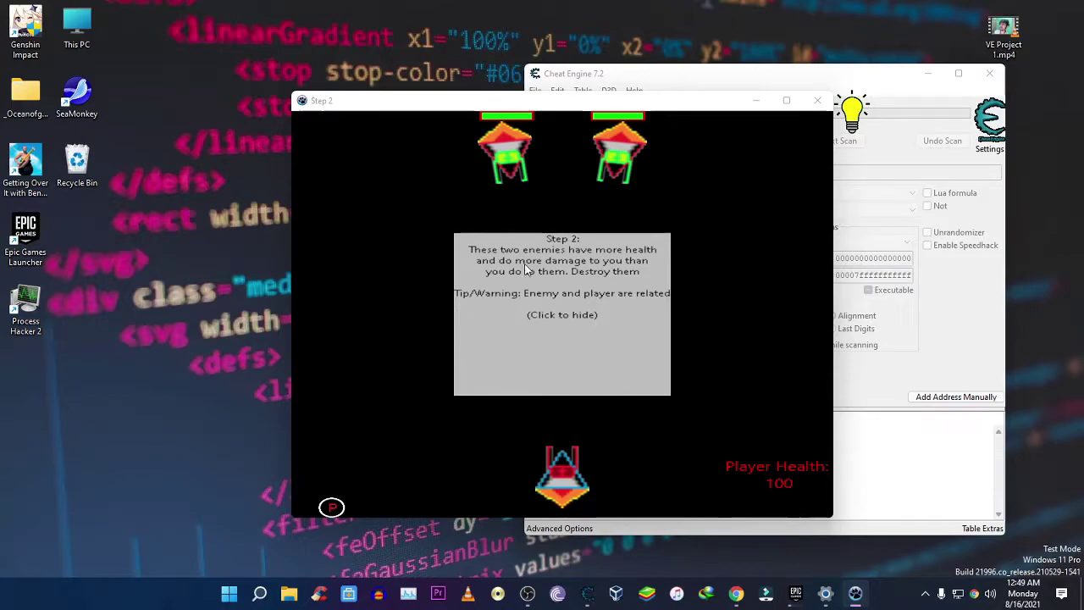
Hide the Step 2 instructions, aim the ship by rotating it, and fire at the two enemies.
left_click(576, 331)
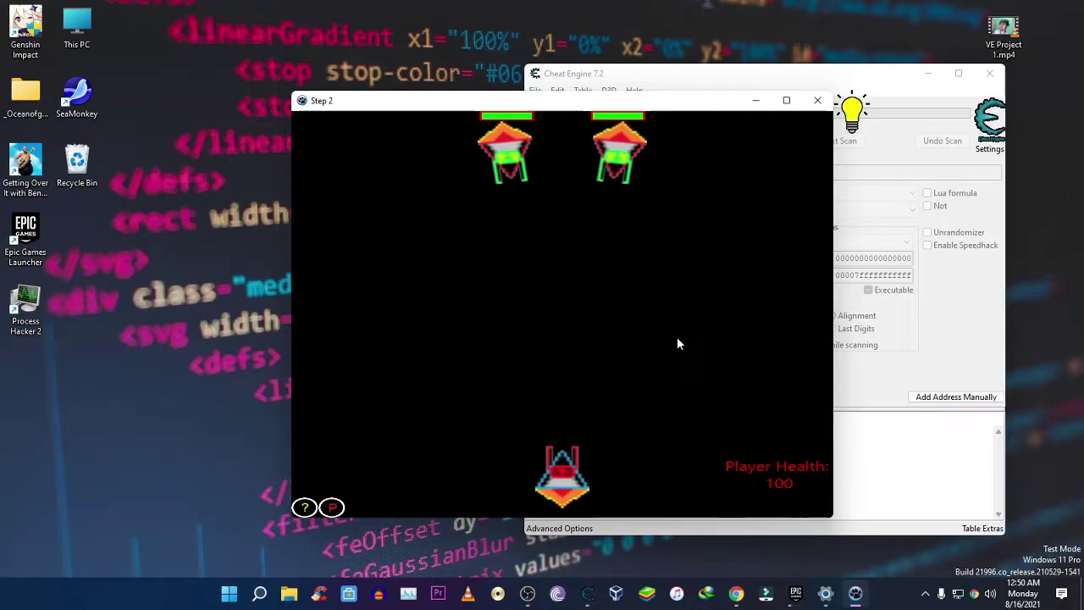
key("Left")
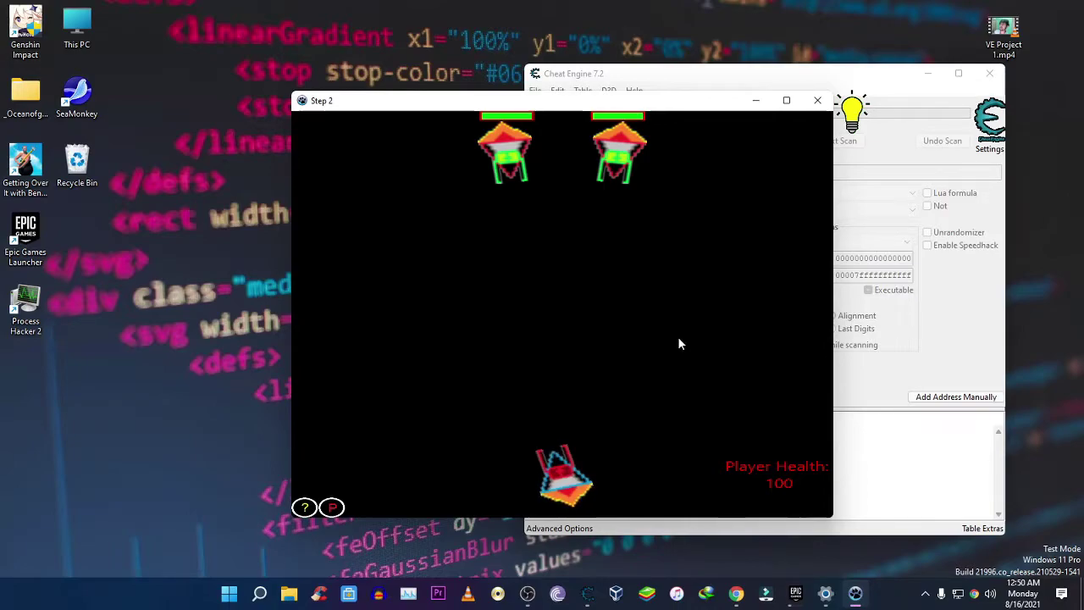
key("Right")
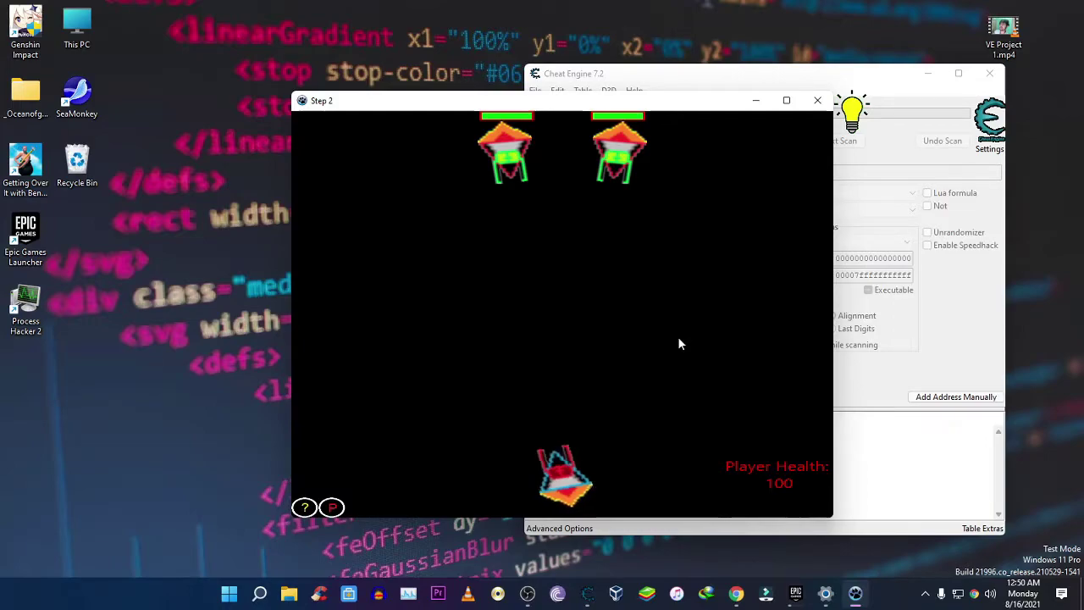
key("Right")
key("Left")
key("space")
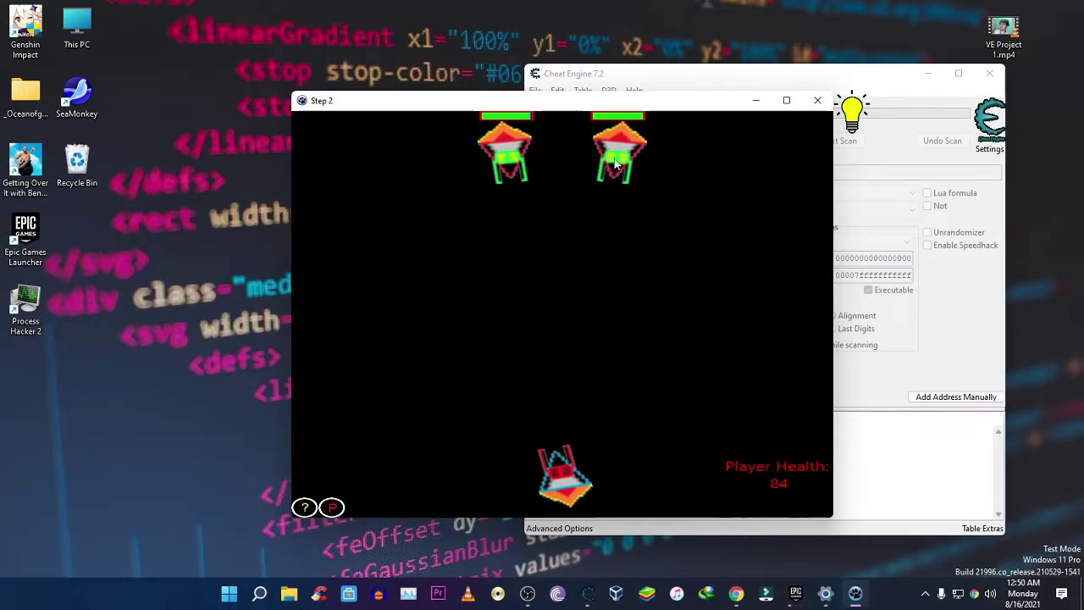
left_click(581, 368)
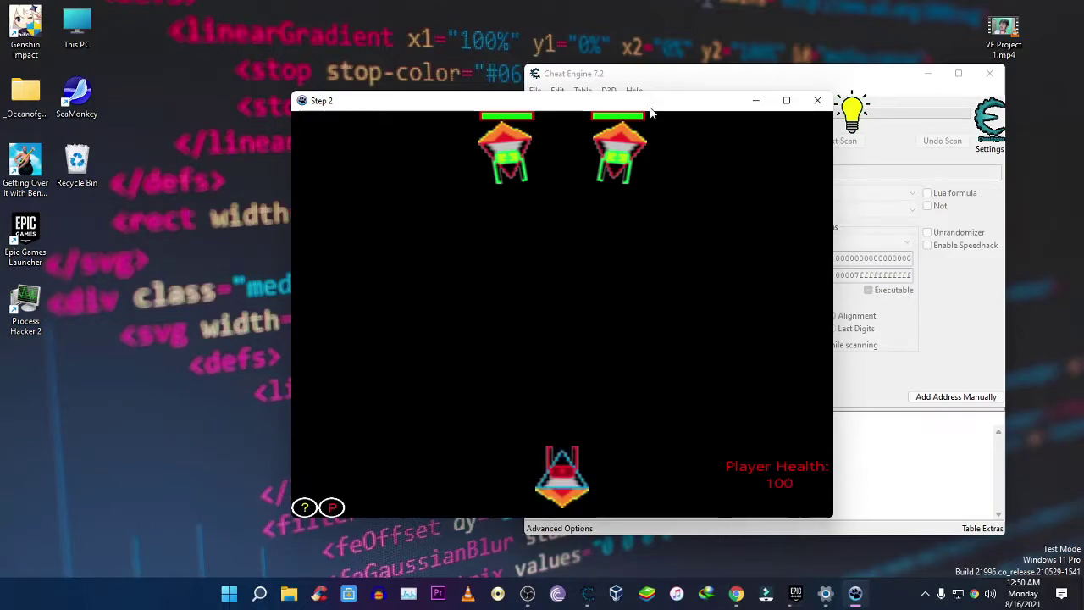
Arrange the game window and the Cheat Engine window side by side.
left_click_drag(650, 113, 362, 90)
left_click_drag(659, 83, 679, 91)
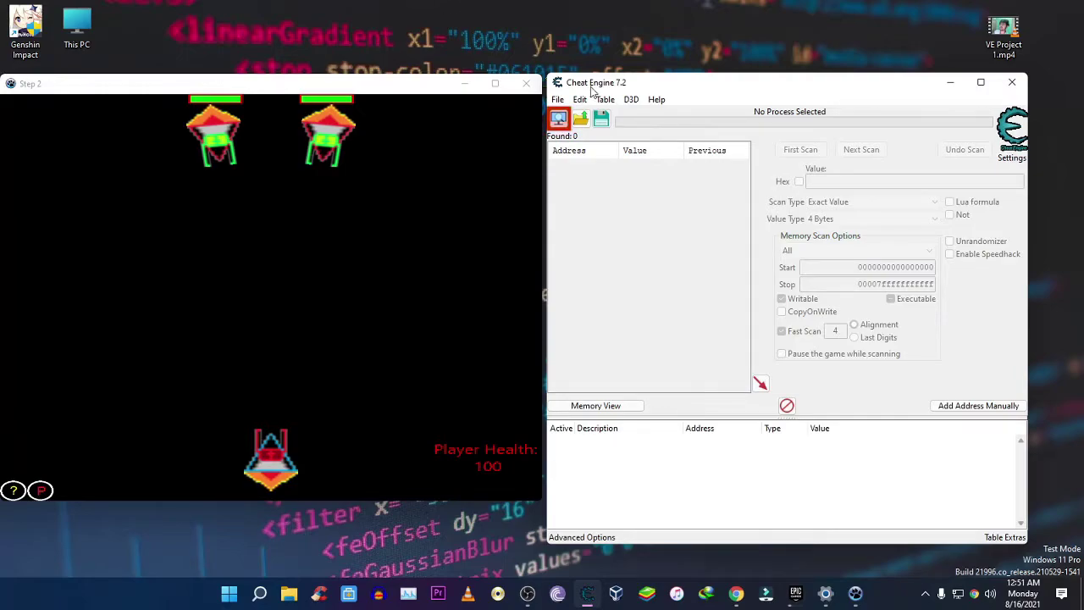
left_click_drag(691, 90, 730, 87)
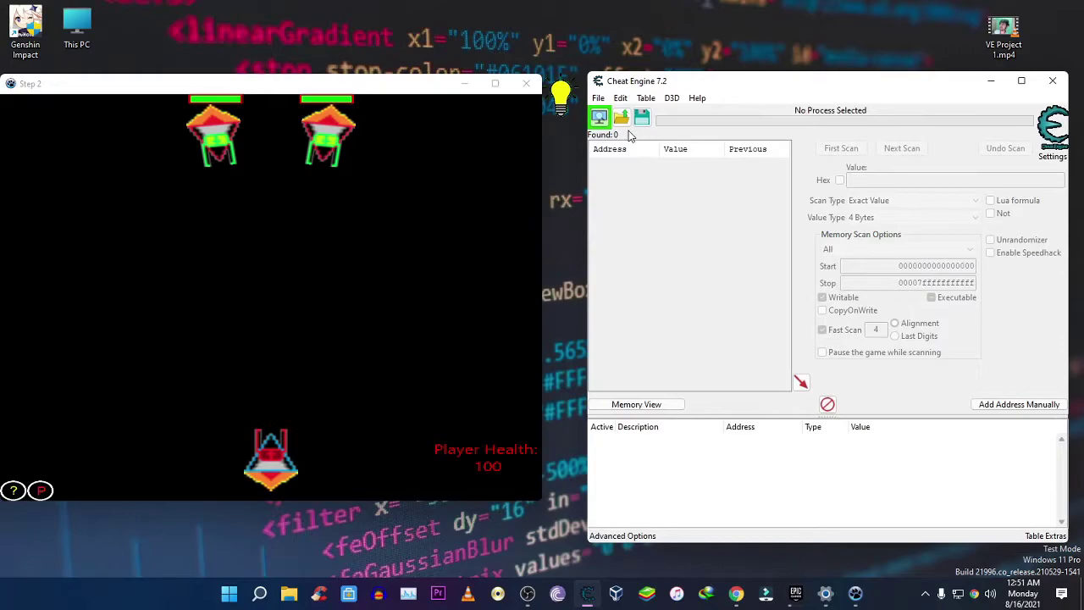
Attach Cheat Engine to the Step 2 game process and move its window closer to the game.
left_click(599, 119)
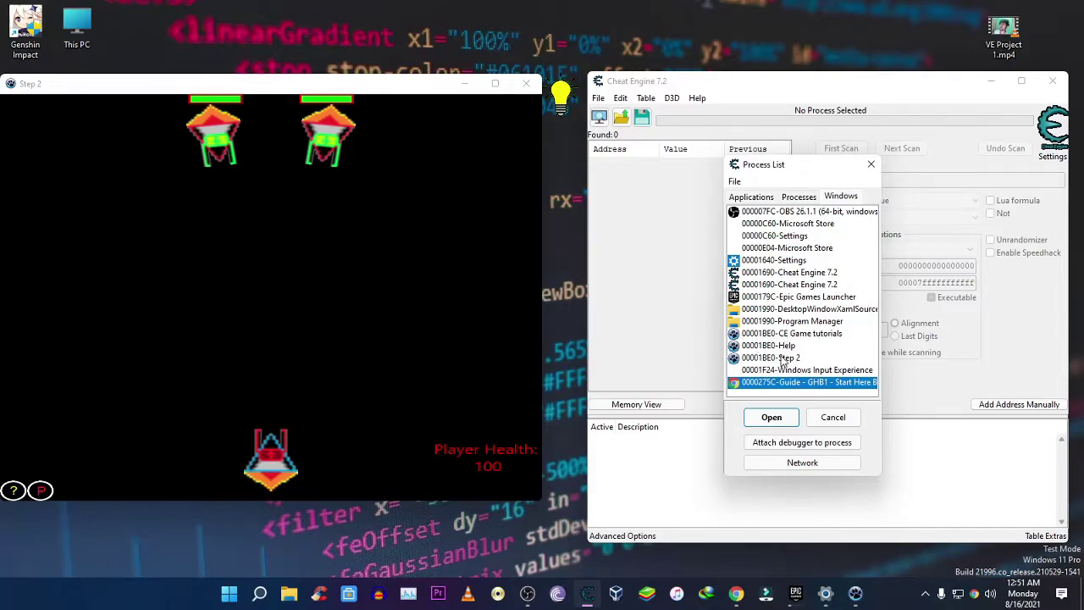
left_click(787, 357)
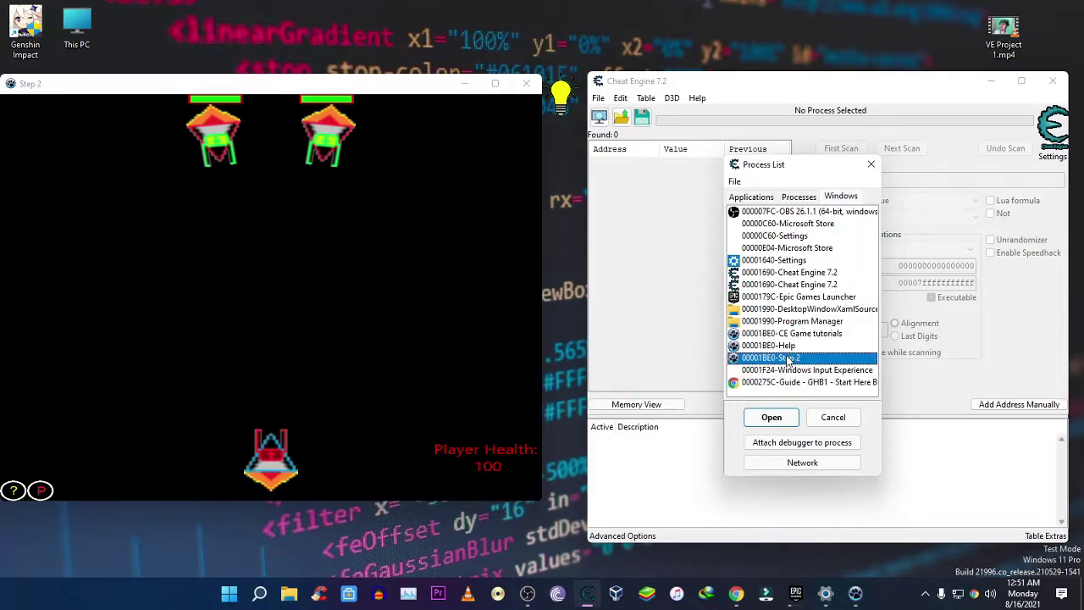
left_click(771, 417)
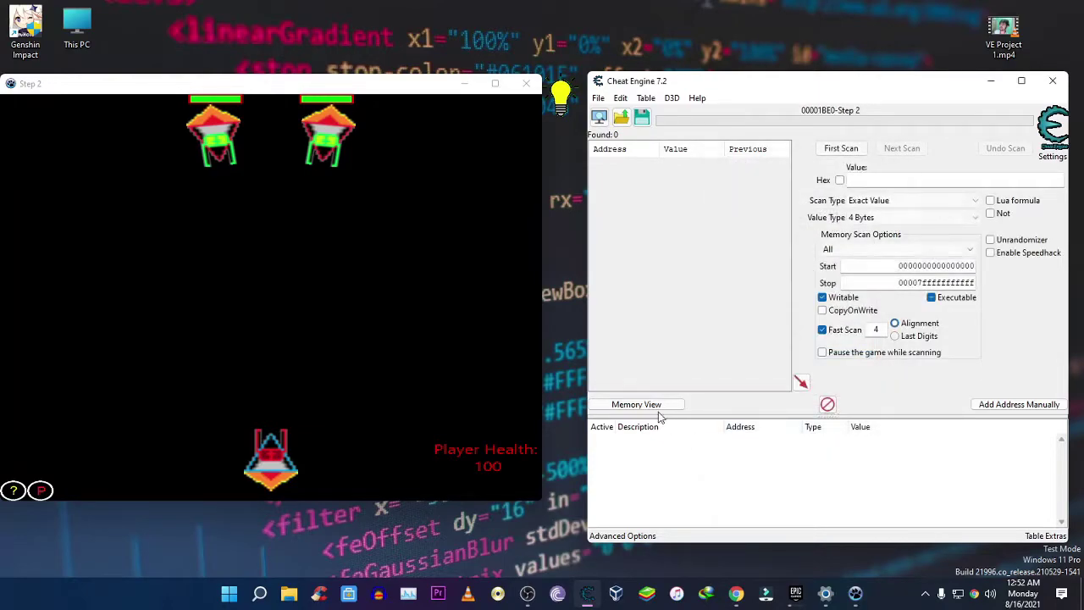
left_click_drag(871, 85, 834, 92)
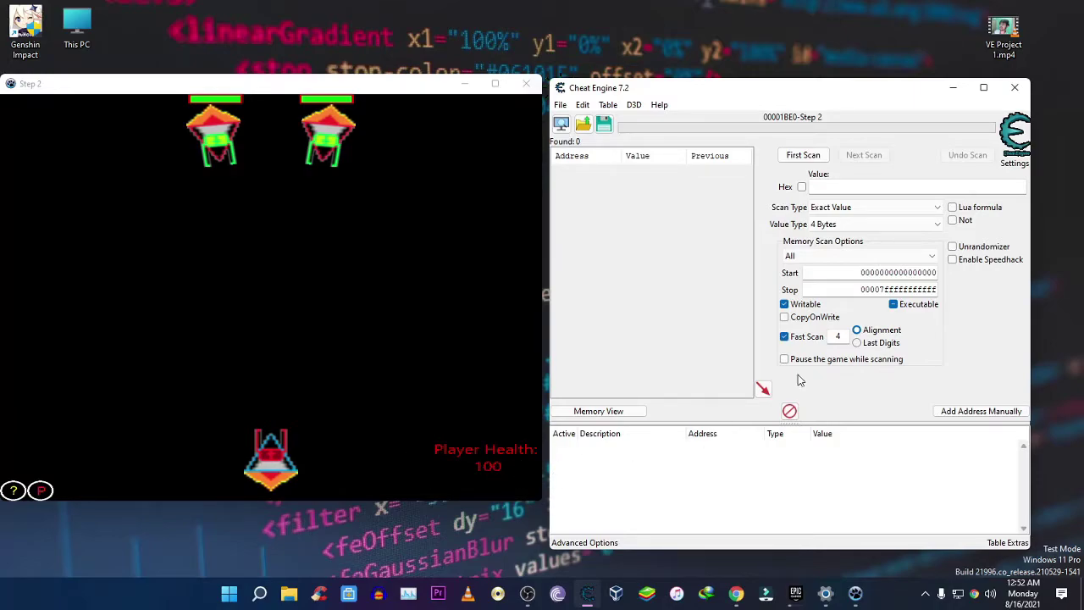
Run a first scan for the exact value 100 with the value type set to All.
left_click(853, 225)
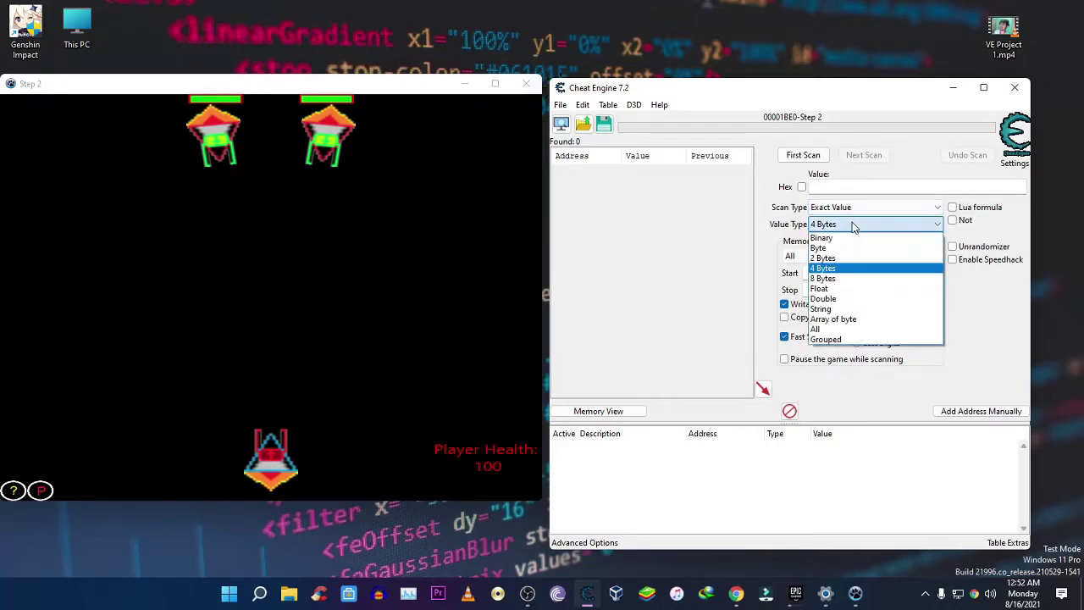
left_click(818, 329)
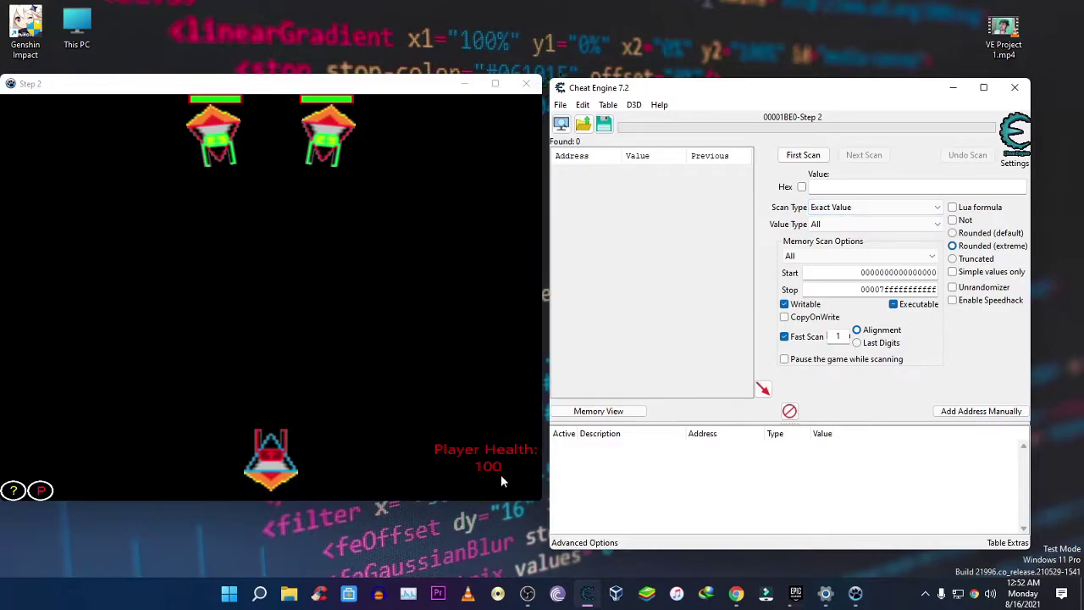
left_click(881, 207)
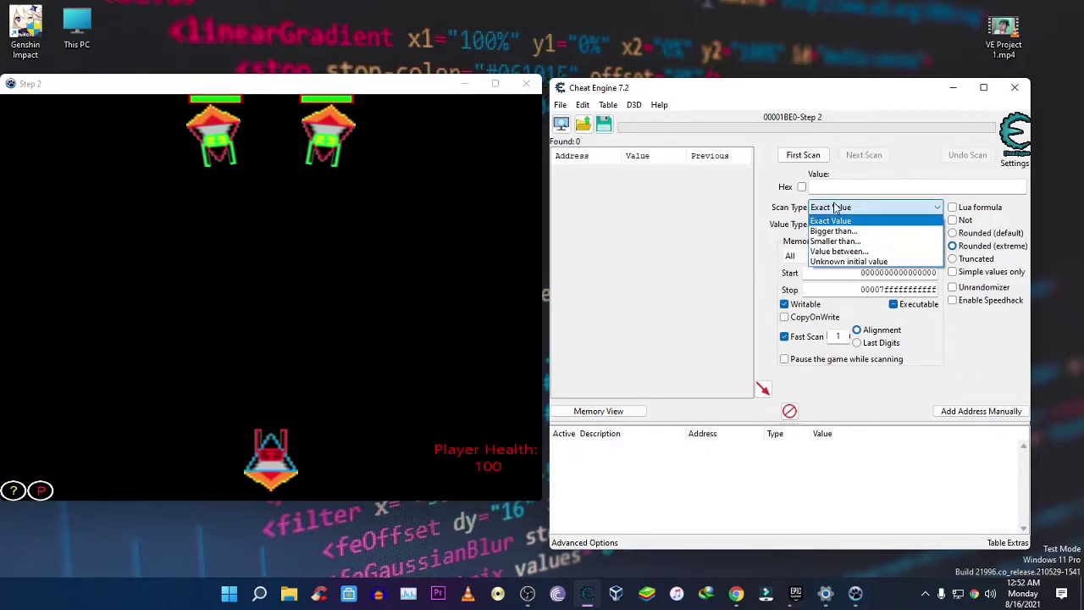
left_click(715, 236)
left_click(892, 187)
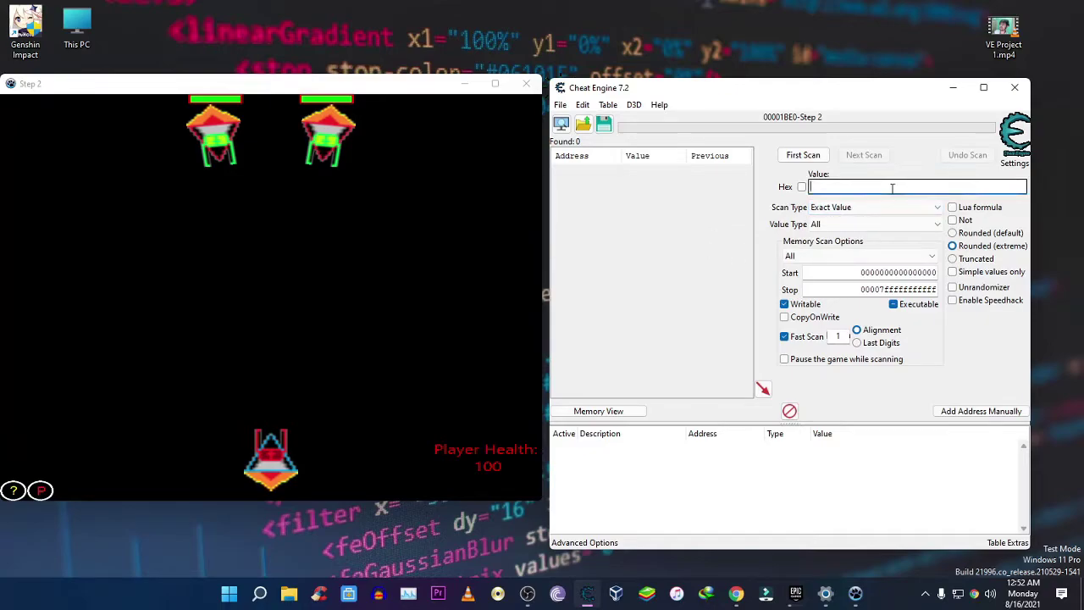
type("100")
left_click(803, 155)
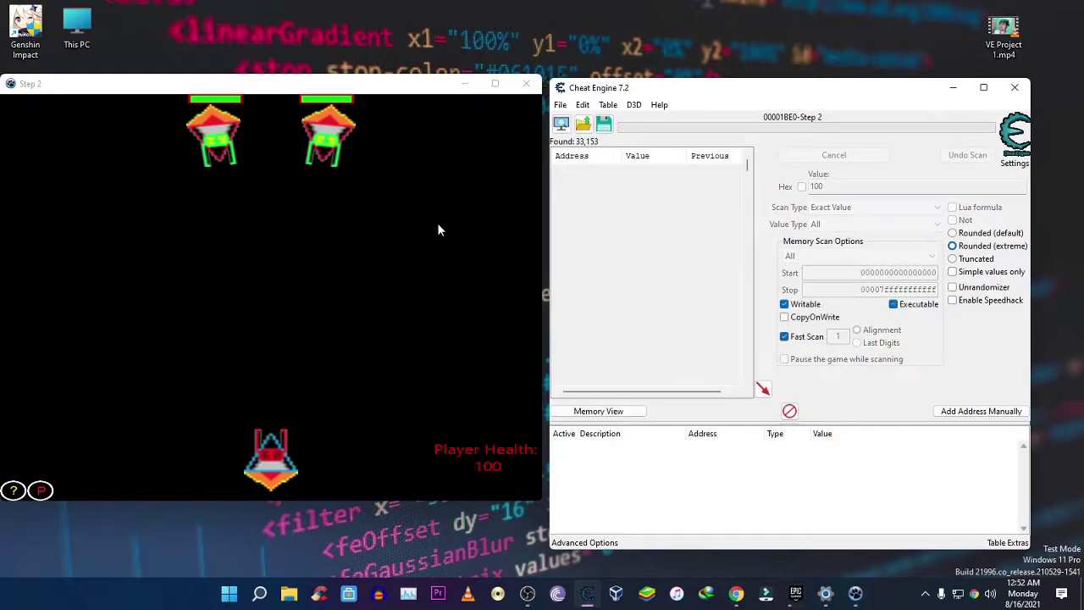
Lose some player health in the game and narrow the results with a next scan for 96.
left_click(320, 238)
key("Left")
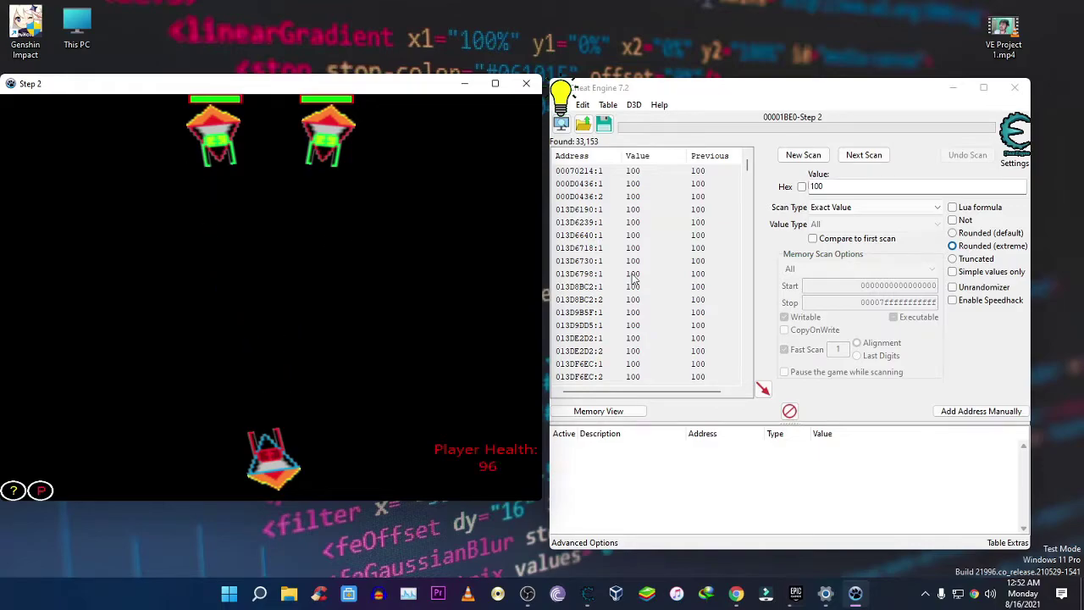
double_click(851, 188)
type("96")
left_click(864, 155)
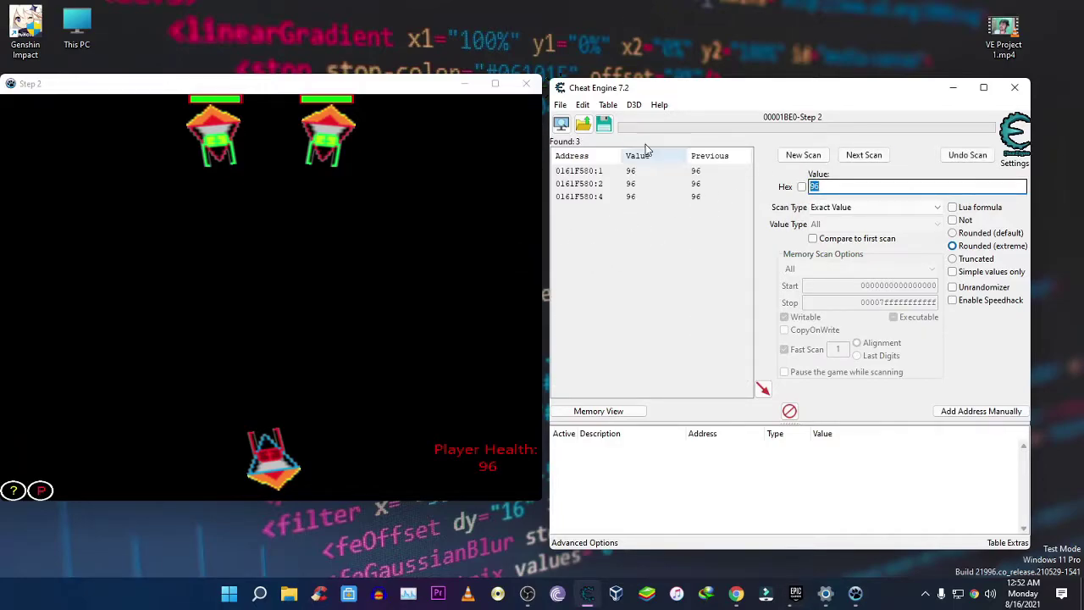
Add all the found health addresses to the address list.
left_click(673, 266)
key("ctrl+a")
left_click(761, 387)
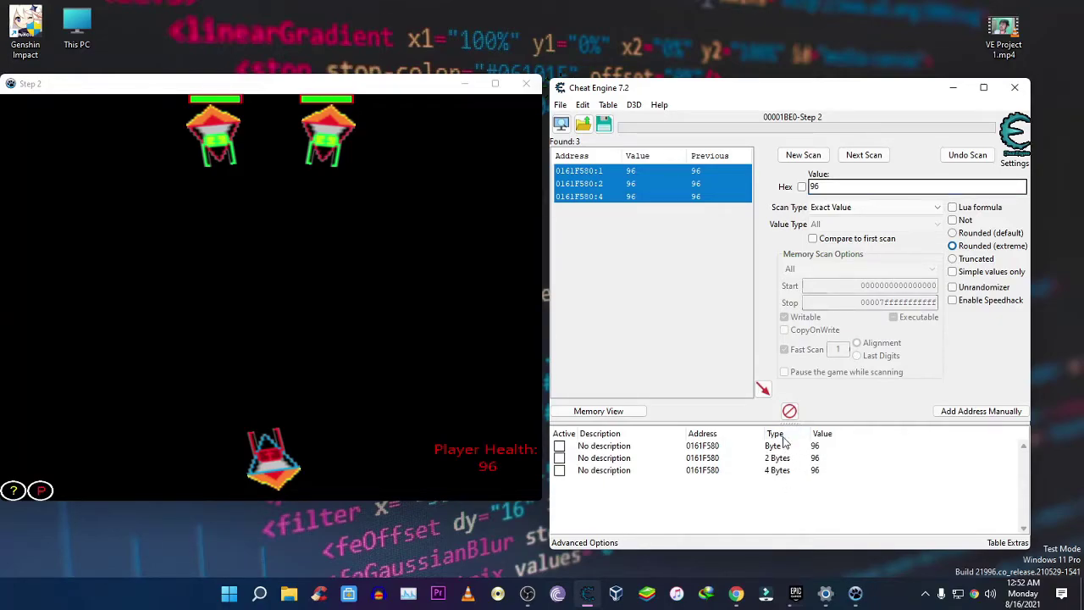
Set all three health entries in the address list to 100 and return to the game to test it.
left_click(820, 471)
left_click(820, 446, "shift")
double_click(820, 446)
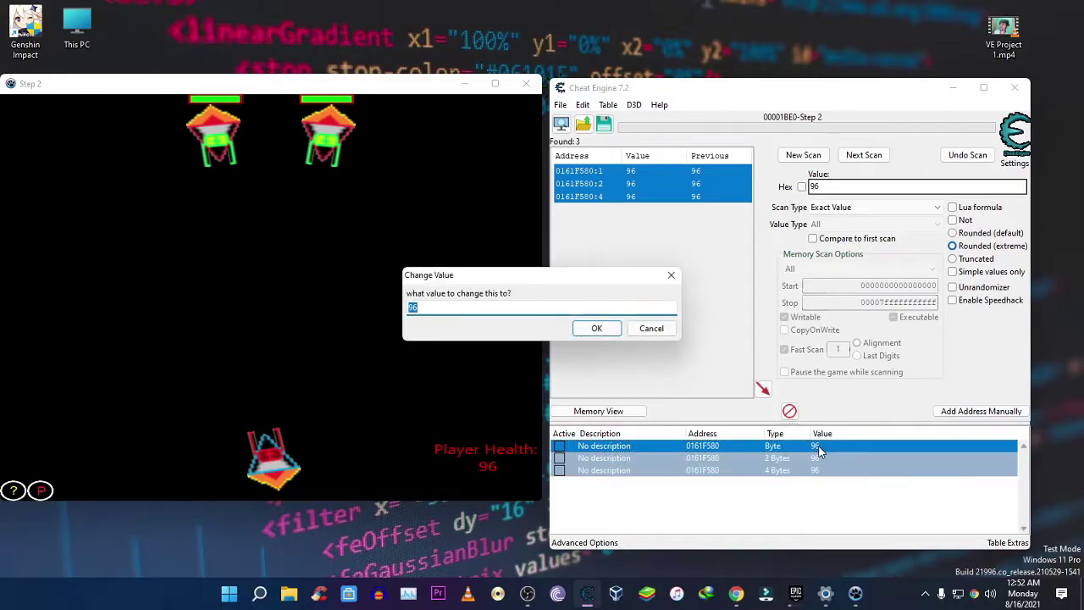
type("100")
left_click(586, 330)
left_click(488, 423)
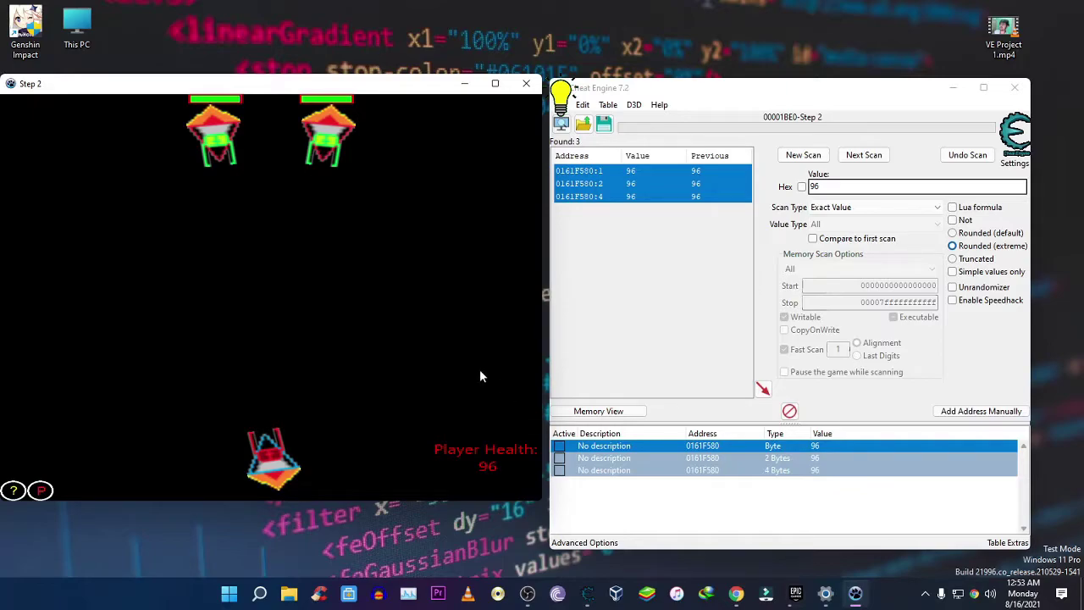
Set the selected health entries to 130, test the value in the game, and clear the selection.
double_click(815, 448)
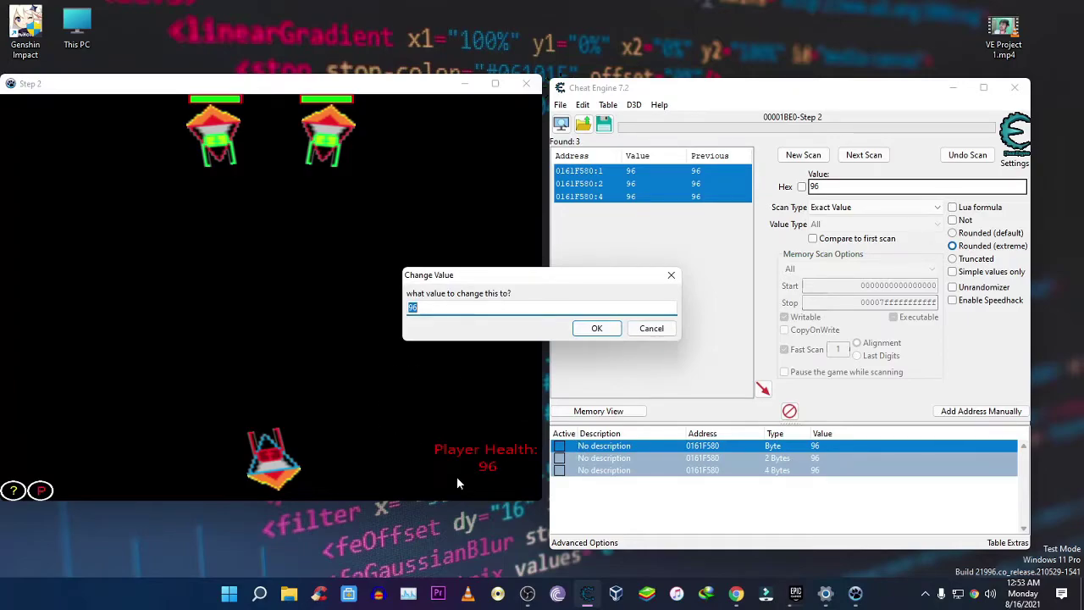
double_click(437, 315)
type("130")
left_click(597, 332)
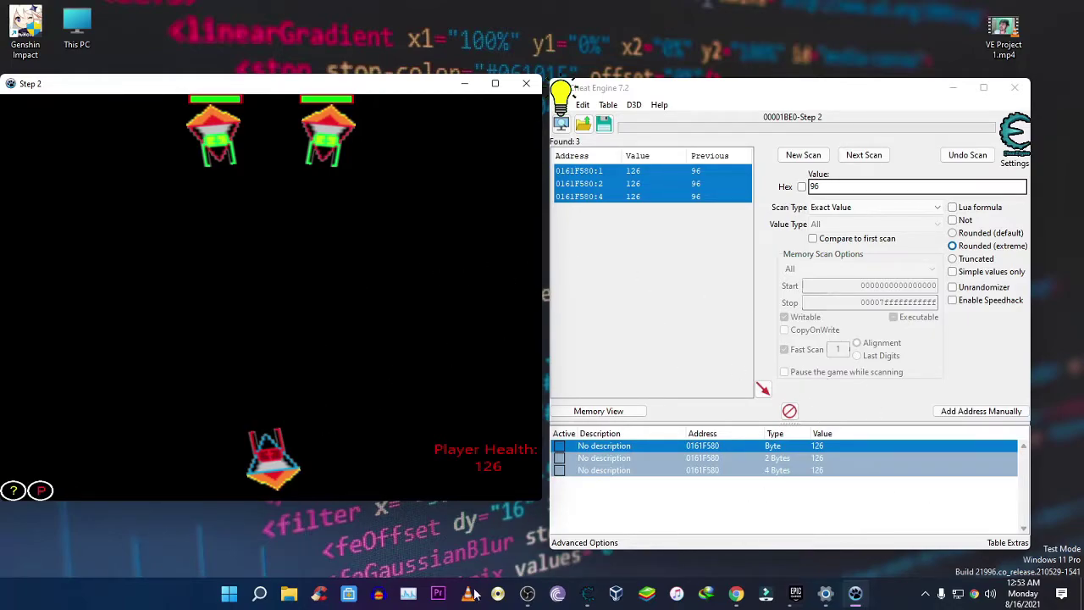
left_click(823, 503)
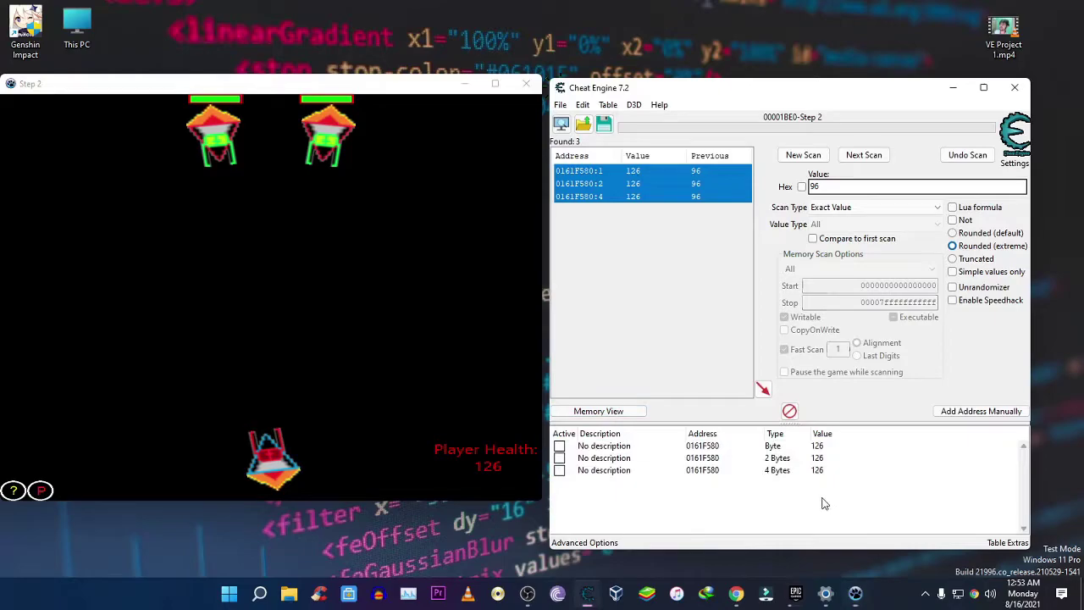
Set the Byte health entry to 100 and return to the game to test the damage taken.
double_click(817, 447)
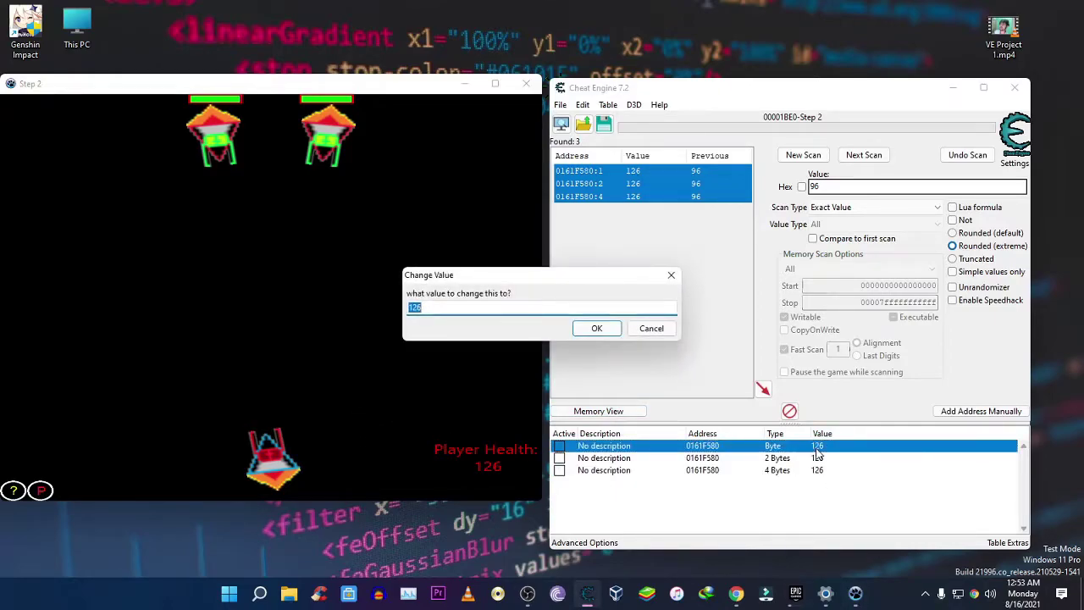
type("100")
left_click(596, 328)
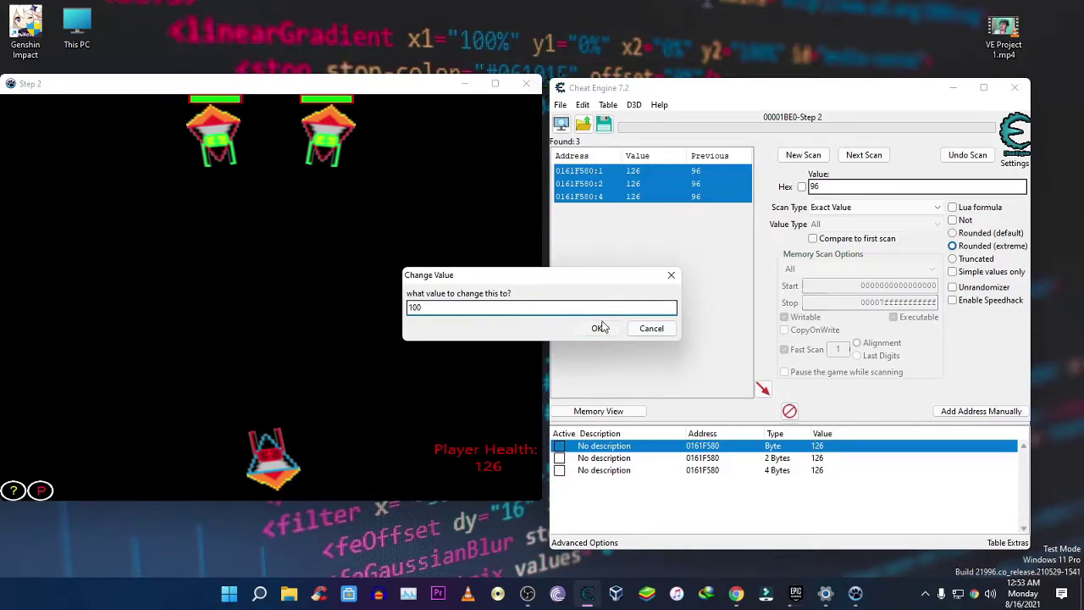
left_click(463, 400)
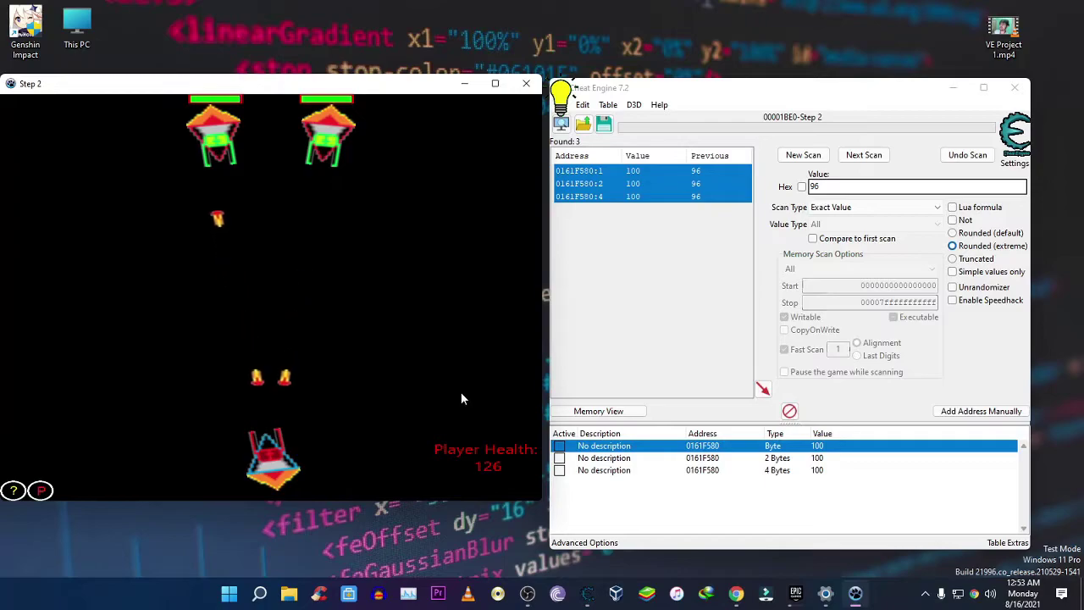
Set the Byte health entry to 110 and check the effect of enemy fire in the game.
double_click(814, 446)
type("110")
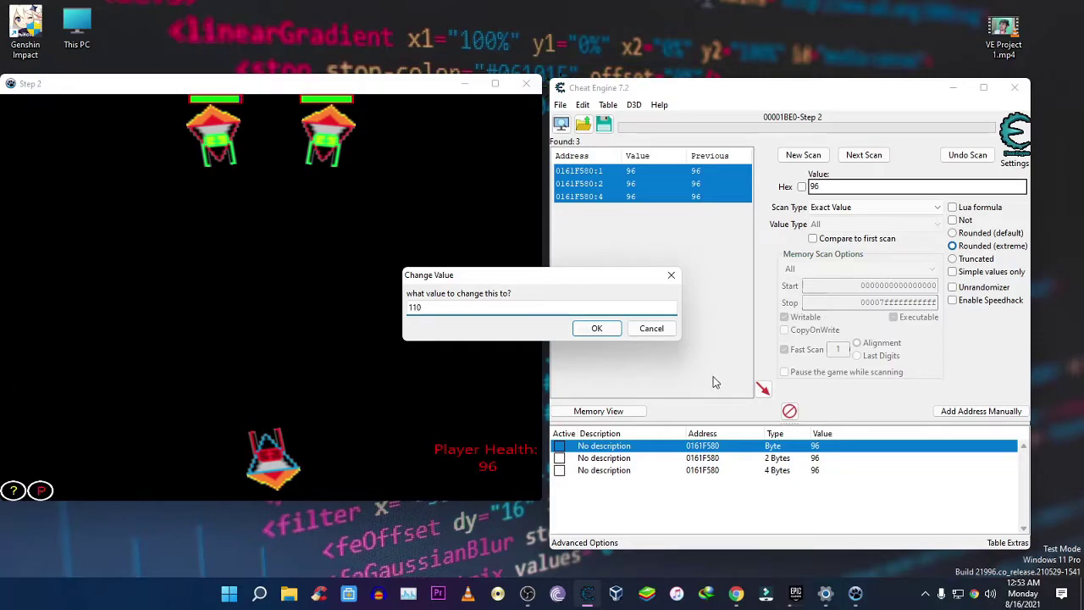
left_click(596, 328)
left_click(451, 336)
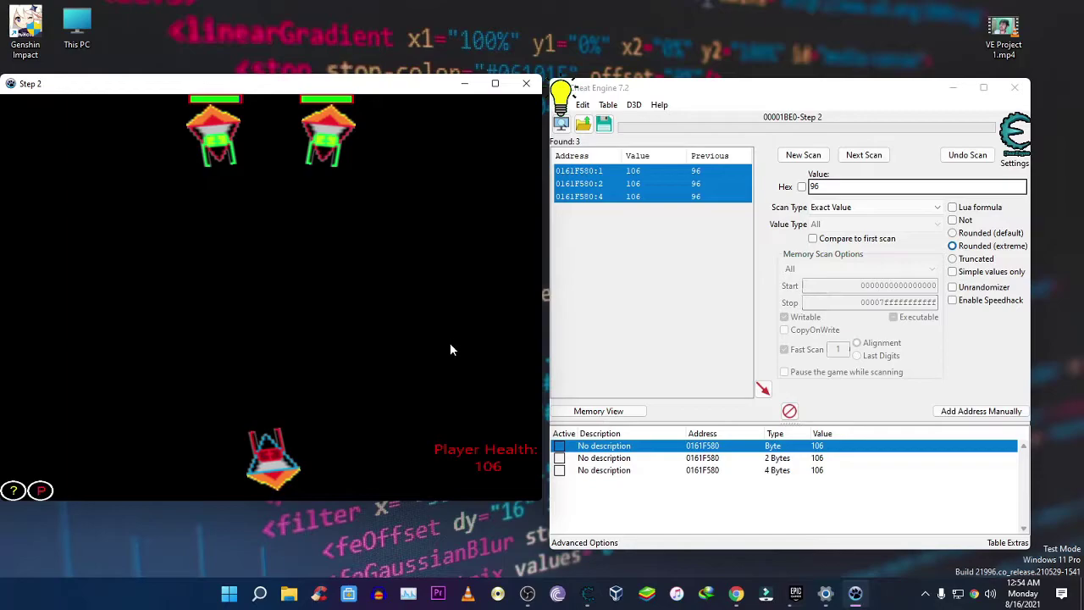
double_click(822, 449)
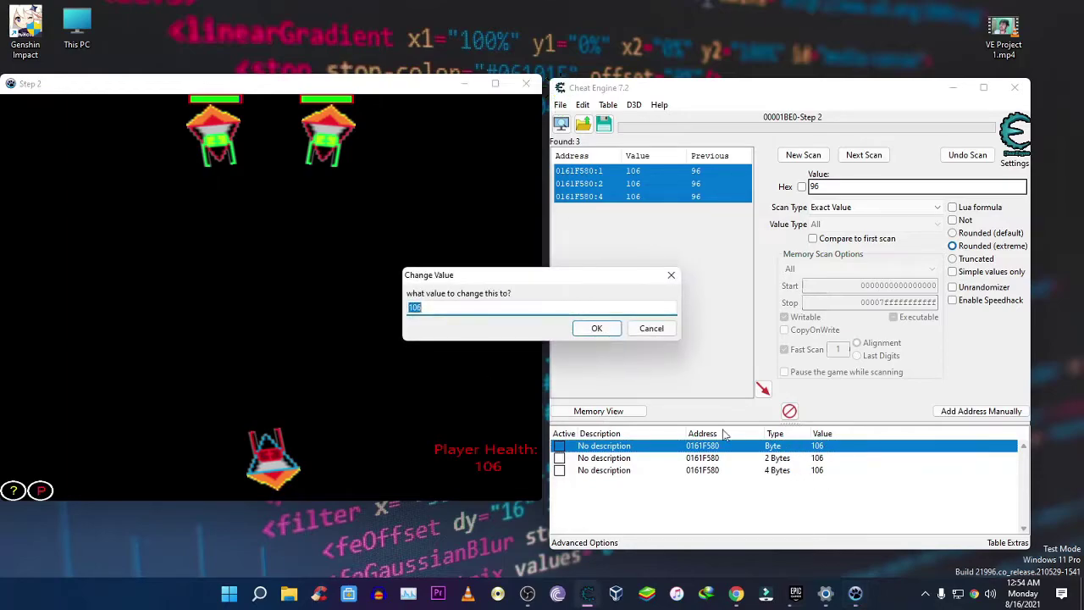
left_click(515, 309)
key("BackSpace")
type("4")
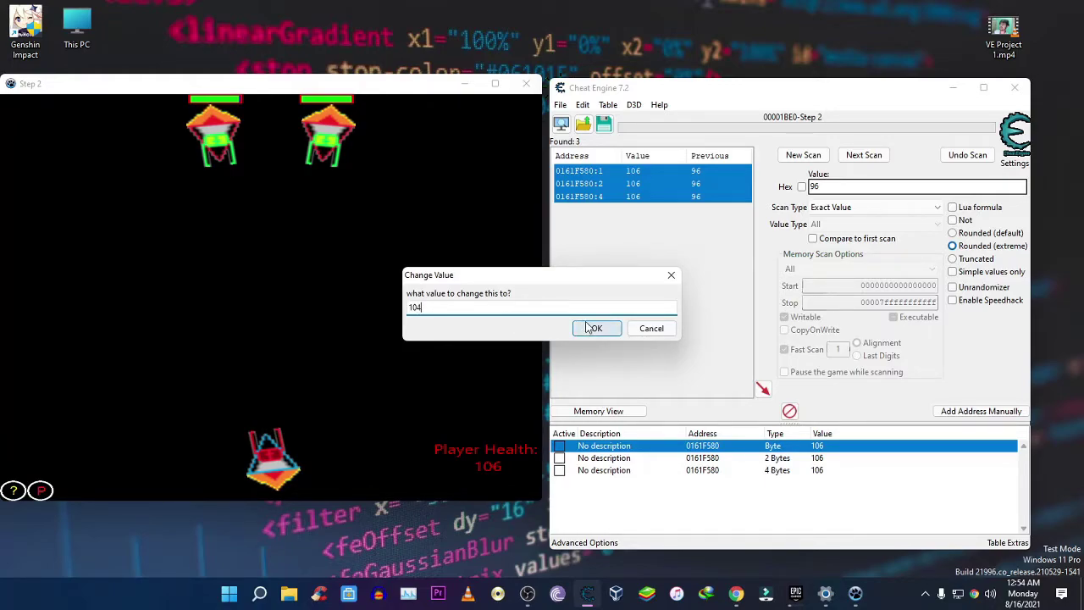
left_click(642, 335)
Set all three health entries in the address list to 104, test the value in the game, and clear the selection.
left_click(821, 472)
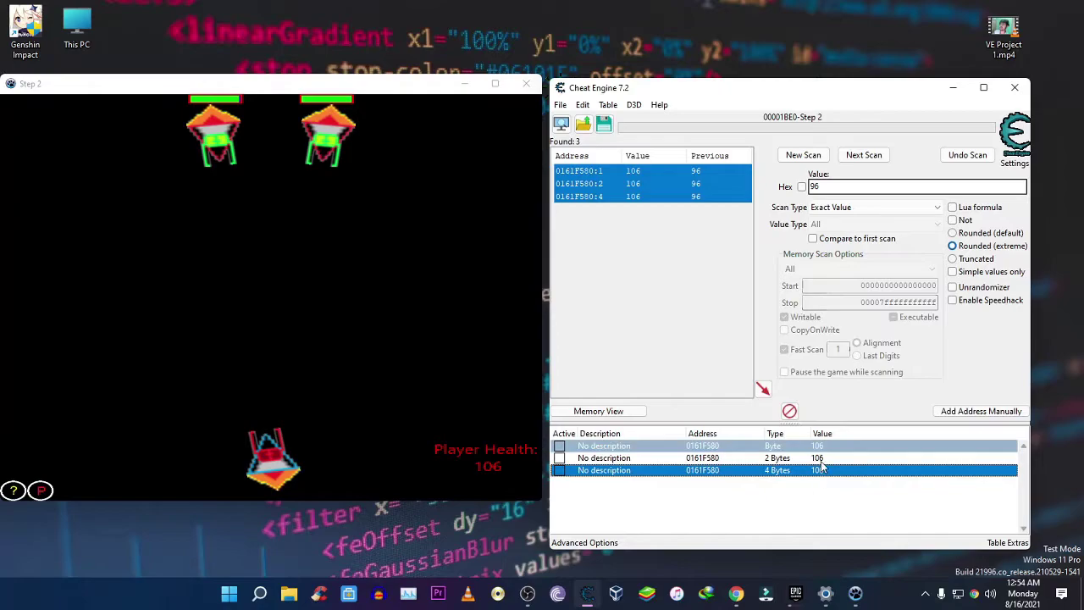
left_click(818, 448, "shift")
double_click(816, 464)
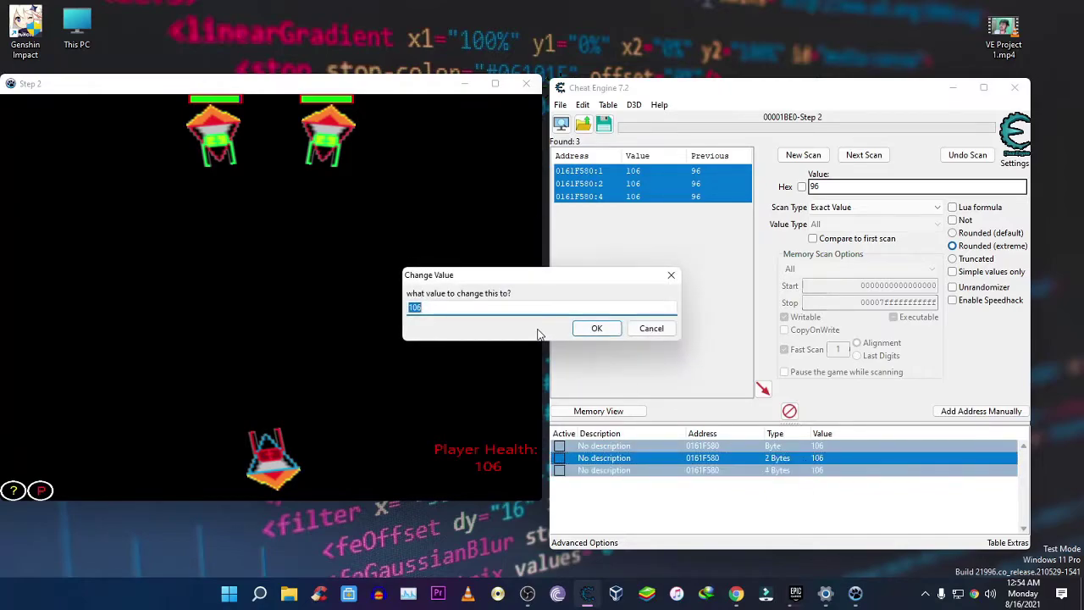
type("104")
left_click(597, 330)
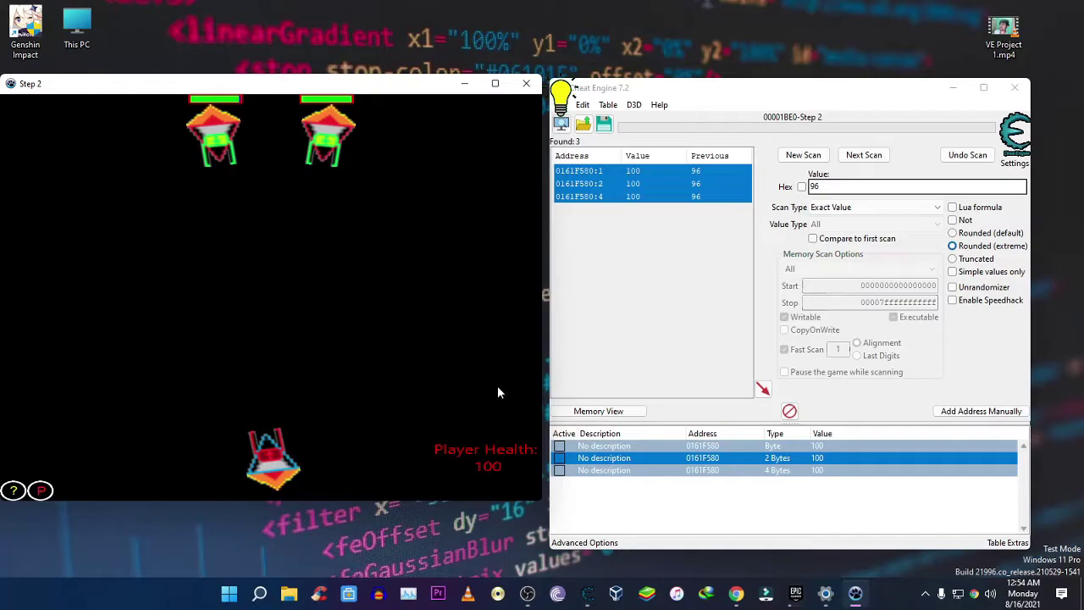
left_click(834, 514)
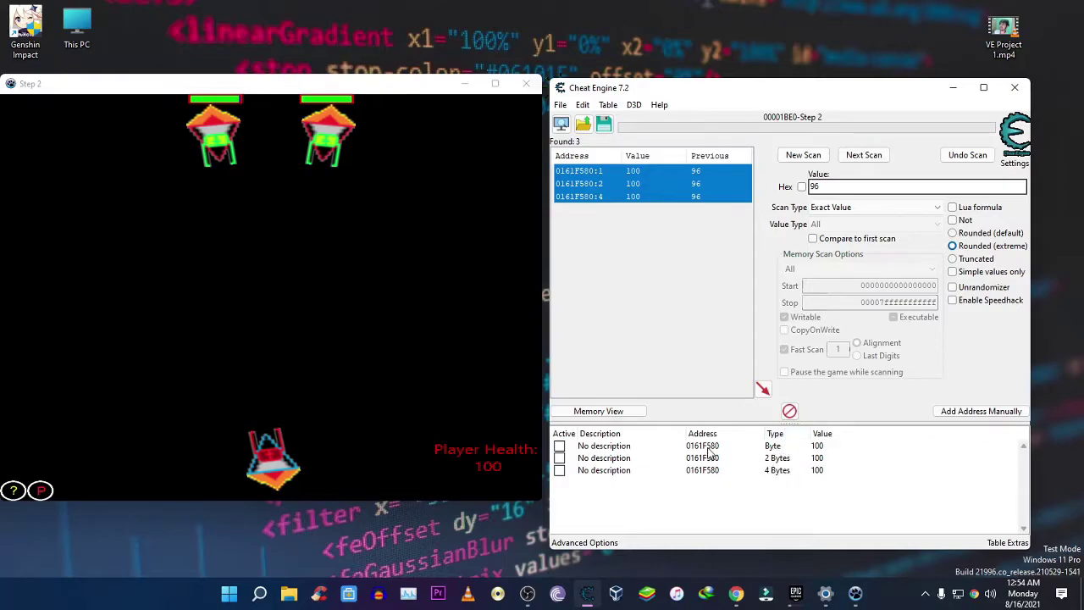
left_click(818, 449)
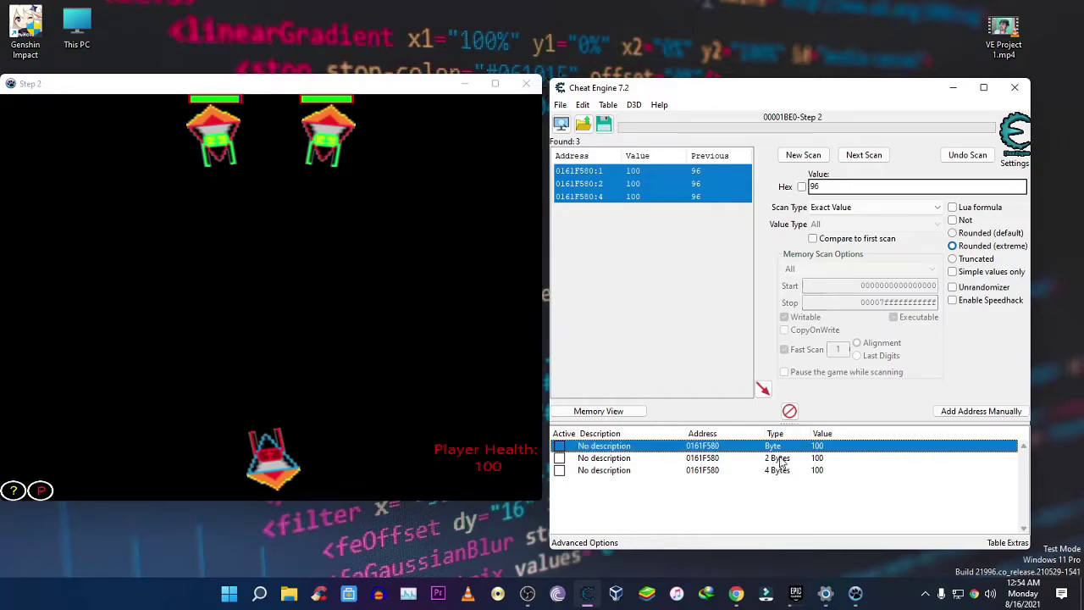
left_click(781, 458)
left_click(787, 475)
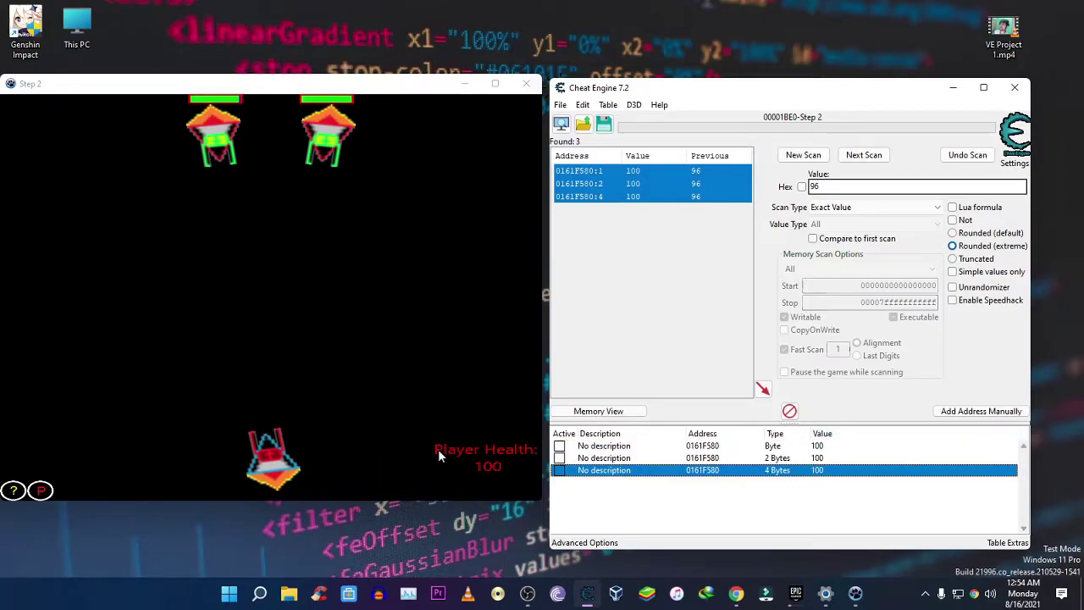
left_click(871, 501)
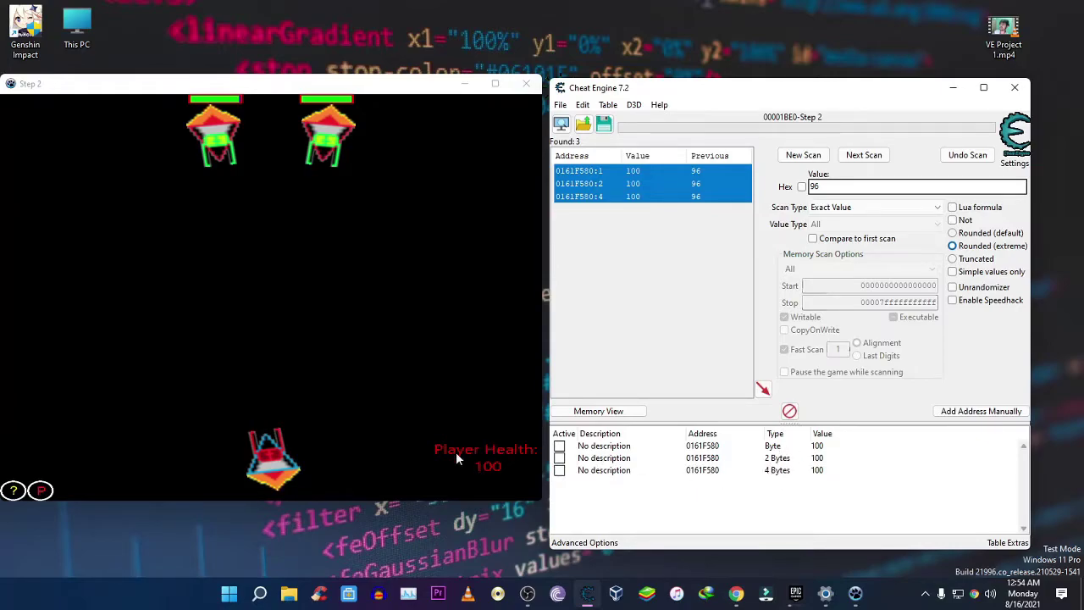
left_click(773, 471)
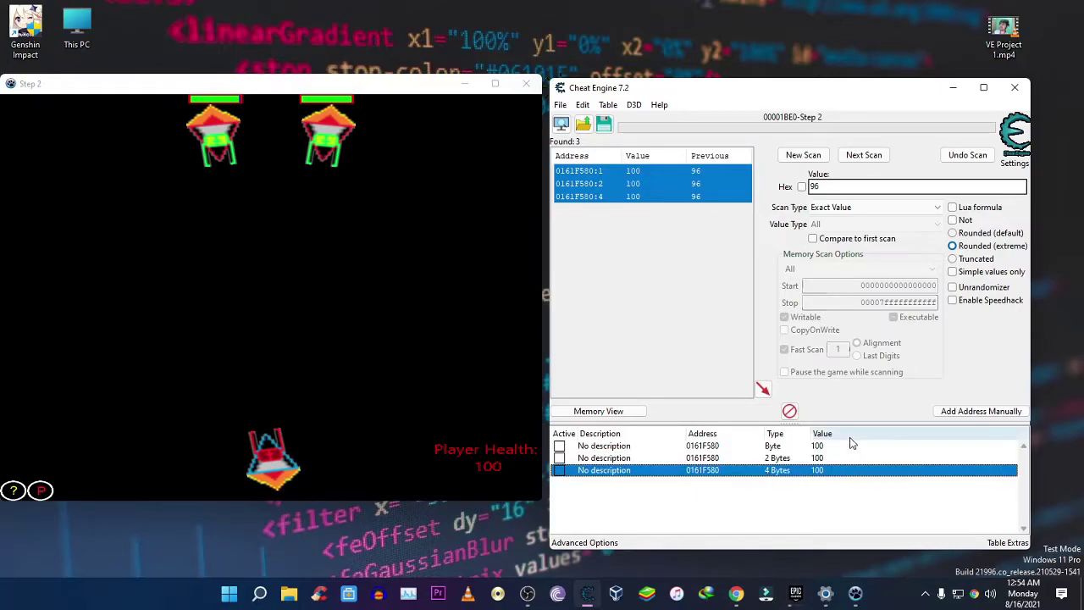
left_click(819, 492)
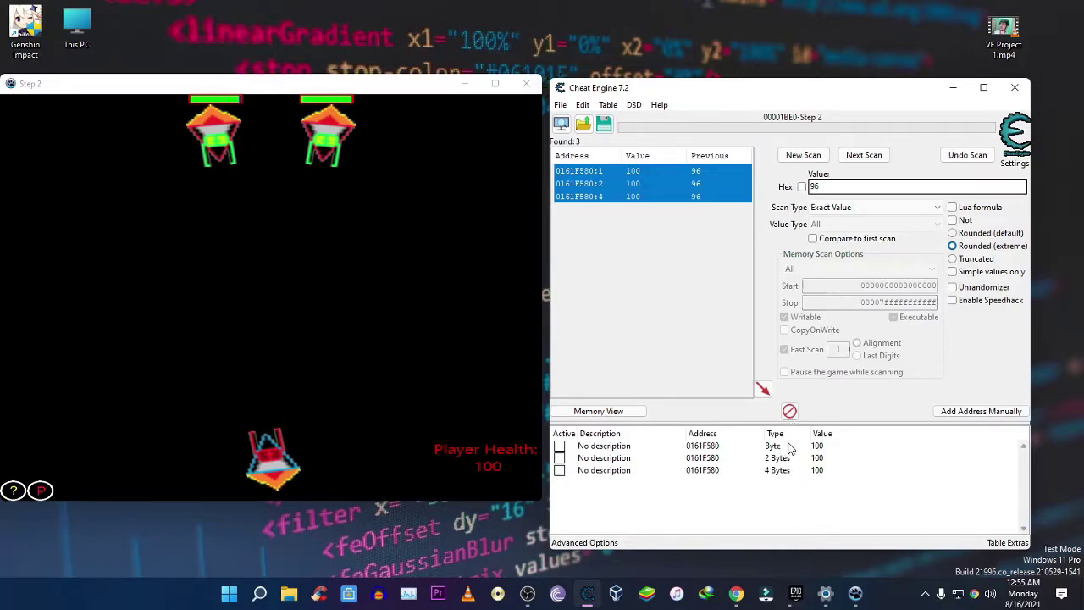
left_click(491, 391)
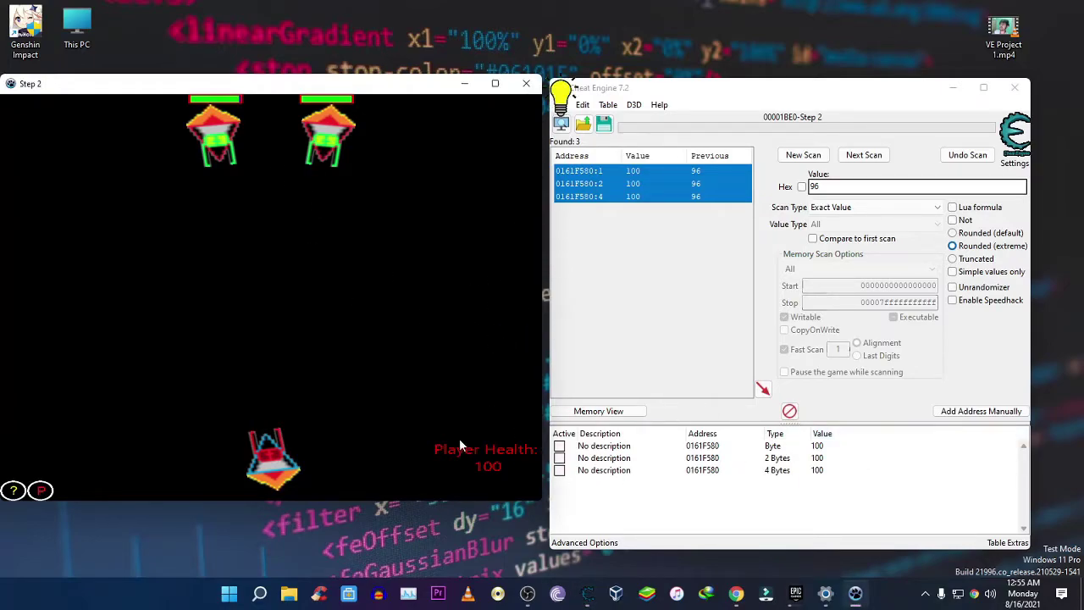
Reapply the value 100 to all three health entries and return to the game to test enemy fire.
left_click(819, 449)
left_click(820, 471, "shift")
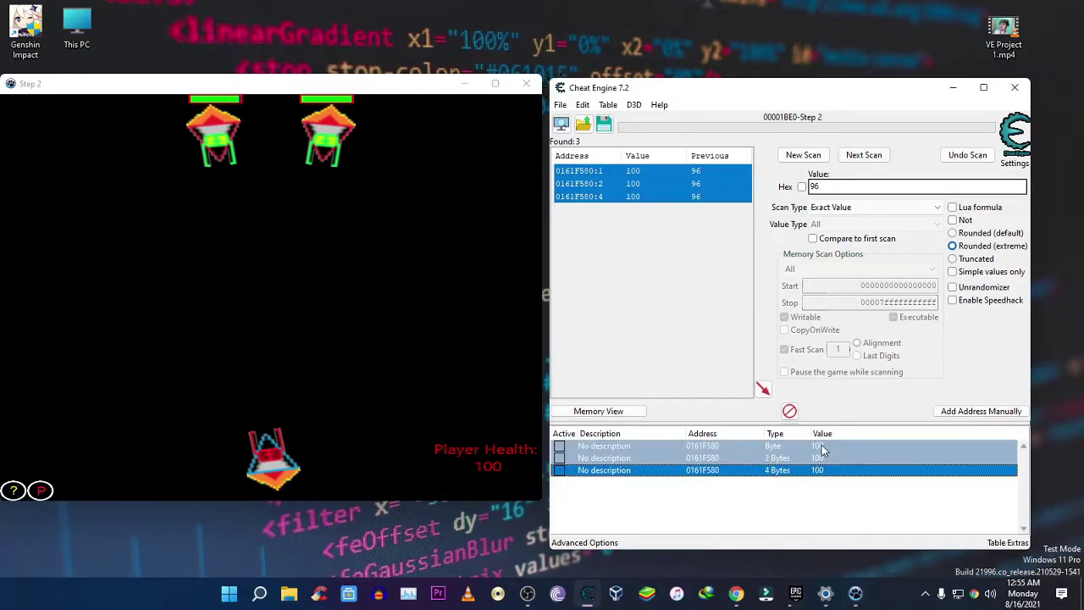
double_click(819, 471)
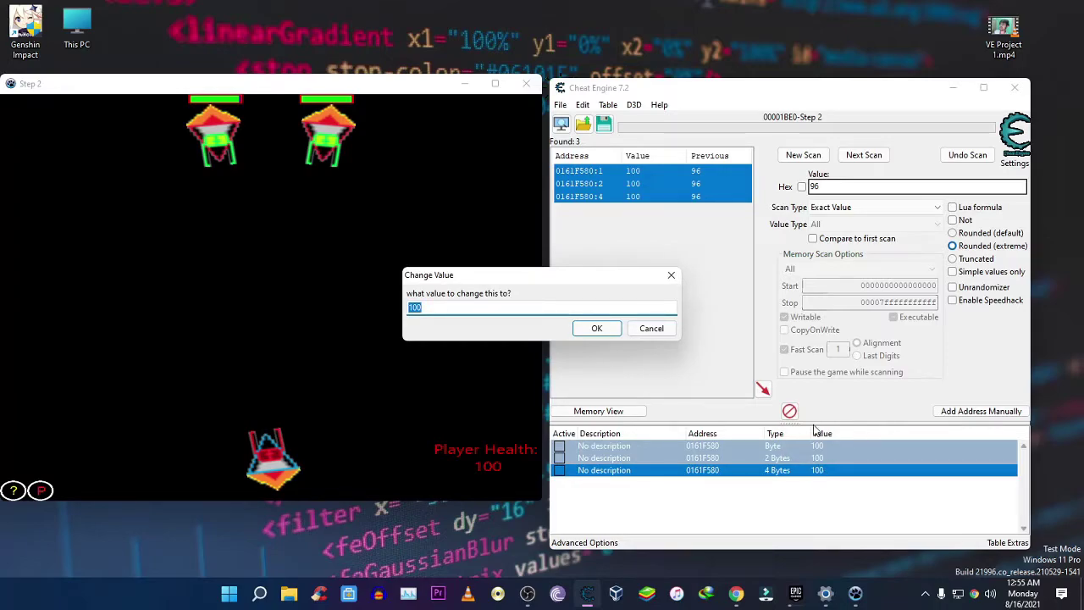
left_click(596, 327)
left_click(438, 274)
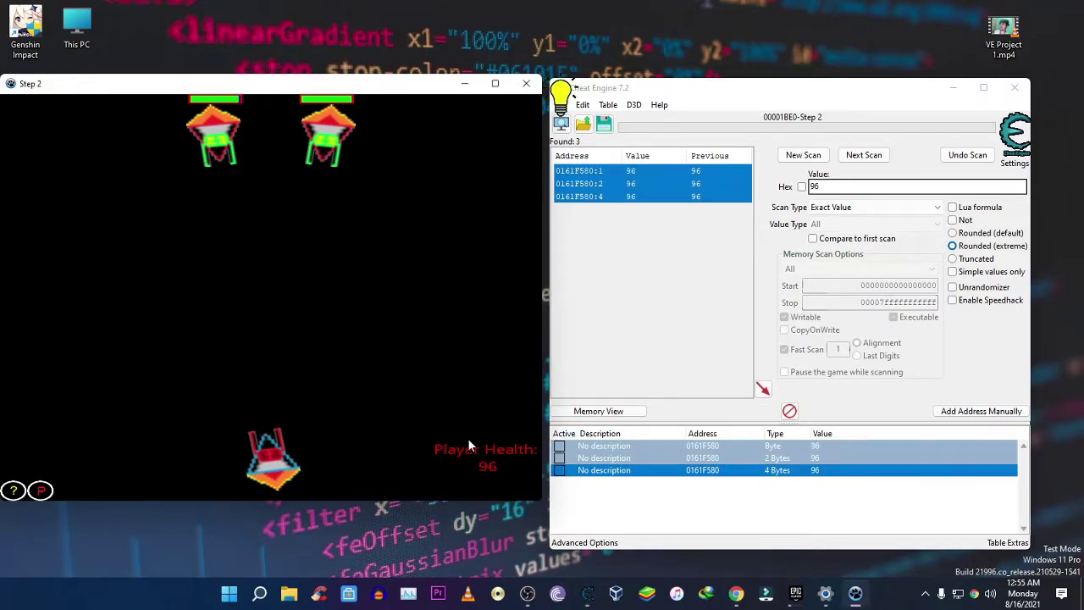
Set the three selected health entries to 100 again and fire in the game to check the damage taken.
double_click(806, 472)
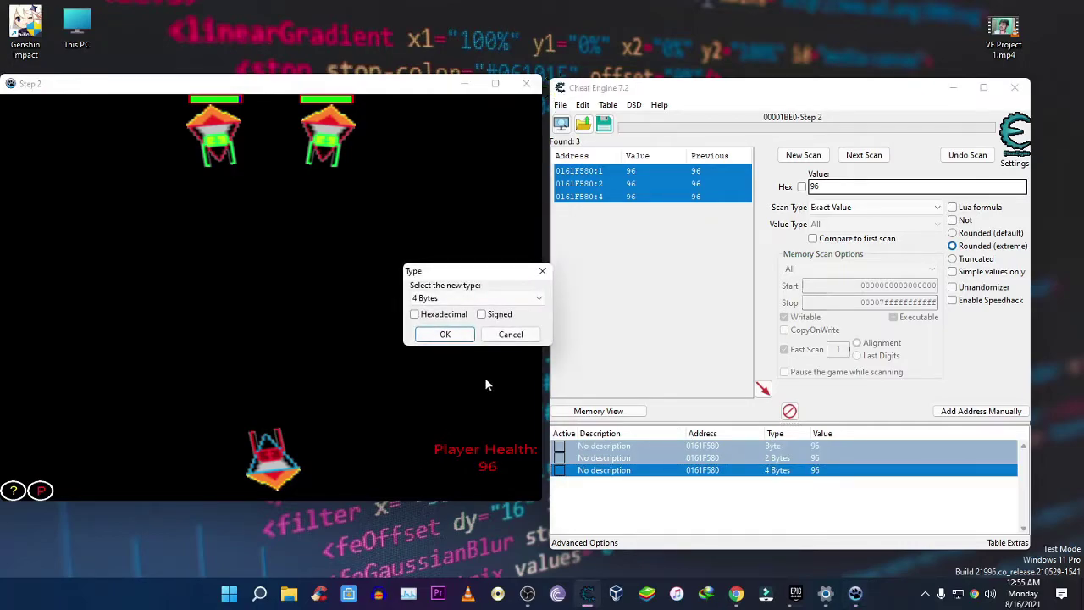
left_click(510, 334)
double_click(819, 471)
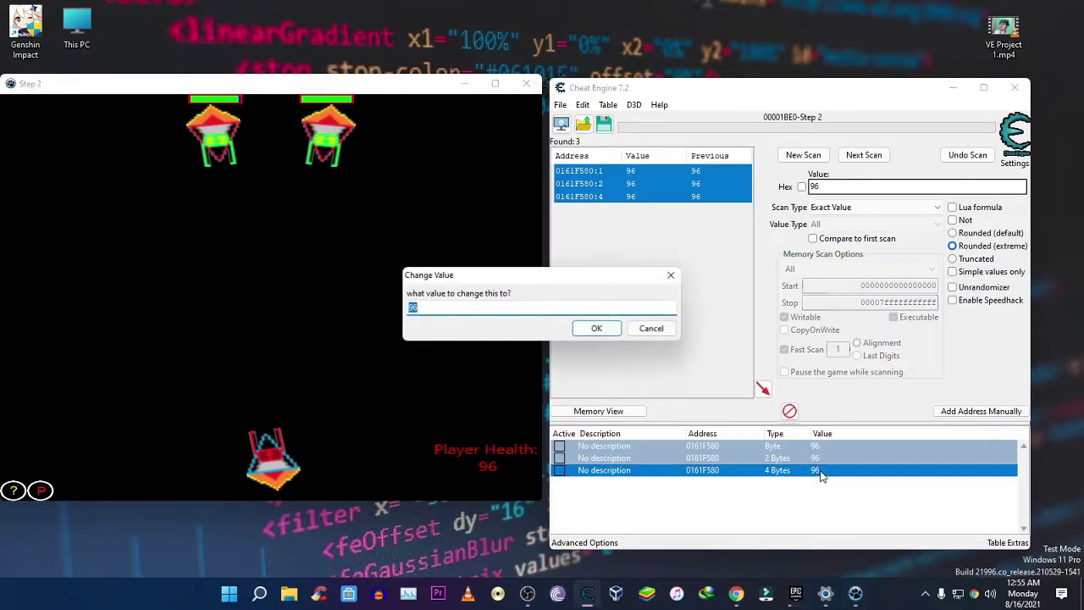
type("100")
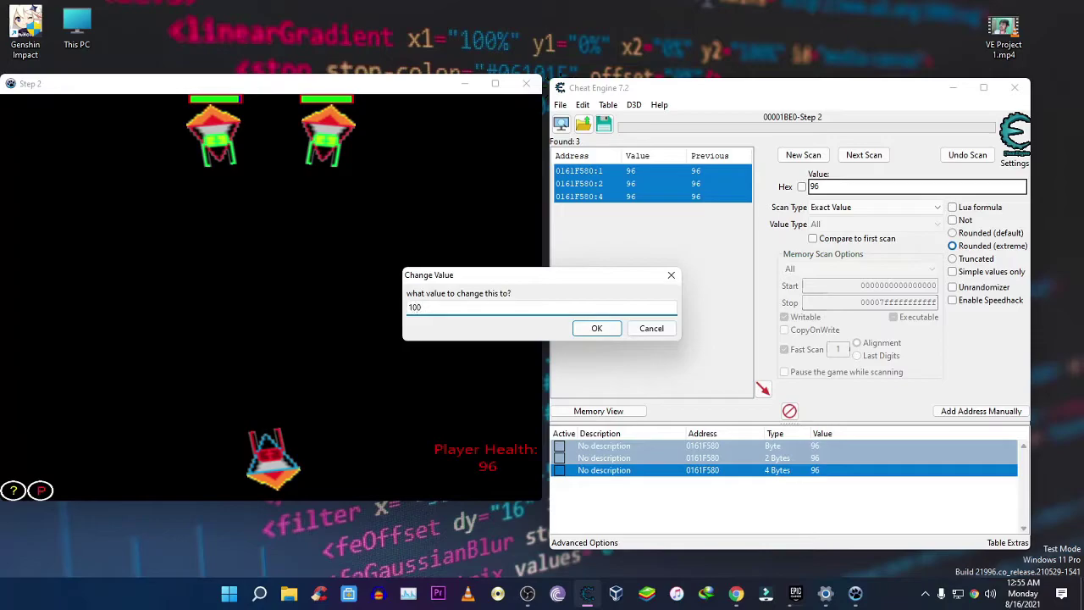
left_click(603, 328)
left_click(451, 393)
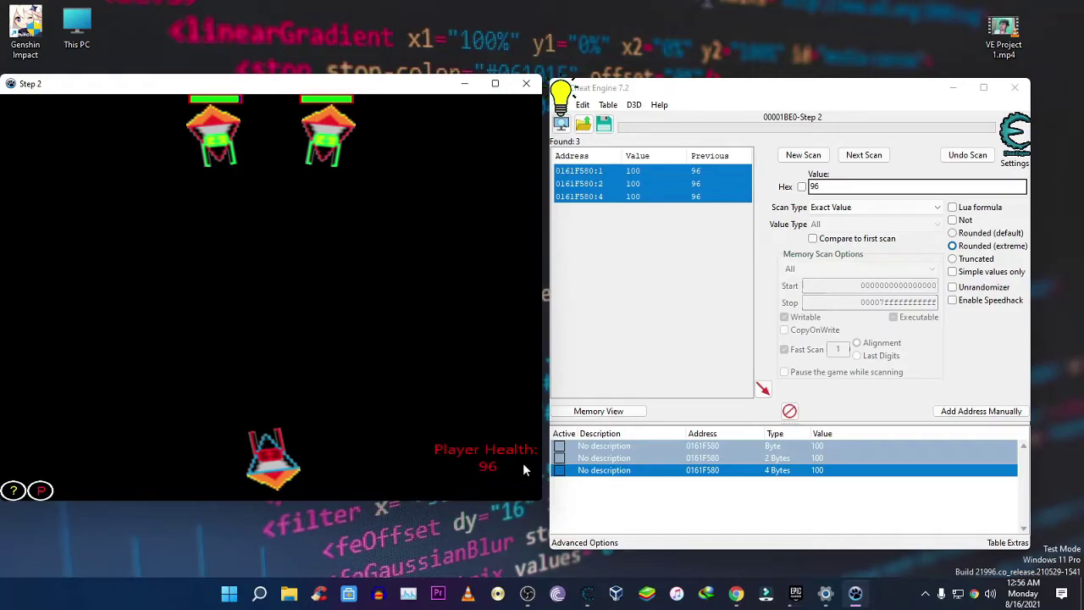
key("space")
Freeze the Byte, 2 Bytes and 4 Bytes health entries in the address list and return to the game to test them.
left_click(562, 460)
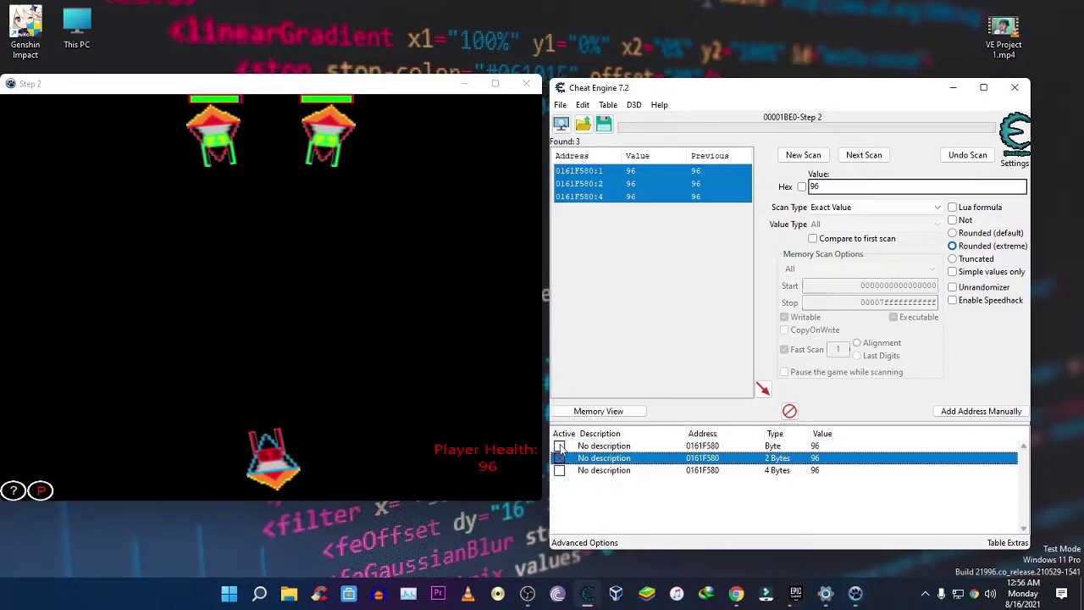
left_click(559, 446)
left_click(559, 457)
left_click(559, 470)
left_click(652, 490)
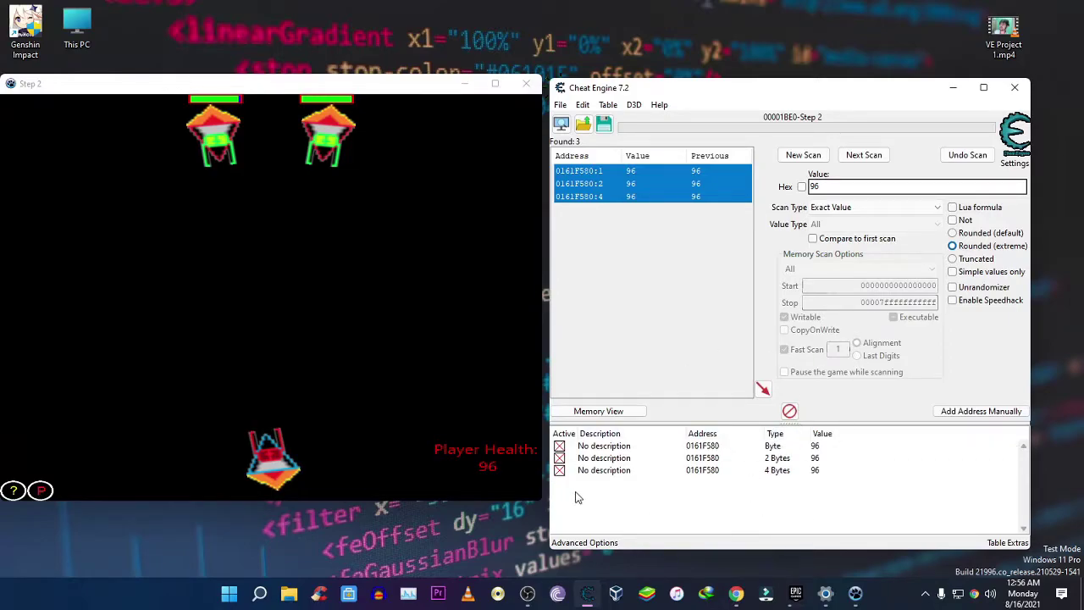
left_click(231, 339)
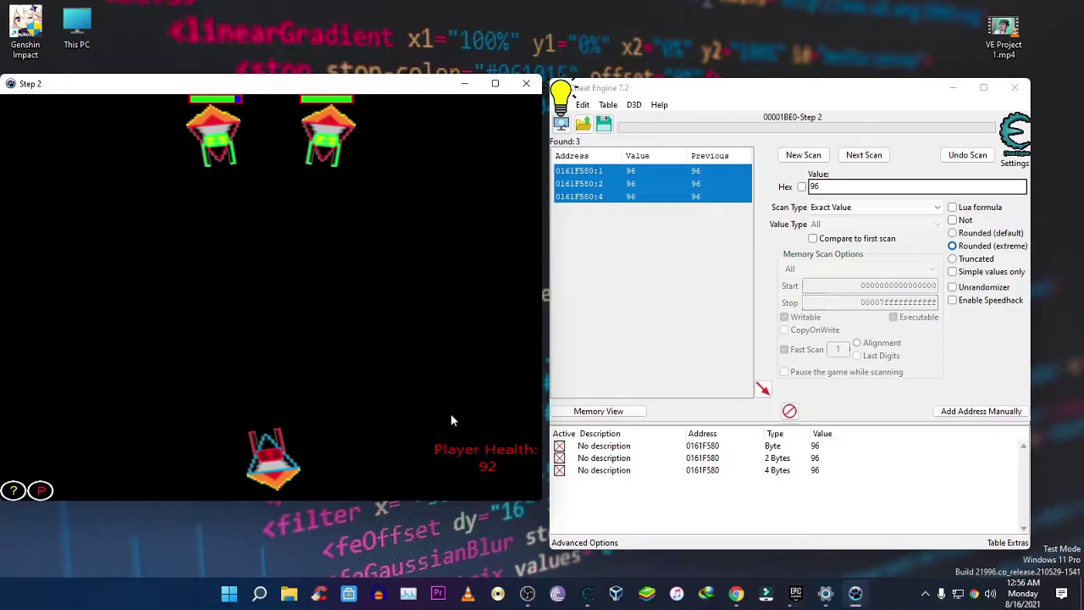
Add a second scan tab and switch to it.
left_click(608, 278)
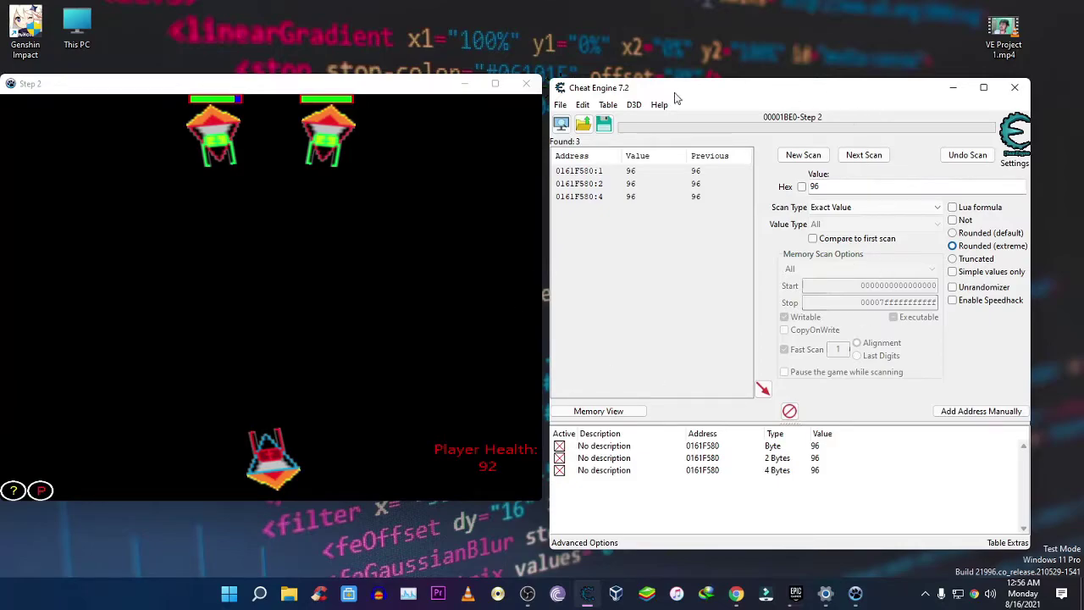
left_click(560, 104)
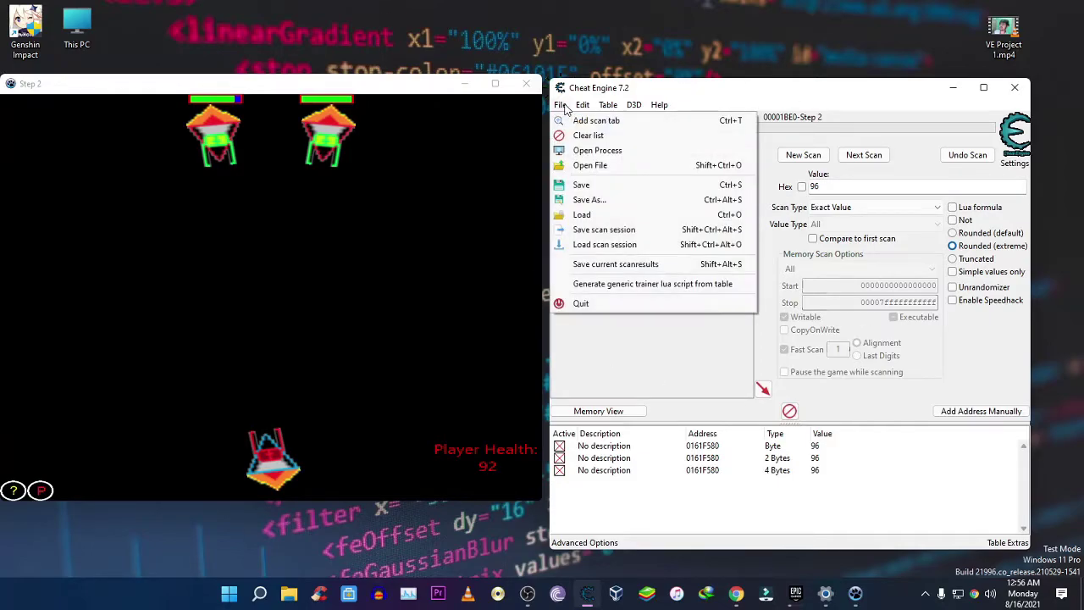
left_click(593, 121)
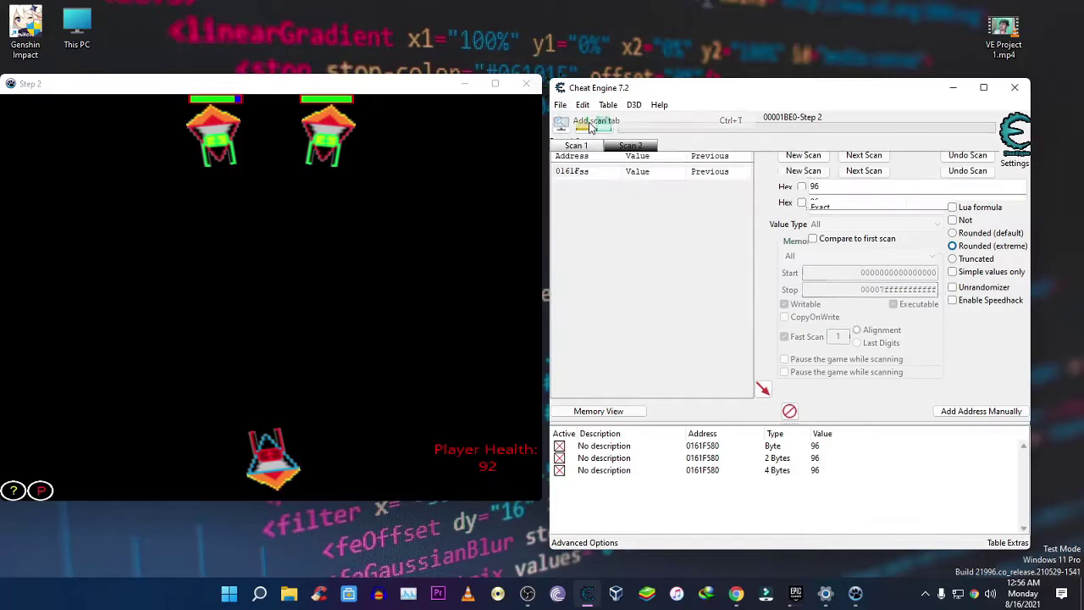
left_click(639, 145)
left_click(640, 146)
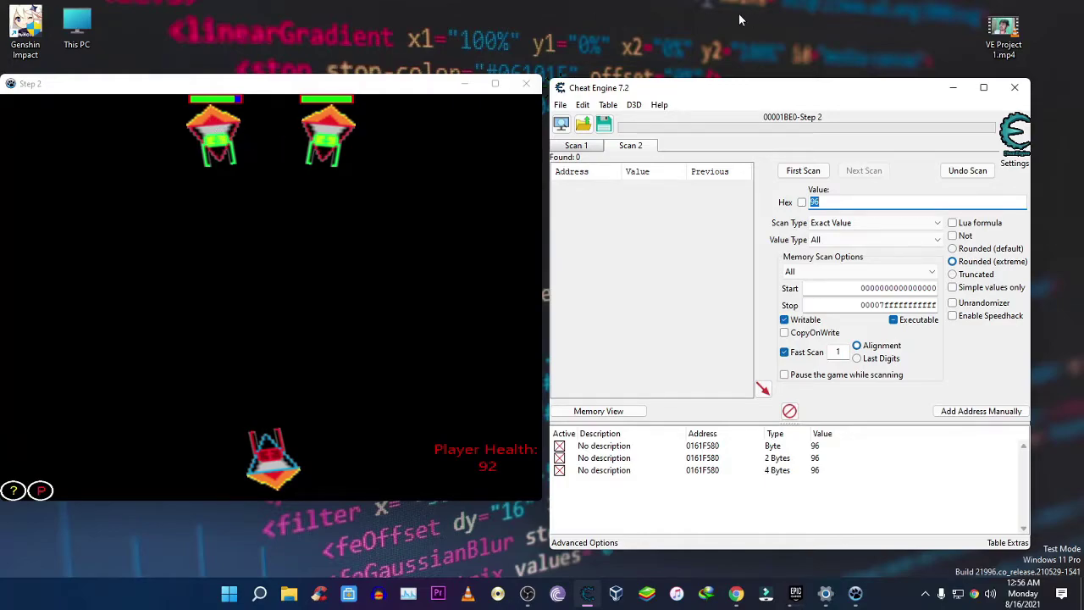
left_click(861, 242)
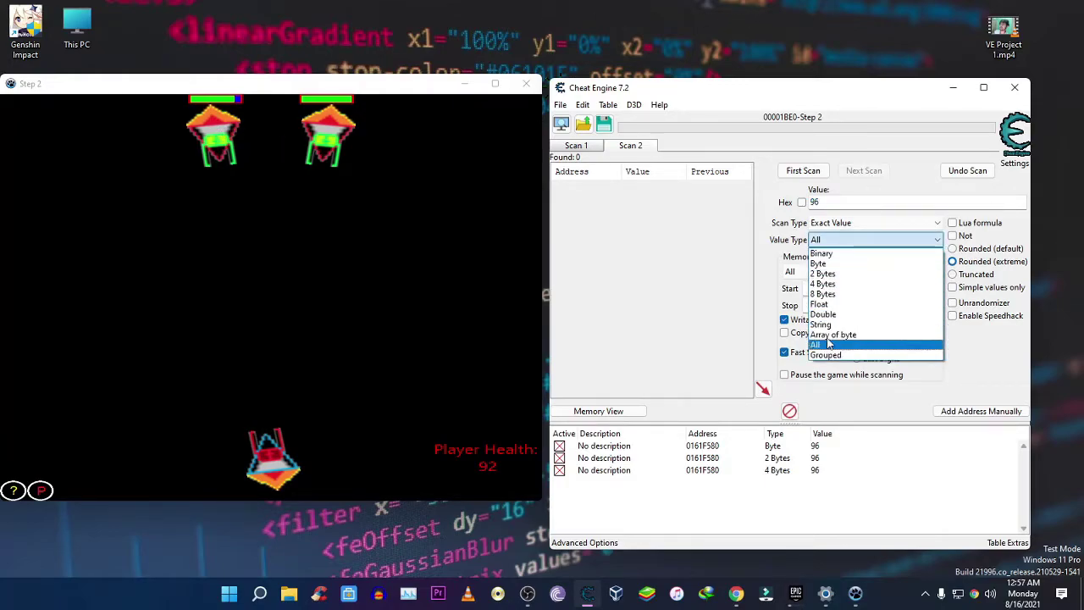
left_click(832, 334)
left_click(877, 222)
left_click(872, 240)
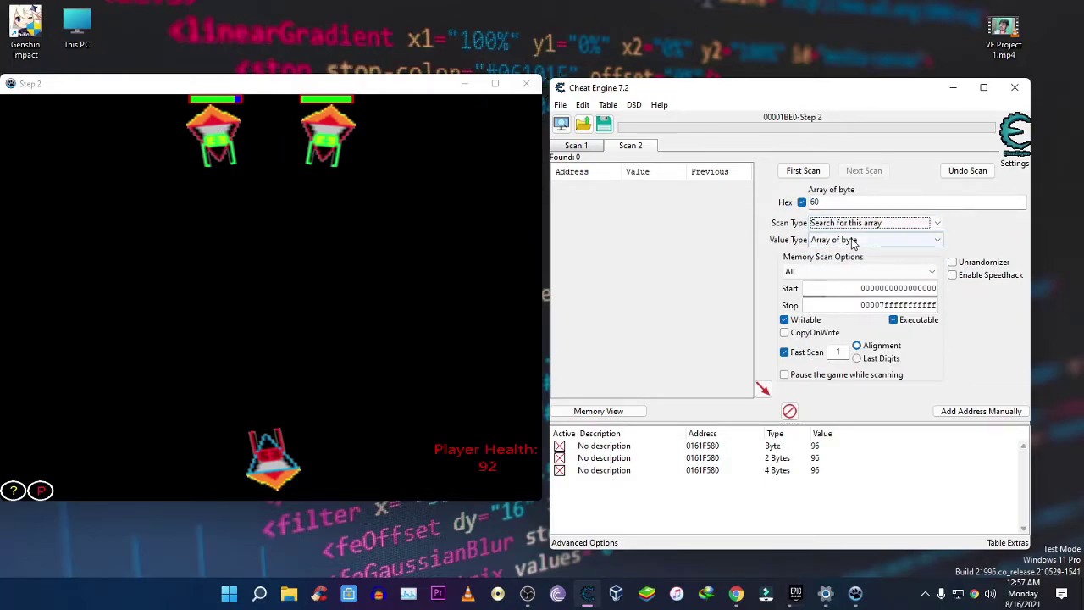
left_click(854, 241)
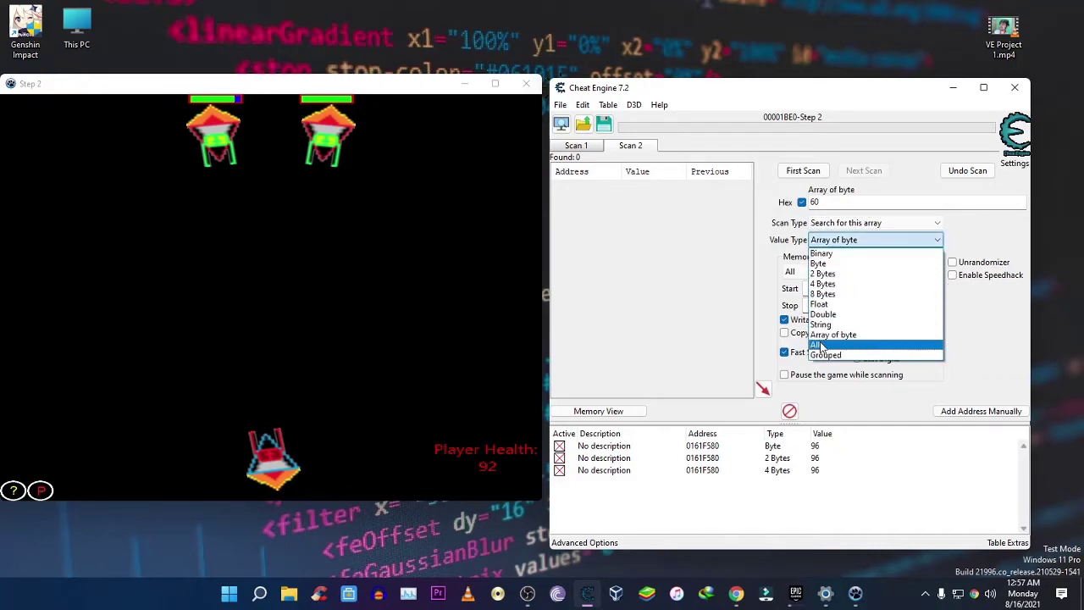
left_click(816, 346)
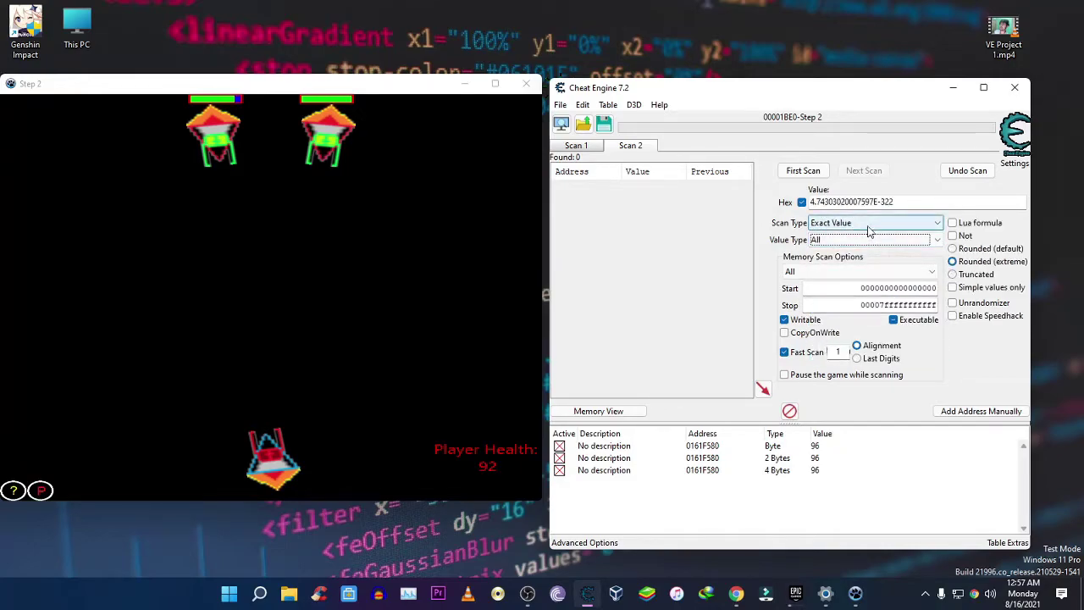
Run a first scan for an unknown initial value across all value types, and return to the game to exchange fire.
left_click(869, 224)
left_click(861, 279)
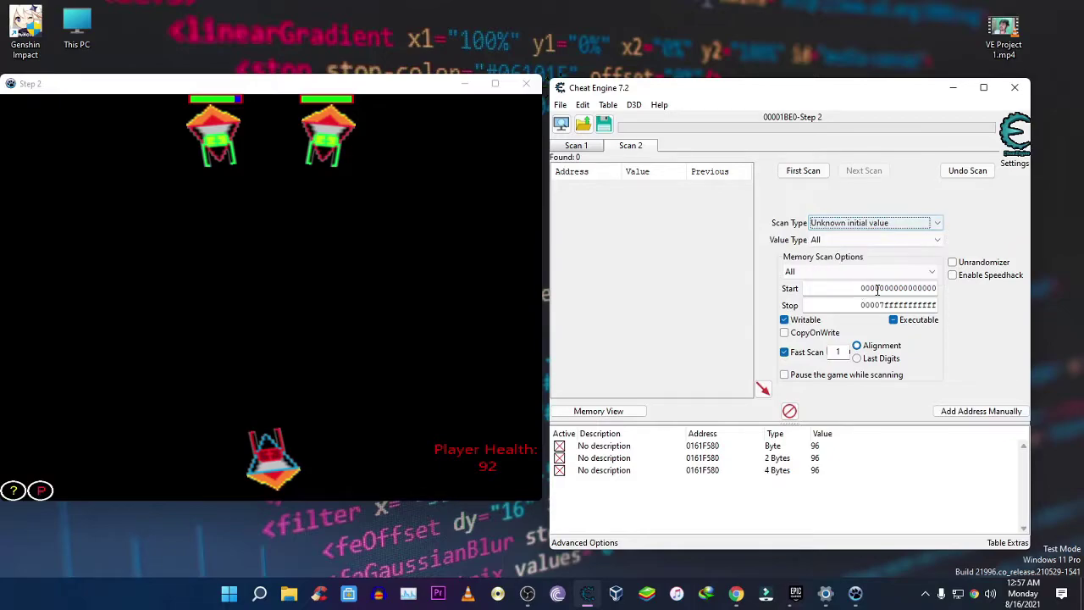
left_click(808, 172)
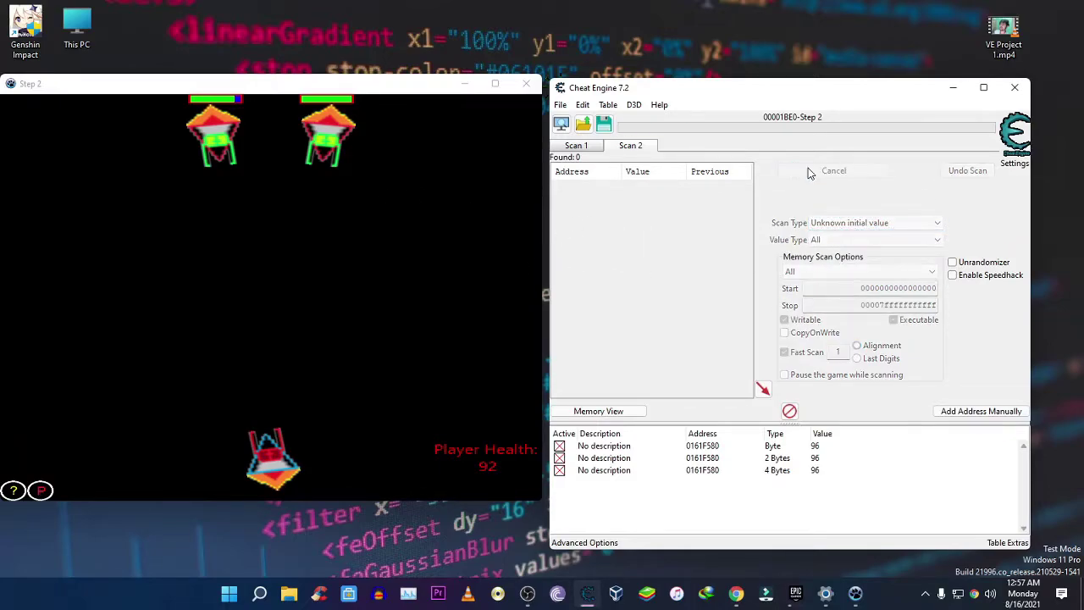
left_click(450, 216)
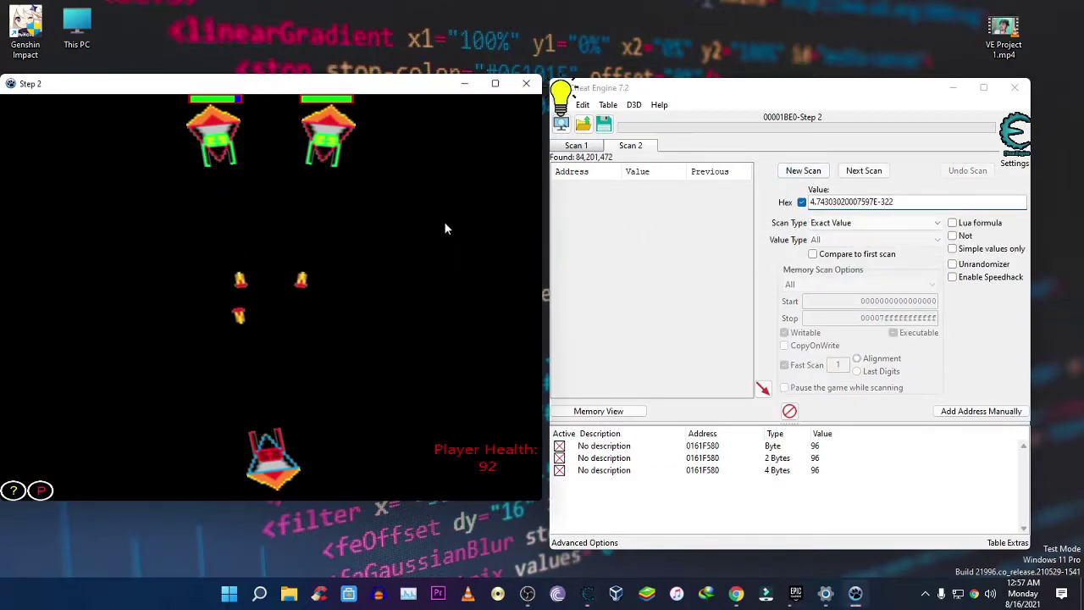
Turn off hexadecimal interpretation for the scan value in the second scan.
left_click(870, 223)
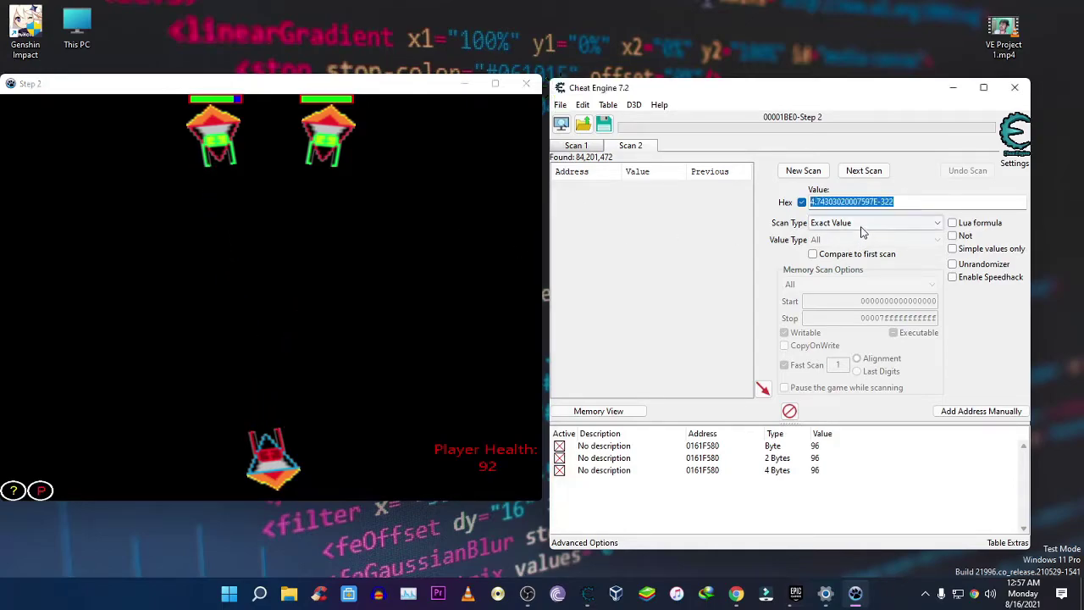
left_click(801, 207)
left_click(801, 204)
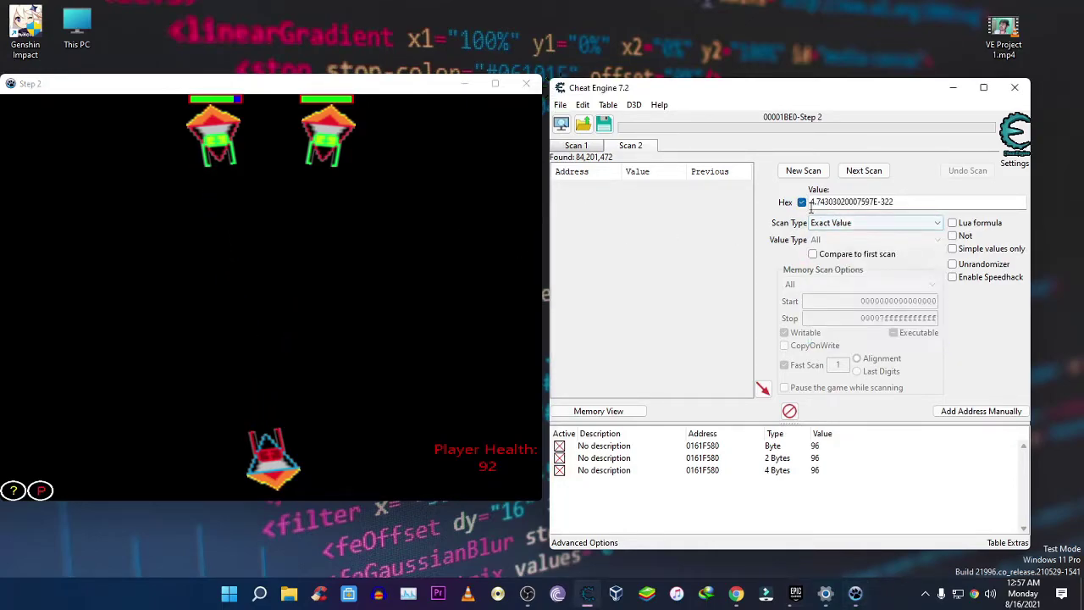
Run a next scan for decreased values across the found addresses and return to the game.
left_click(872, 223)
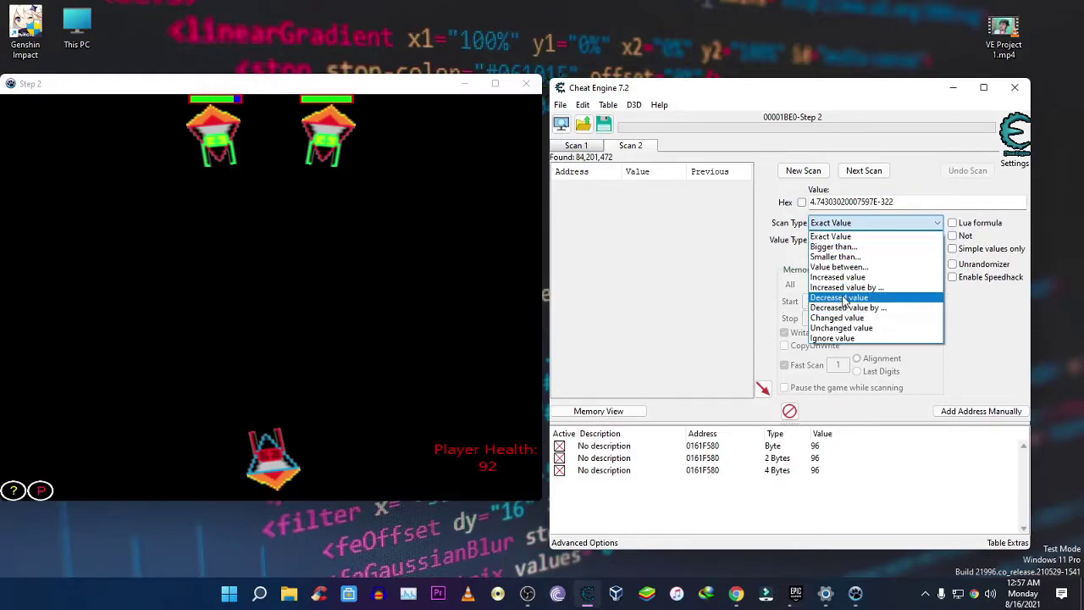
left_click(838, 297)
left_click(864, 170)
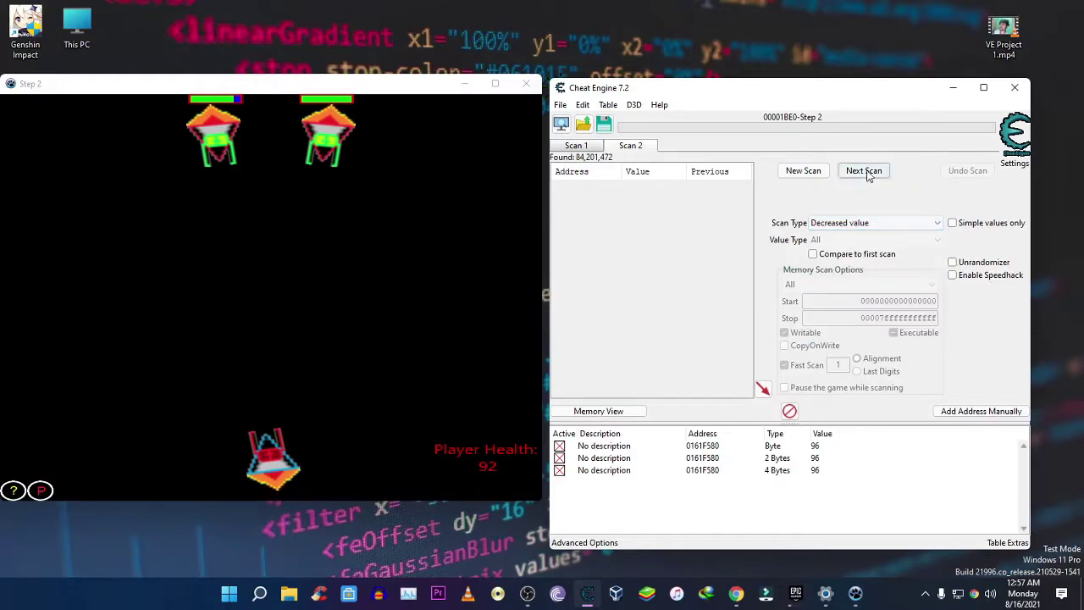
left_click(539, 210)
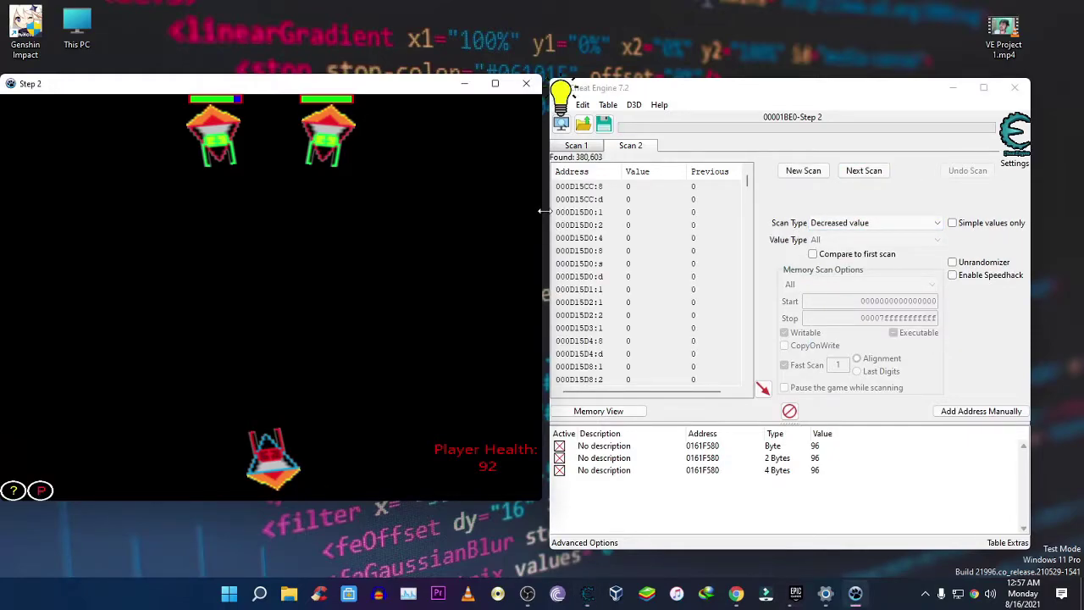
Start a new scan for an unknown initial value with all value types, and return to the game to exchange fire.
left_click(872, 222)
left_click(815, 170)
left_click(815, 170)
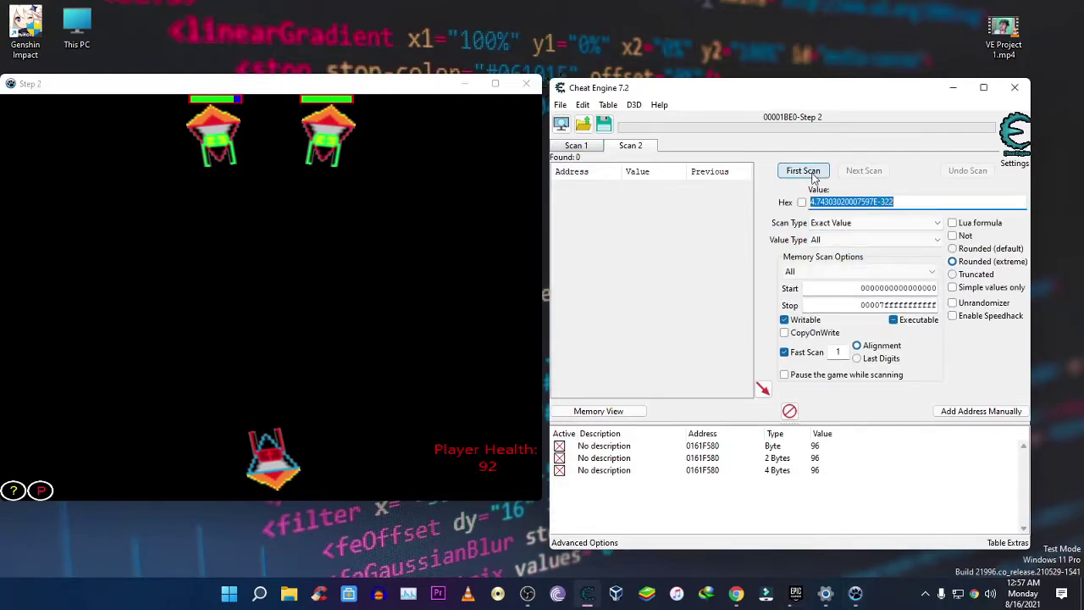
left_click(855, 223)
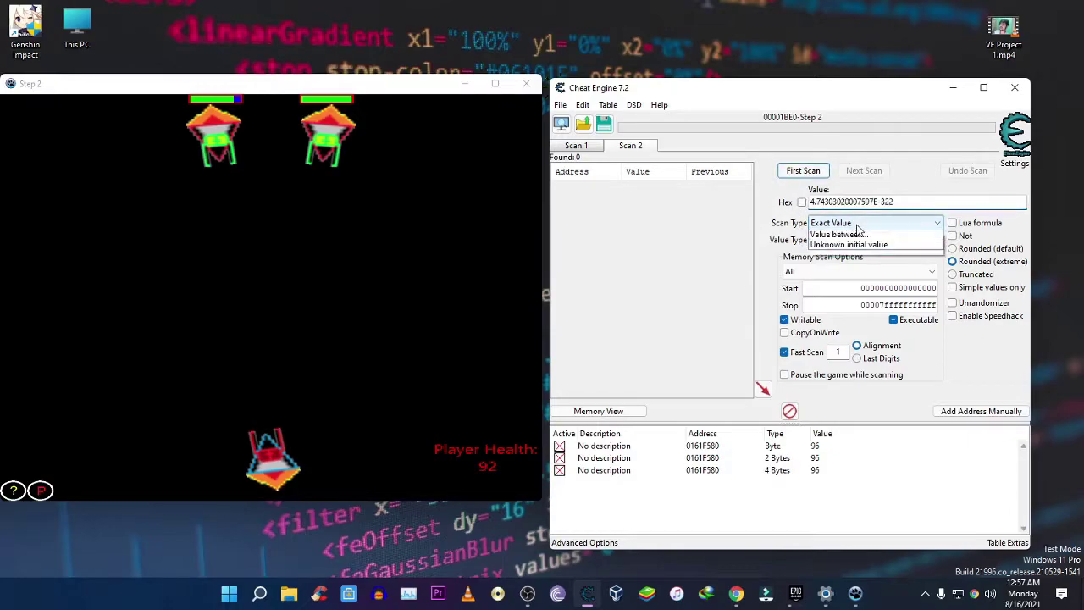
left_click(859, 276)
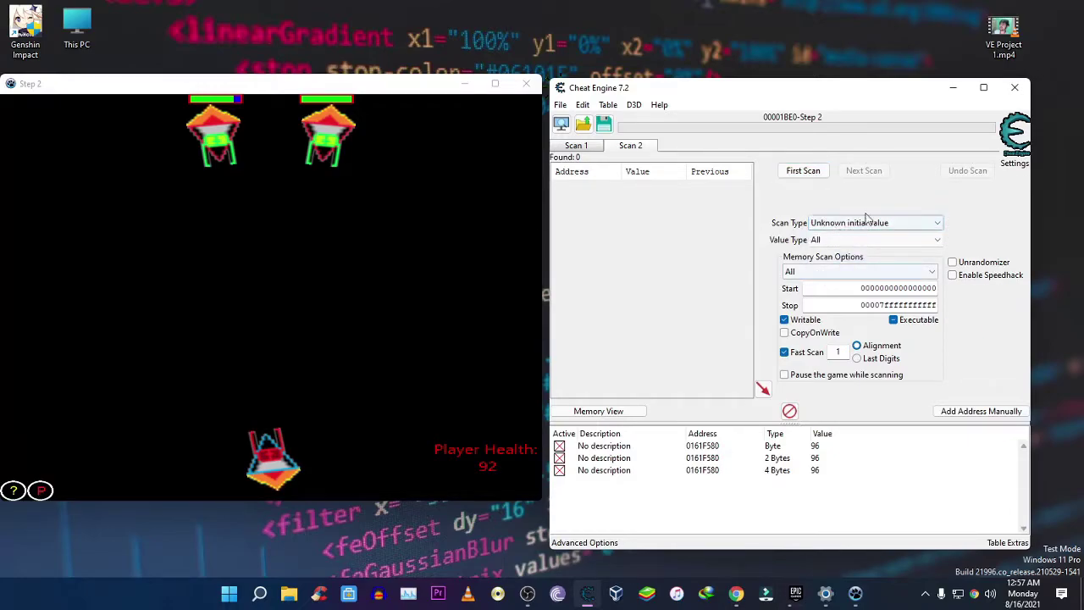
left_click(817, 172)
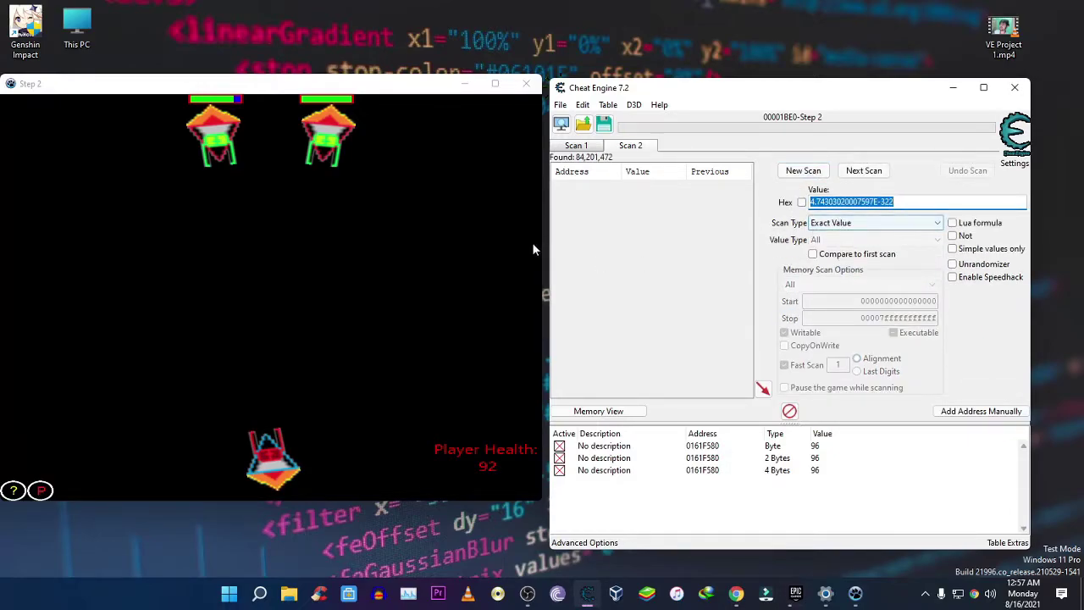
left_click(458, 242)
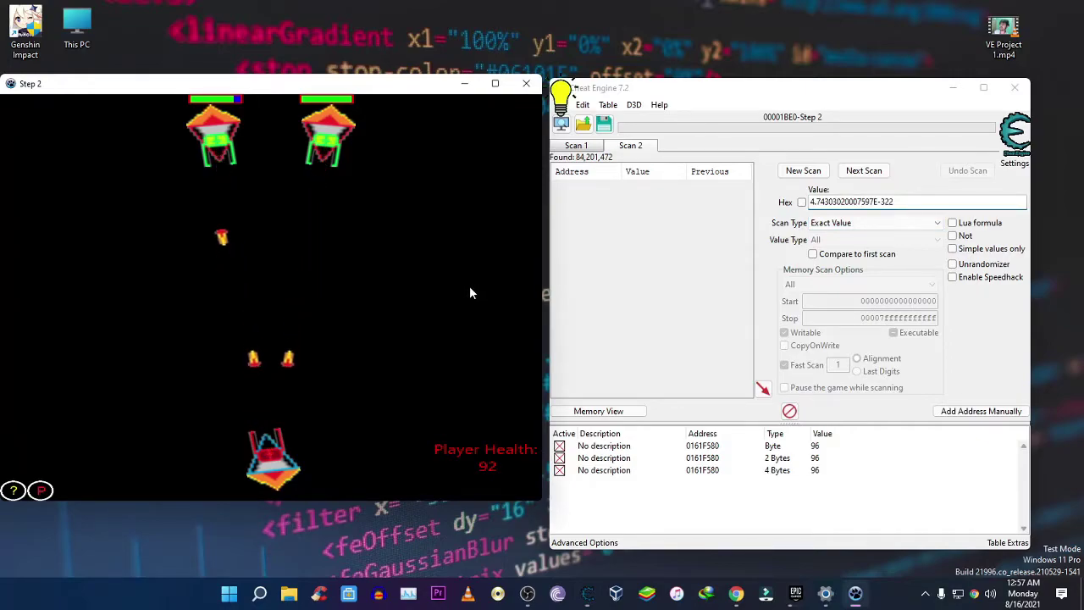
Narrow the unknown-value results with a next scan for decreased values and return to the game to fire.
left_click(851, 224)
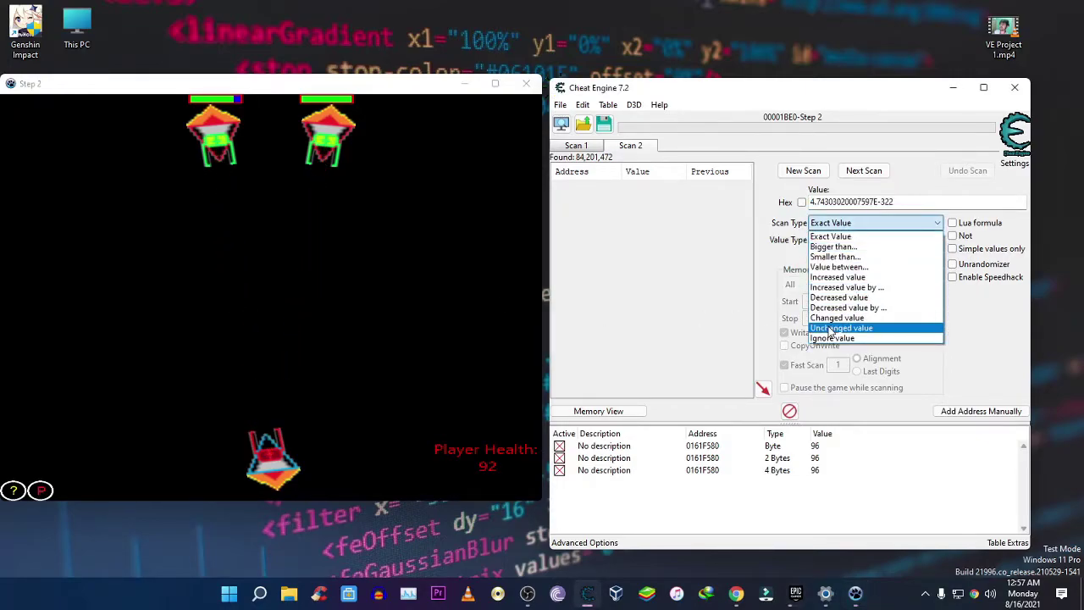
left_click(838, 297)
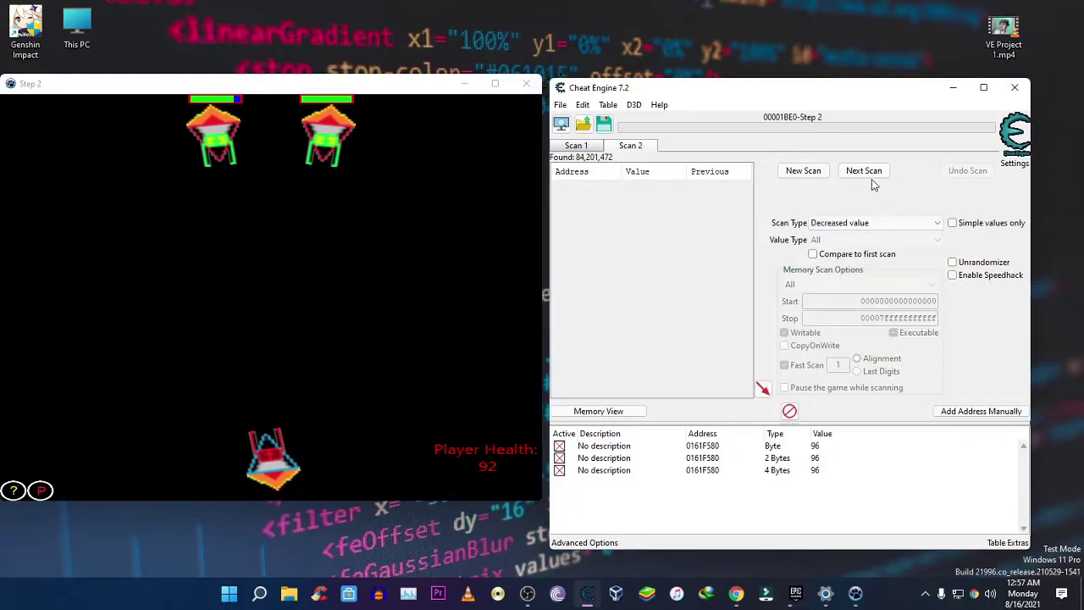
left_click(864, 170)
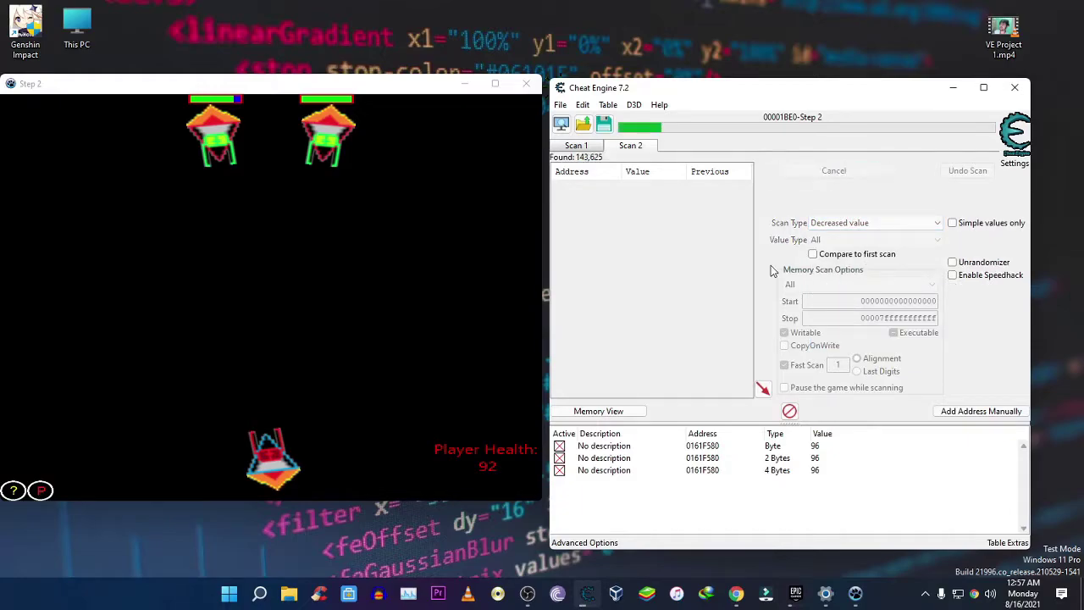
left_click(373, 196)
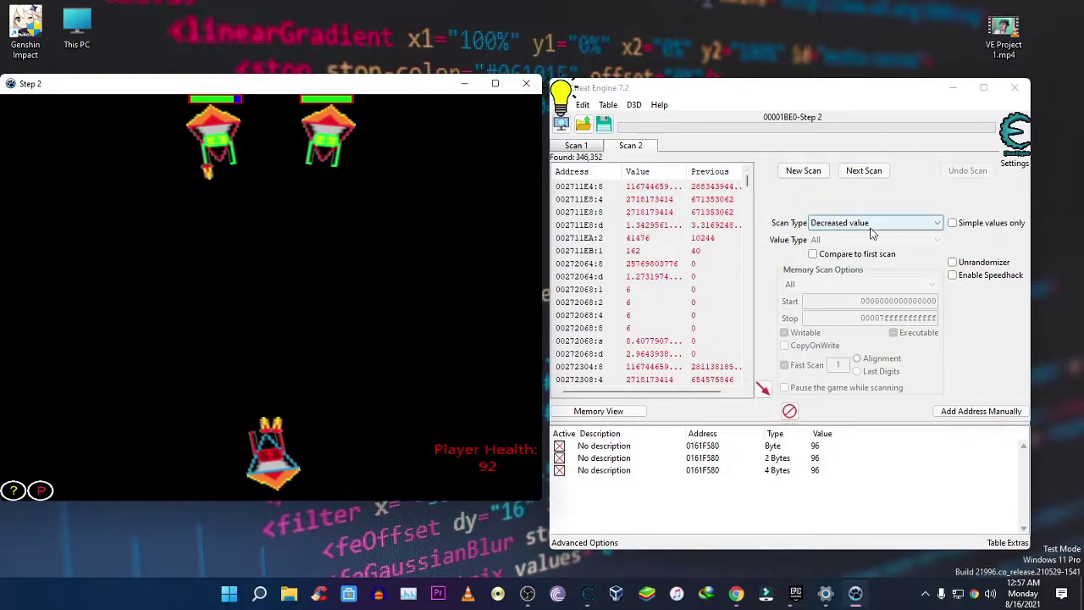
Repeat the decreased-value scan four times, returning to the game to exchange fire between scans.
left_click(872, 171)
left_click(442, 224)
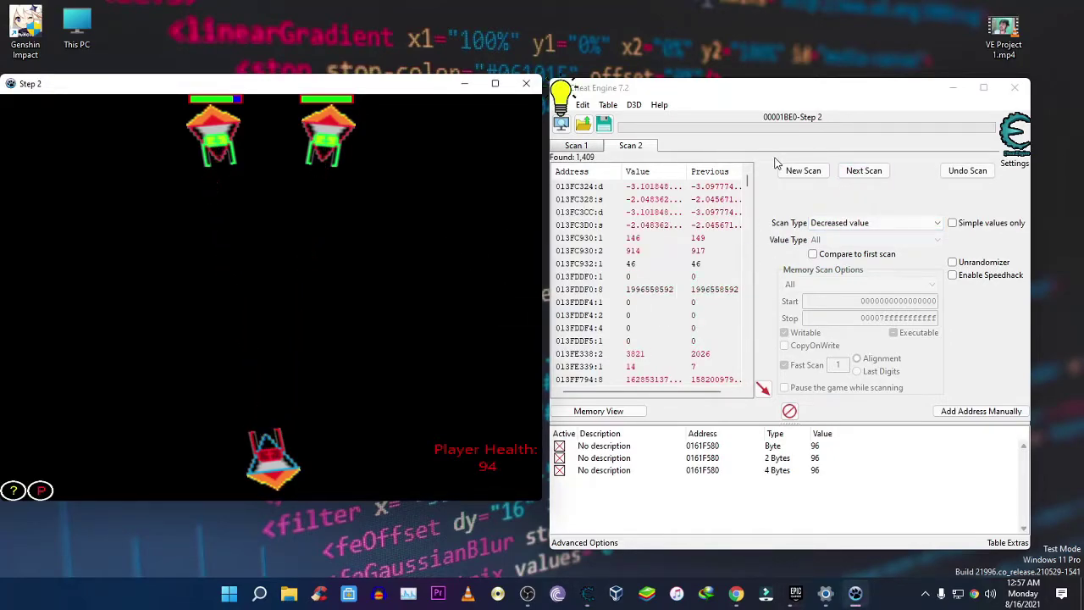
left_click(865, 172)
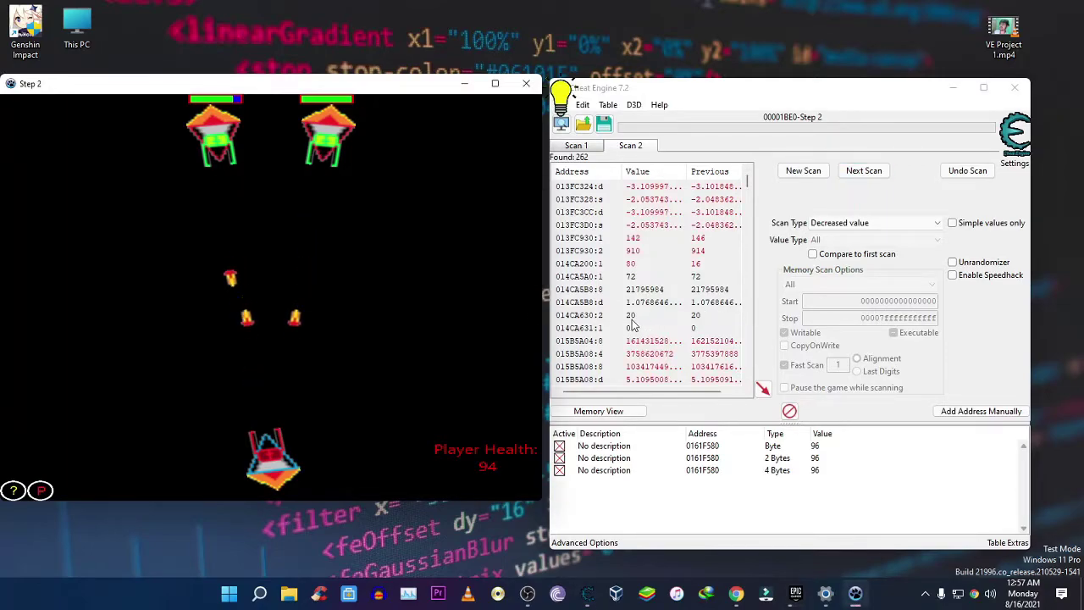
left_click(864, 173)
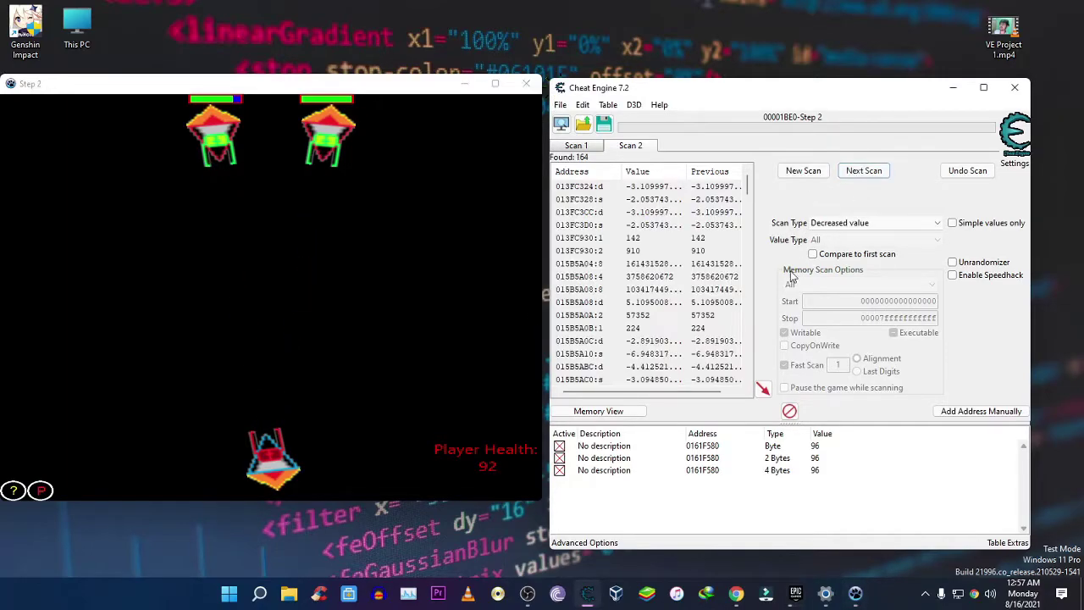
left_click(509, 275)
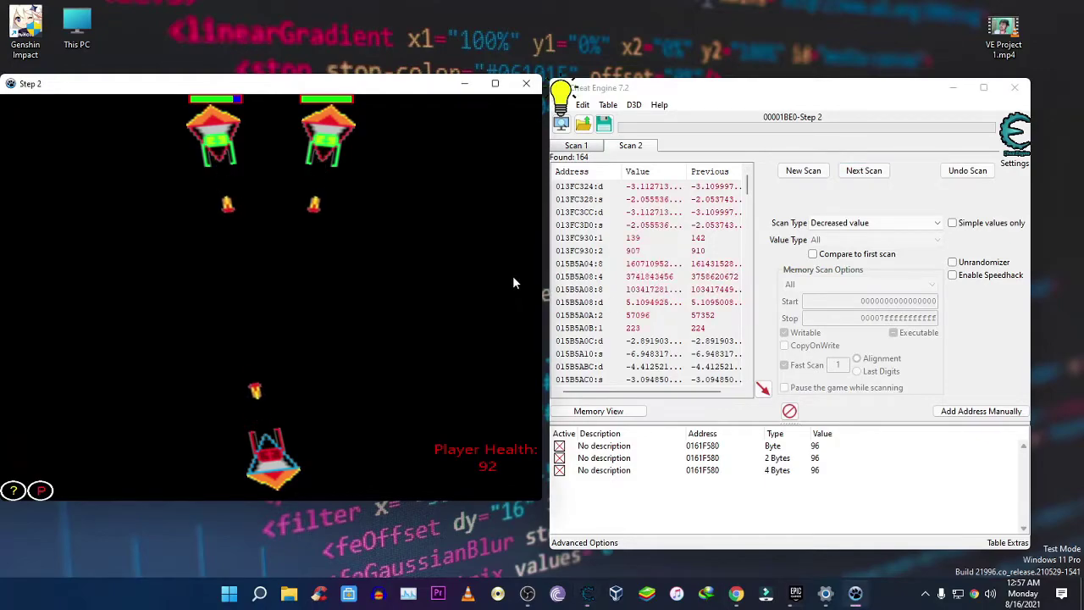
left_click(879, 176)
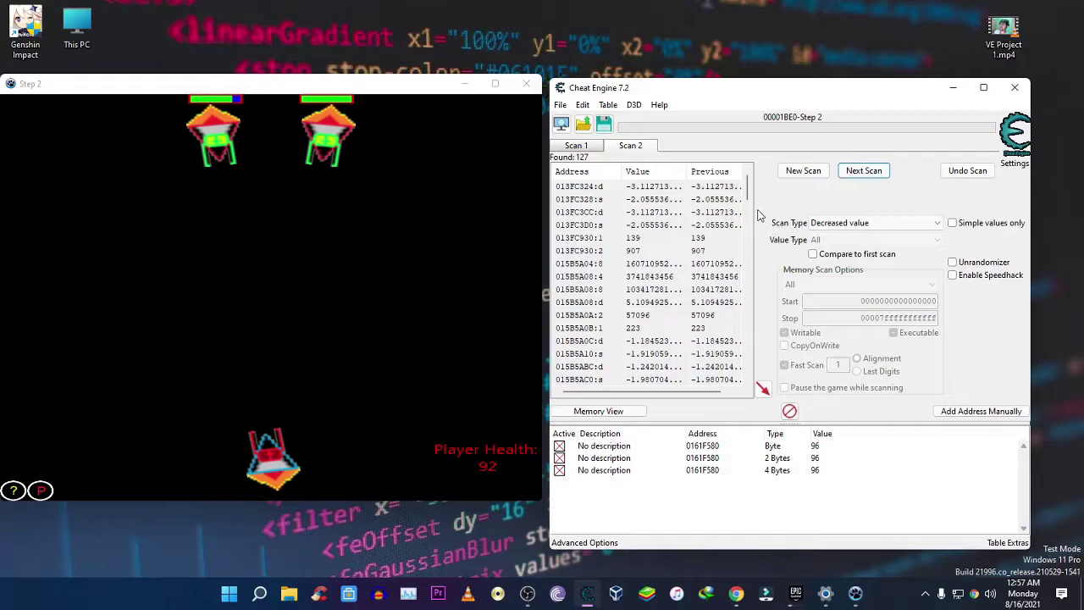
Add the 2 Bytes result at 013FC930 to the address list, set its value to 800 and test it in the game.
left_click(634, 254)
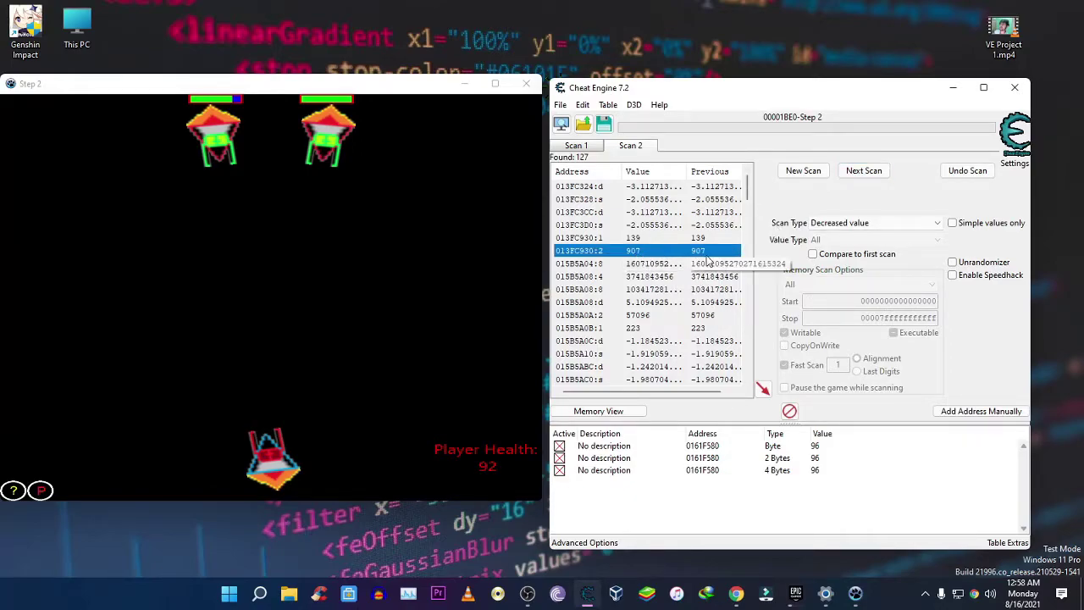
left_click(763, 388)
double_click(814, 482)
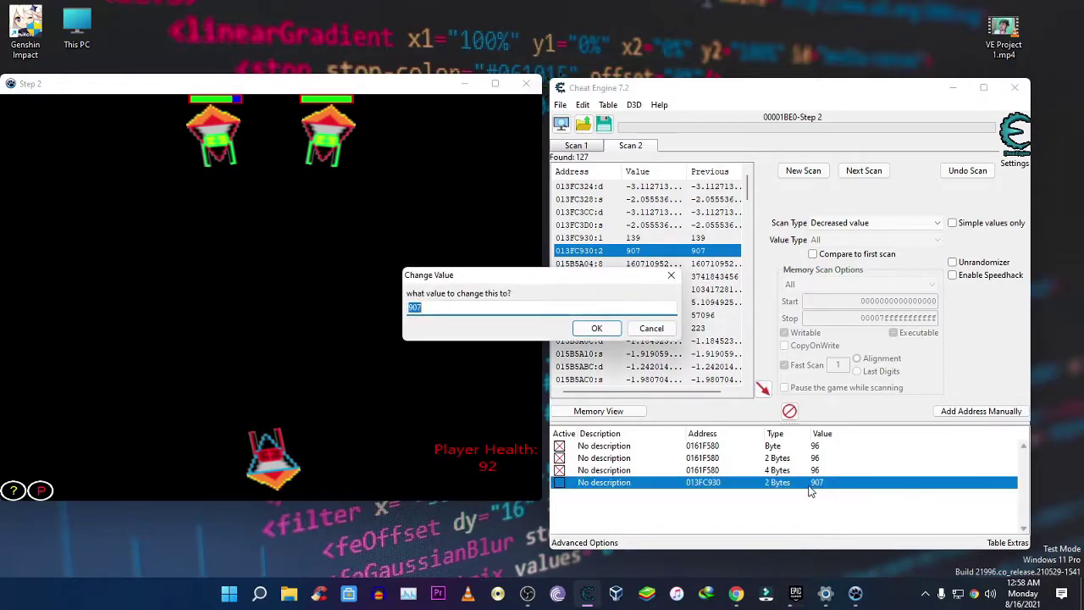
type("800")
left_click(593, 328)
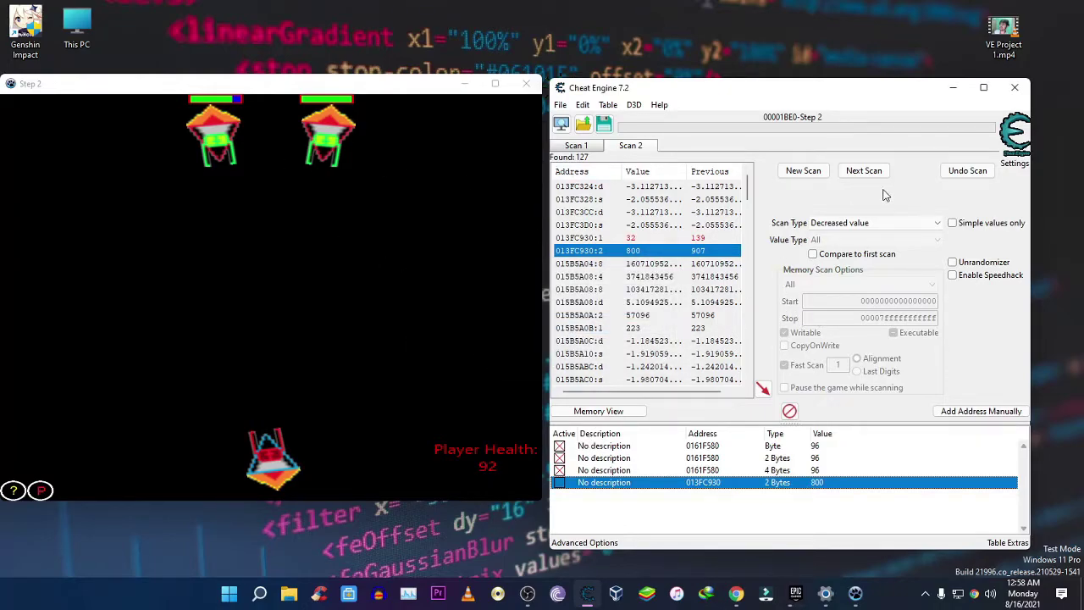
left_click(512, 330)
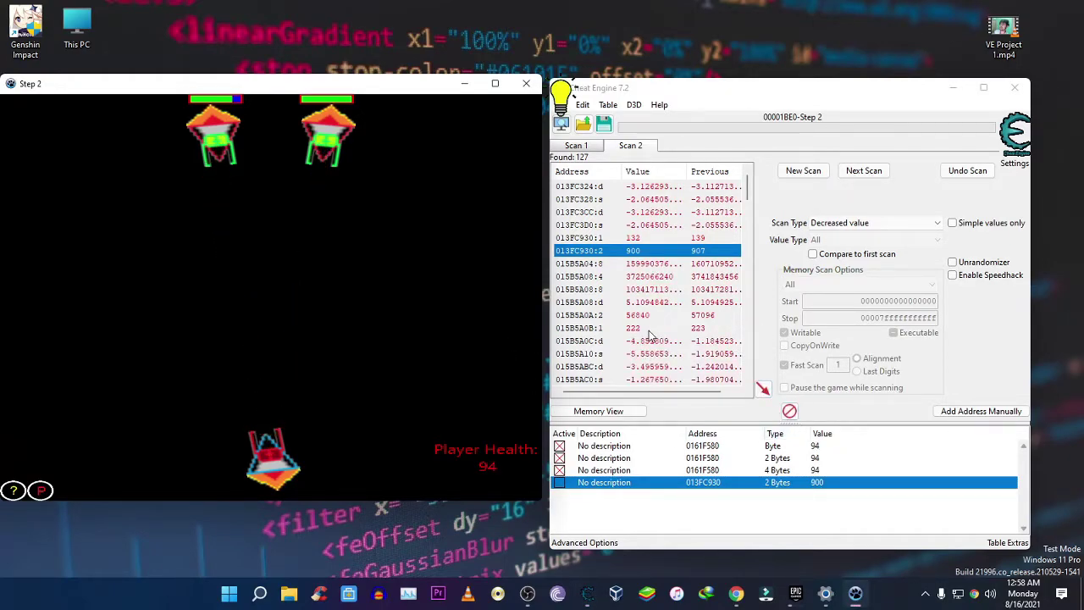
Repeat the decreased-value scan three times with game fire in between, and look through the remaining results for the enemy health.
mouse_move(749, 188)
left_mouse_down()
mouse_move(752, 246)
mouse_move(757, 181)
left_mouse_up()
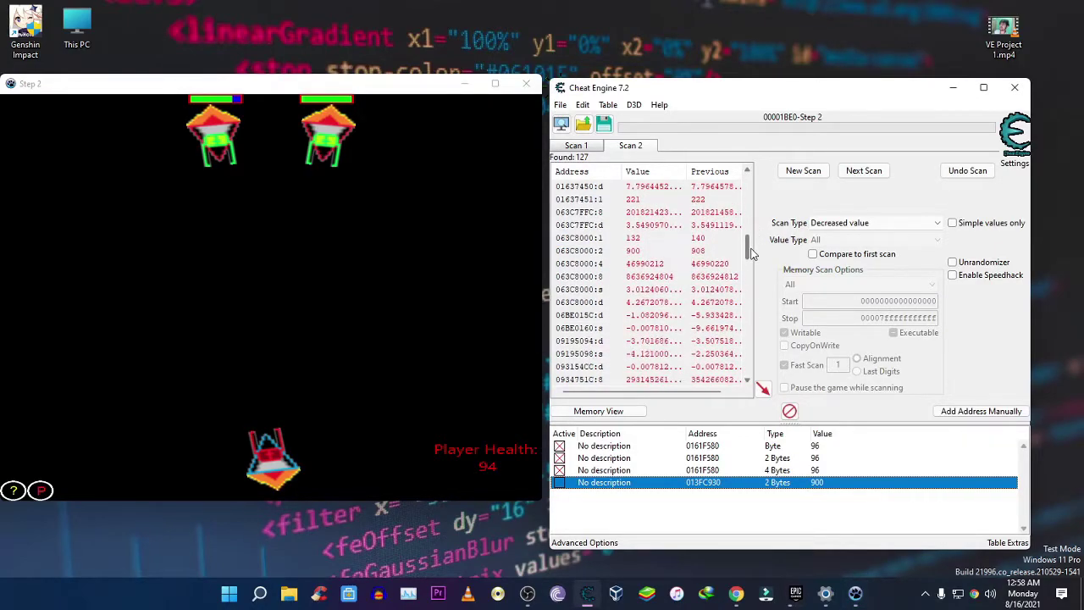
left_click(864, 175)
left_click(437, 302)
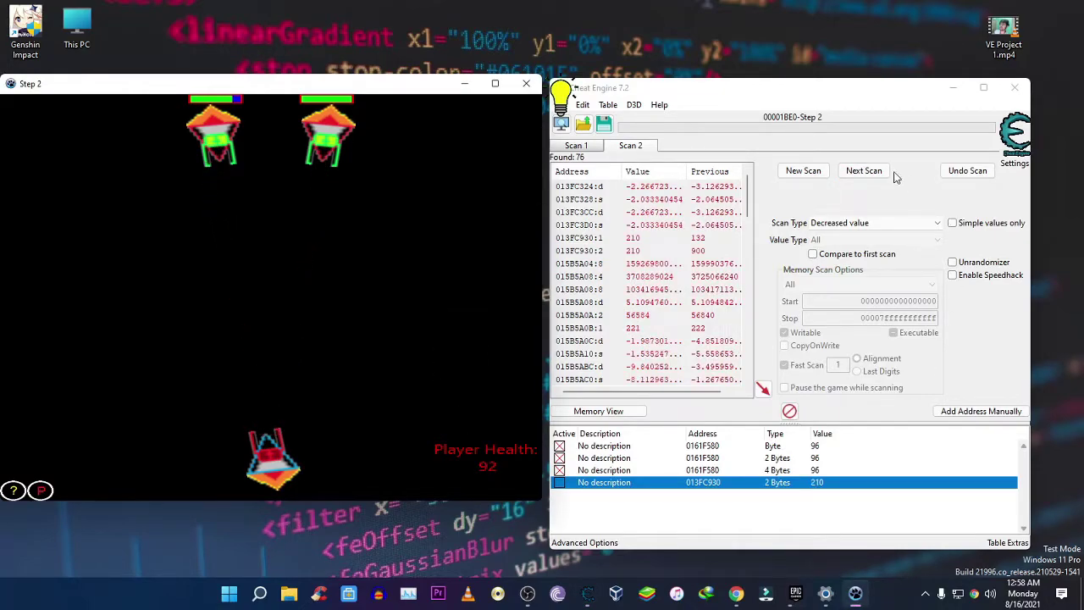
left_click(864, 172)
left_click(461, 273)
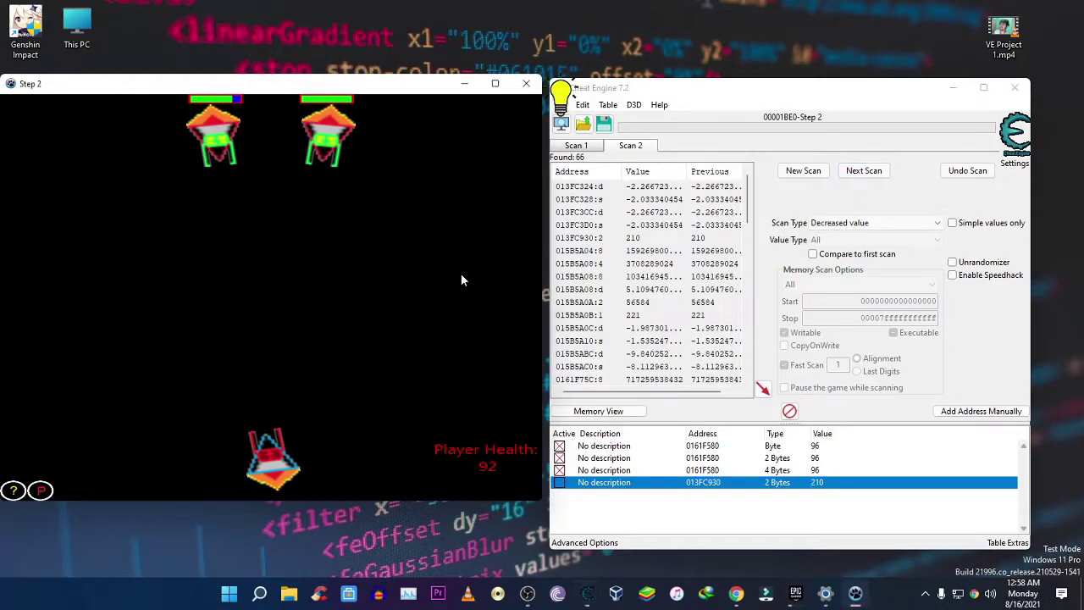
left_click(881, 173)
scroll(749, 233, "down", 4)
scroll(749, 233, "down", 4)
scroll(743, 203, "up", 4)
left_click_drag(743, 194, 742, 364)
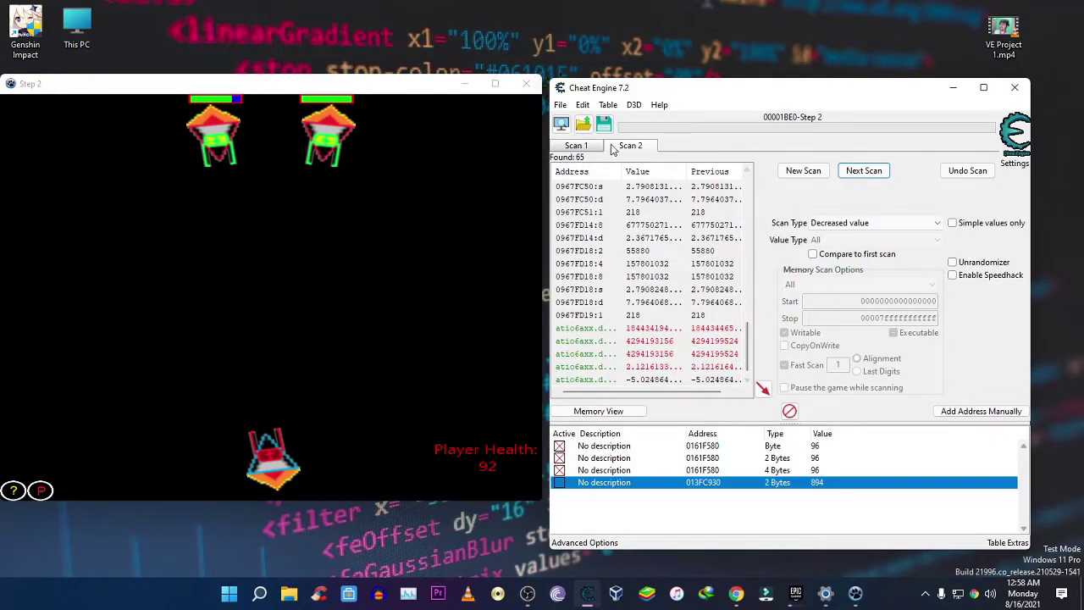
Clear the Scan 2 results for a new scan, keeping the Exact Value scan type and all value types.
left_click(803, 170)
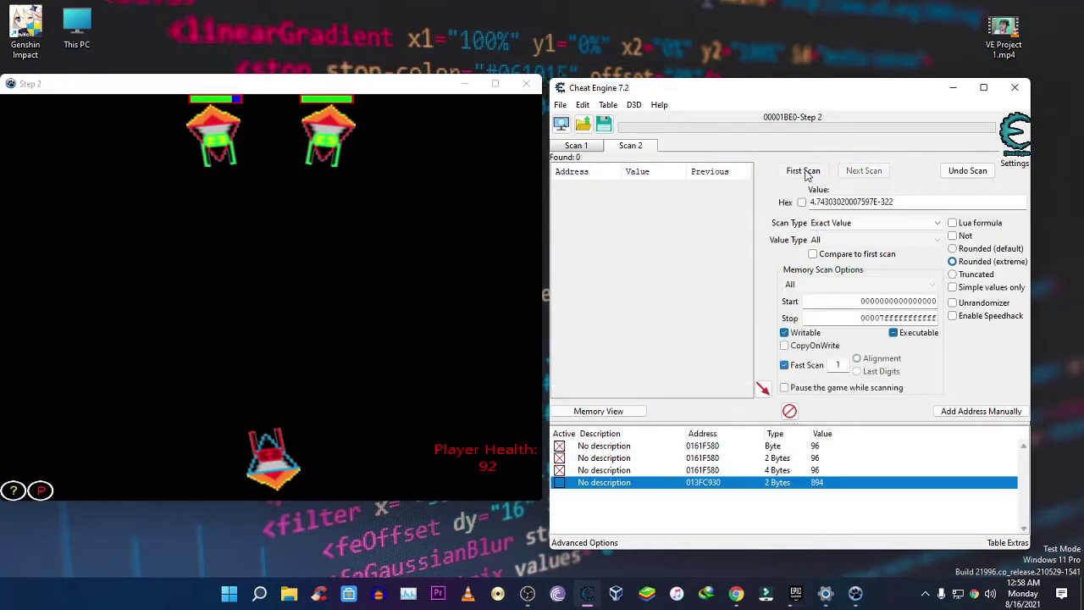
left_click(847, 239)
left_click(847, 239)
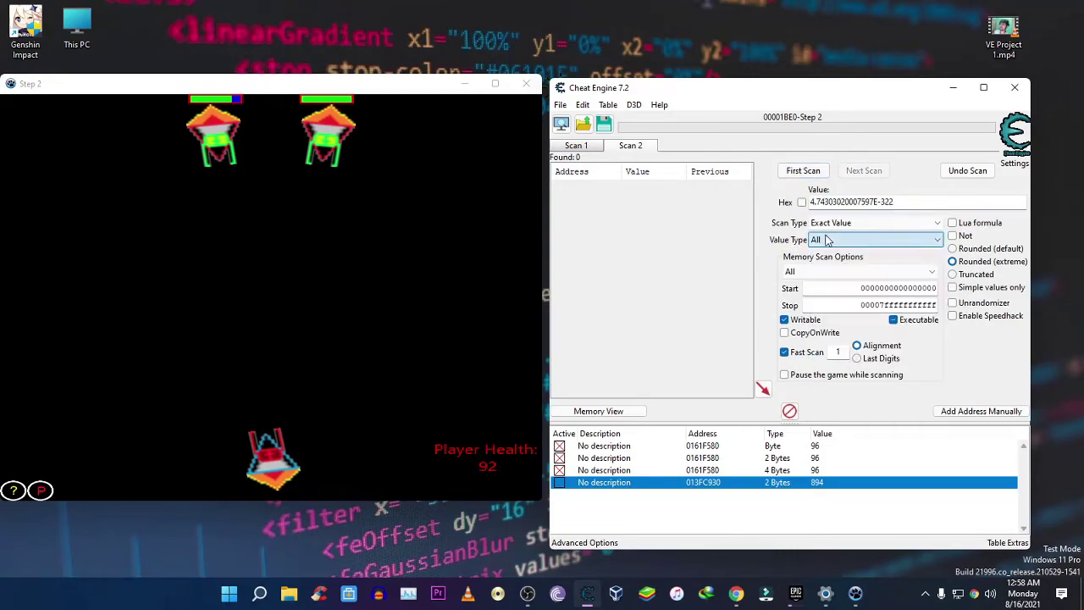
left_click(837, 223)
left_click(834, 235)
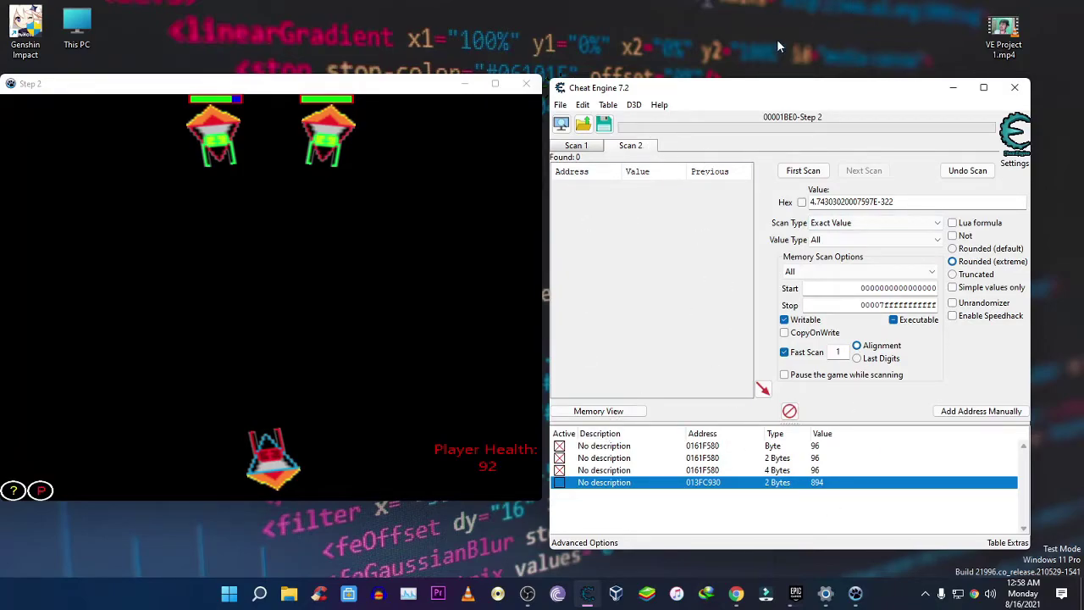
Add a third and a fourth scan tab, and switch back to Scan 1.
left_click(563, 105)
left_click(594, 121)
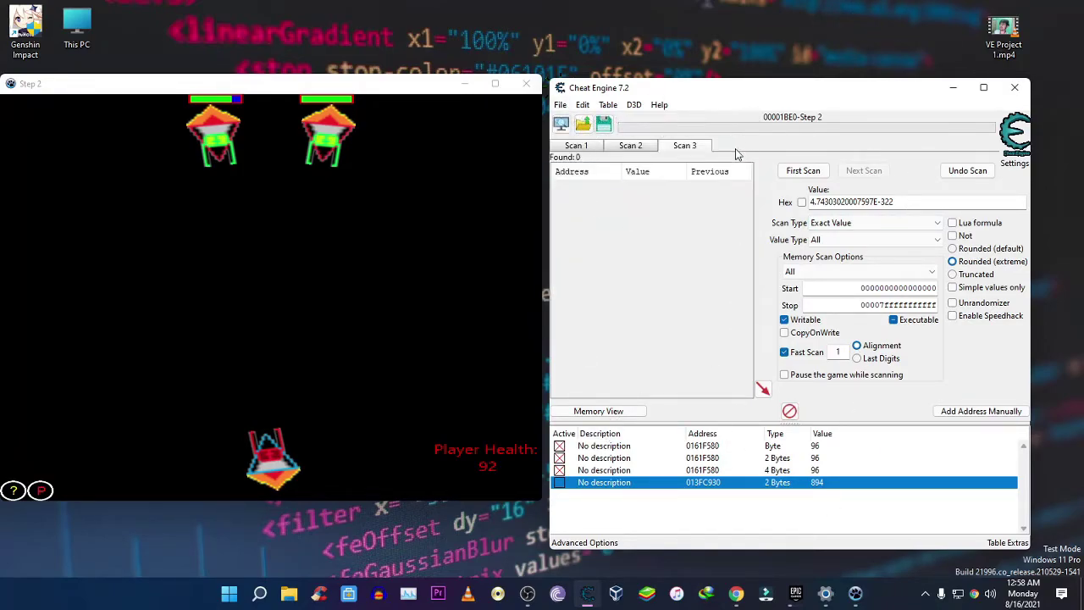
left_click(642, 151)
left_click(693, 151)
left_click(561, 105)
left_click(595, 120)
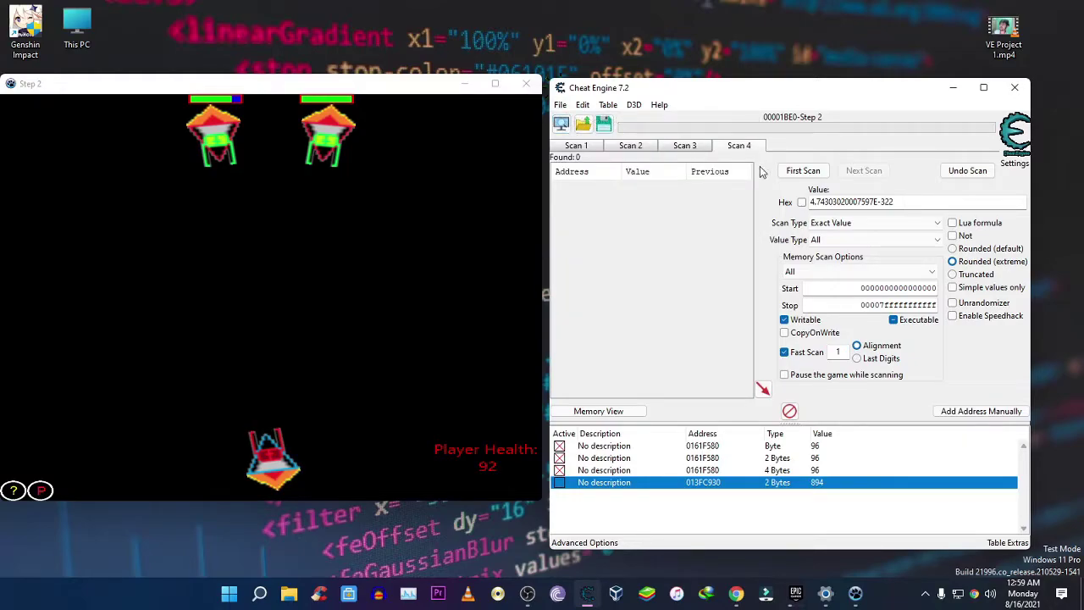
left_click(584, 149)
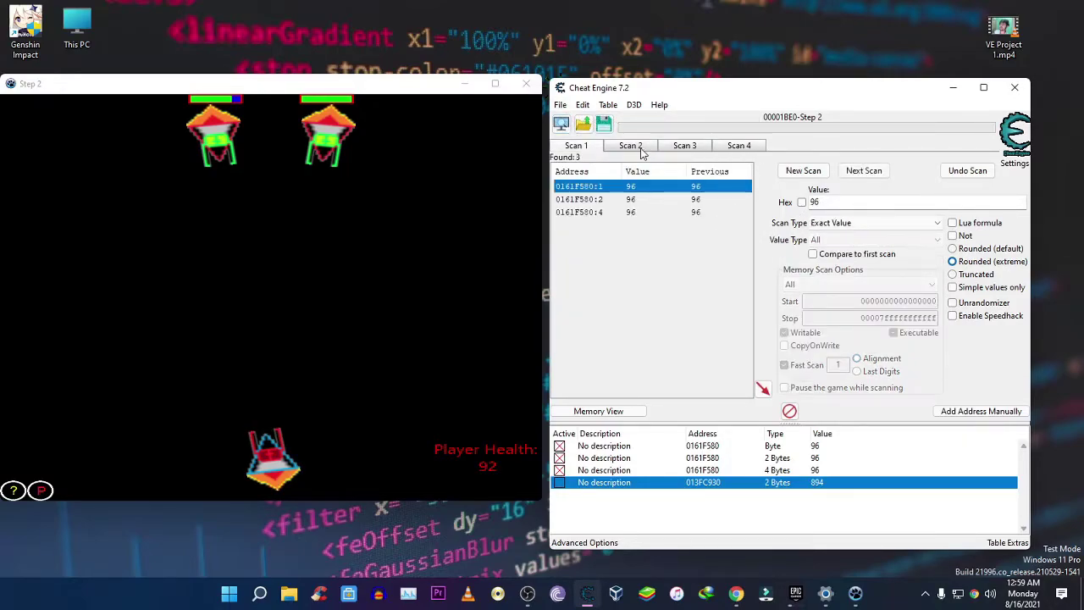
Minimize the current Cheat Engine window and launch a second instance of the program.
left_click(956, 88)
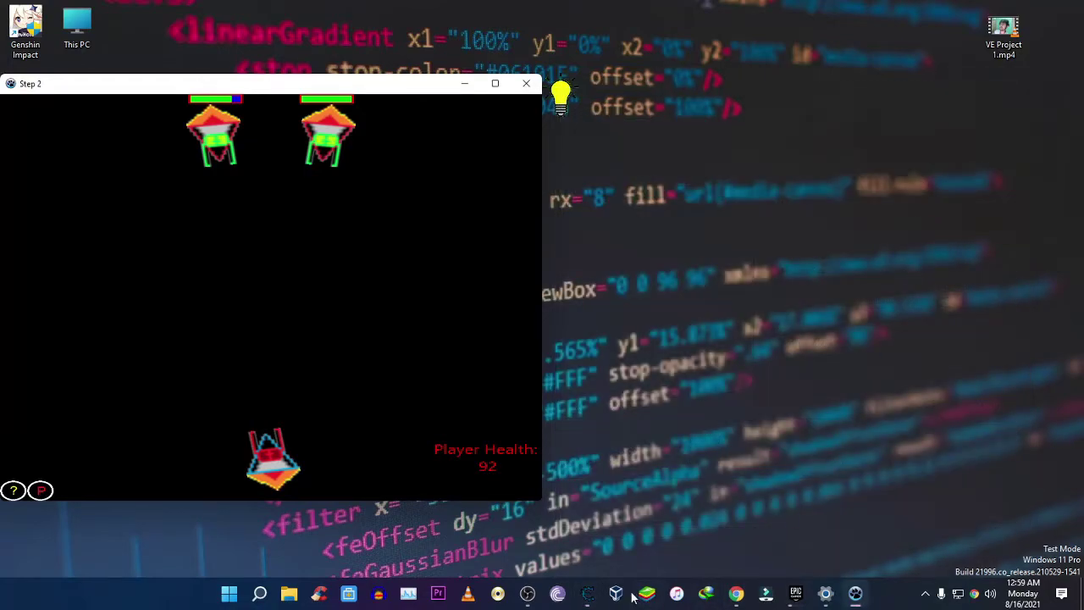
right_click(587, 593)
left_click(586, 519)
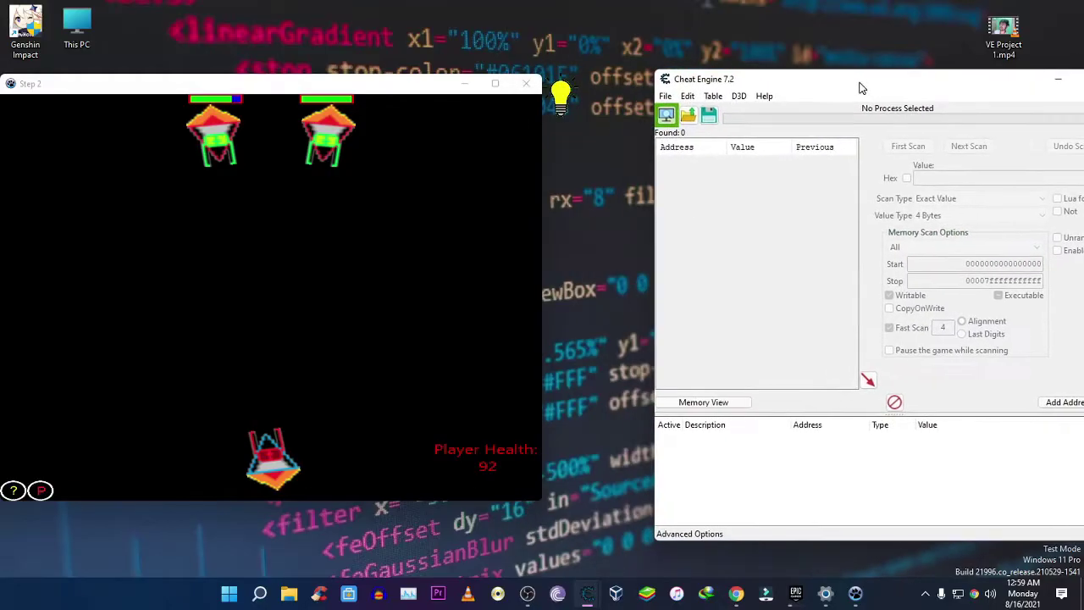
Attach the new Cheat Engine instance to the Step 2 game process.
left_click(669, 111)
left_click(796, 358)
left_click(770, 417)
Run a first scan for an unknown initial value across all value types.
left_click(961, 195)
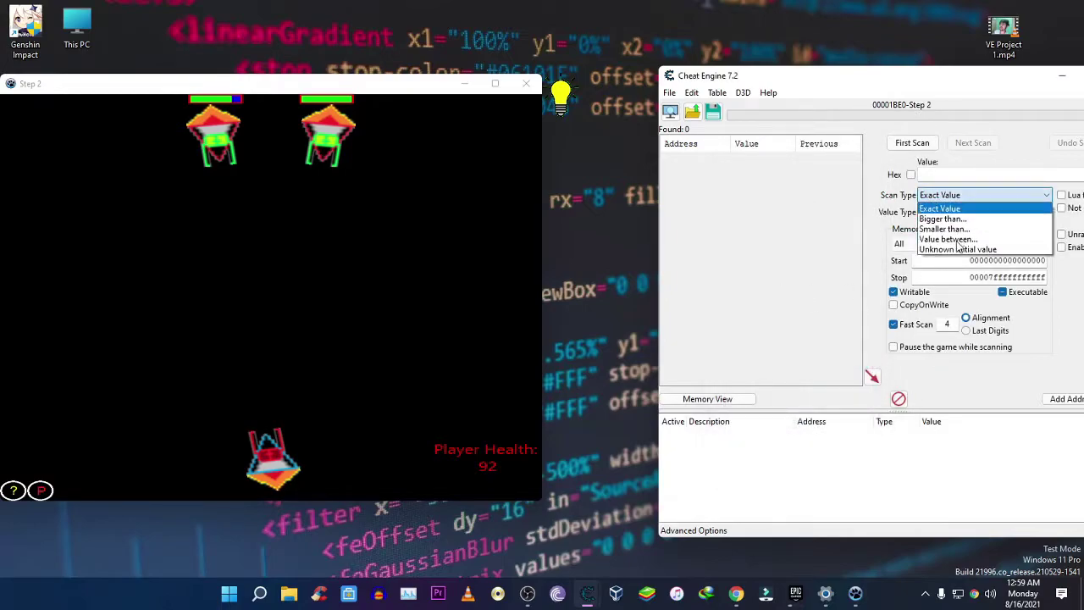
left_click(957, 246)
left_click(982, 212)
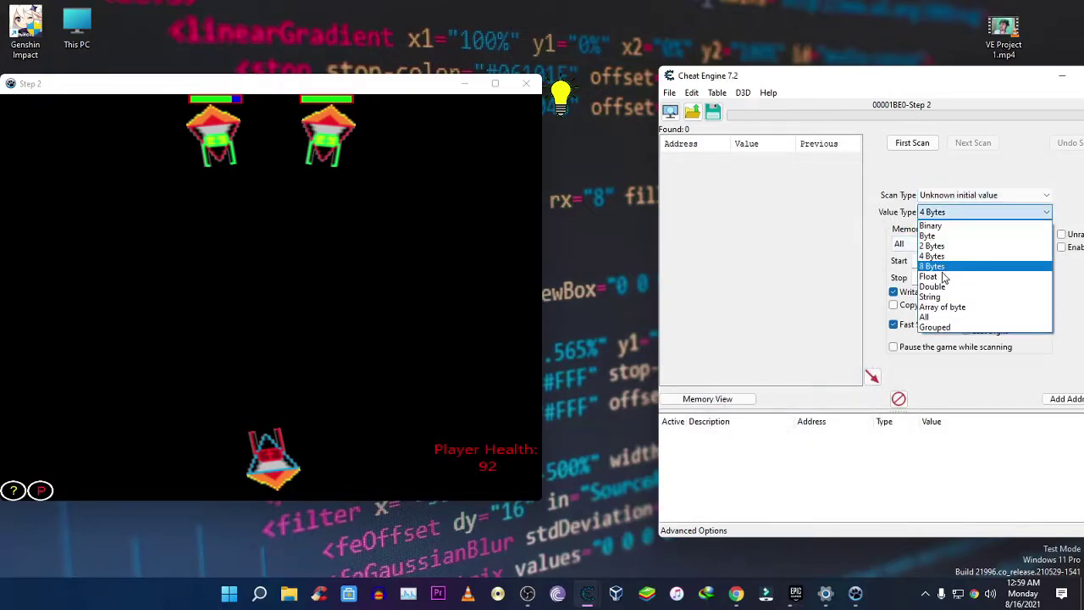
left_click(925, 318)
left_click(994, 196)
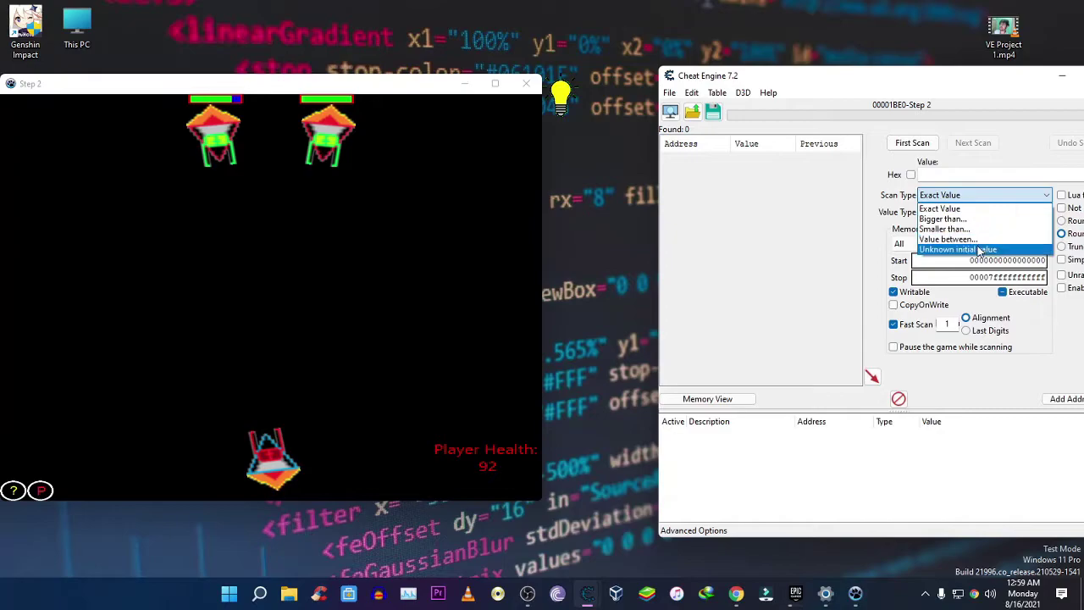
left_click(957, 247)
left_click(271, 226)
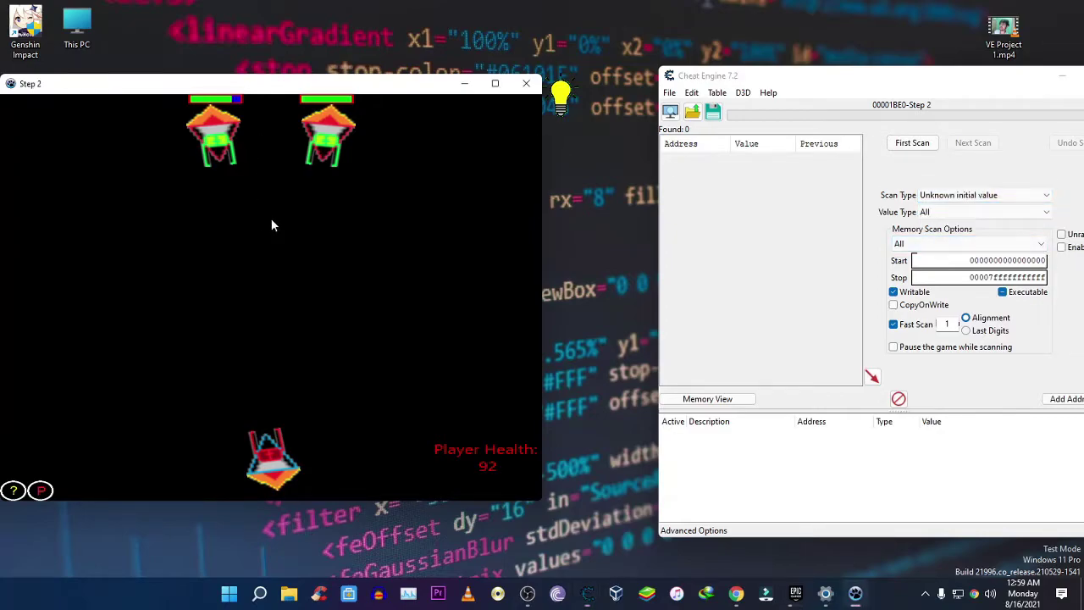
left_click(929, 144)
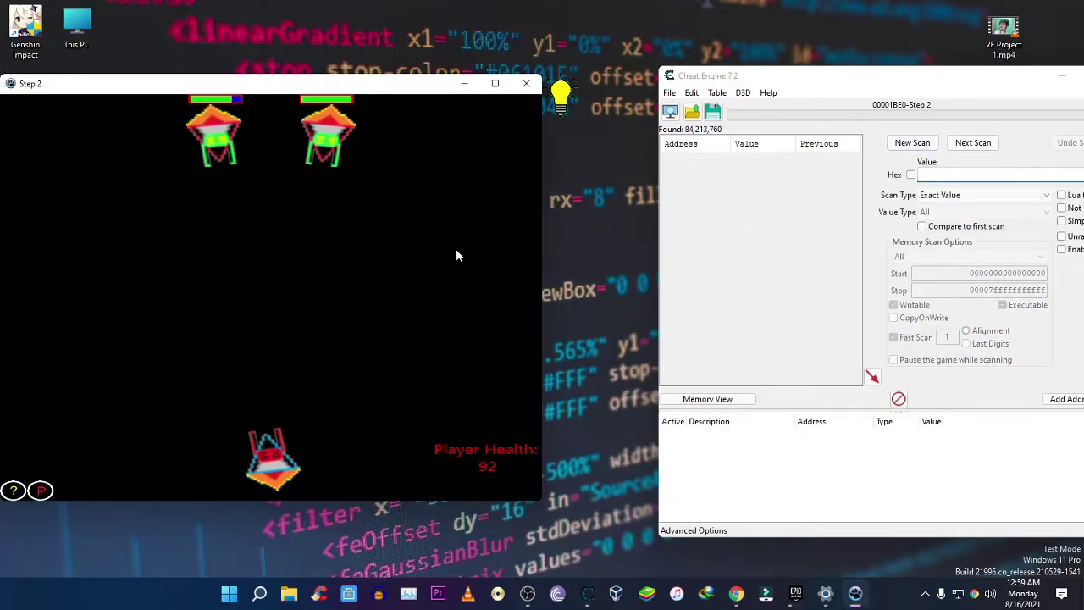
Scan for decreased values five times, firing at the left enemy between scans to narrow down its health address.
left_click(949, 195)
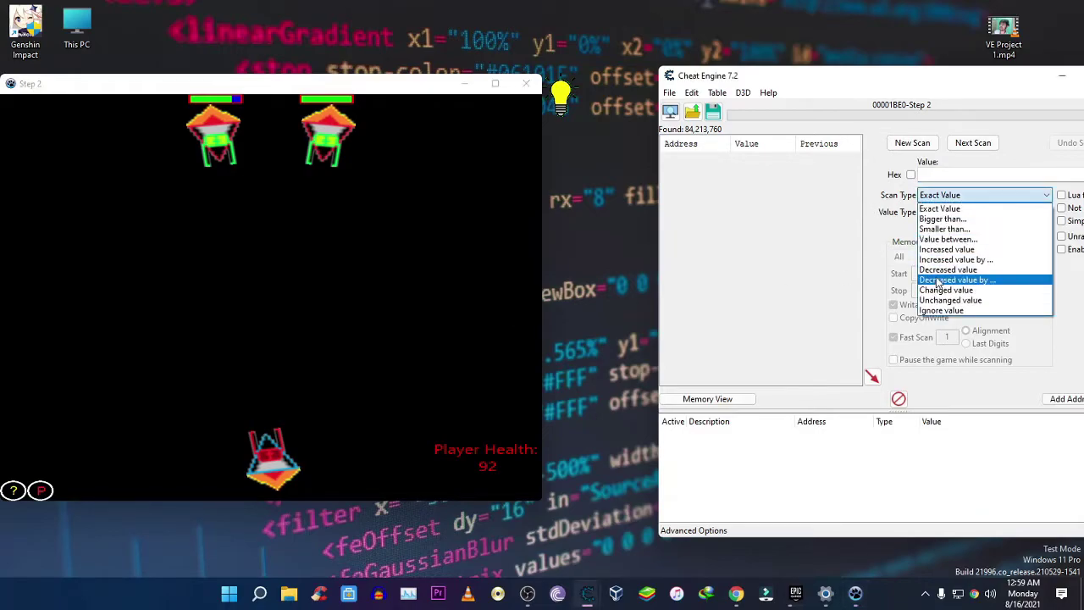
left_click(948, 276)
left_click(973, 143)
left_click(489, 240)
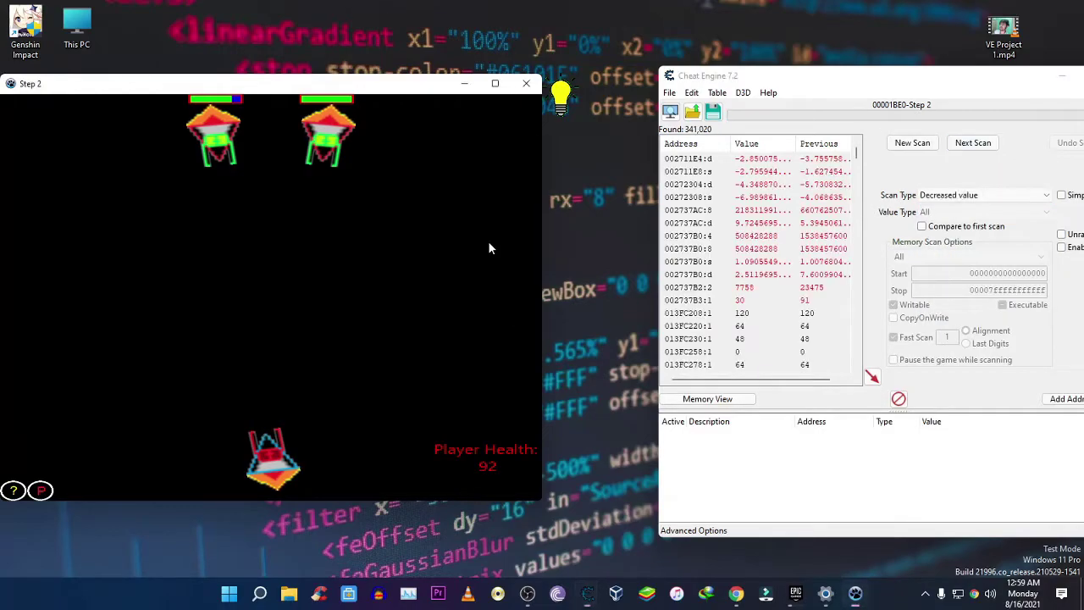
left_click(974, 142)
left_click(392, 266)
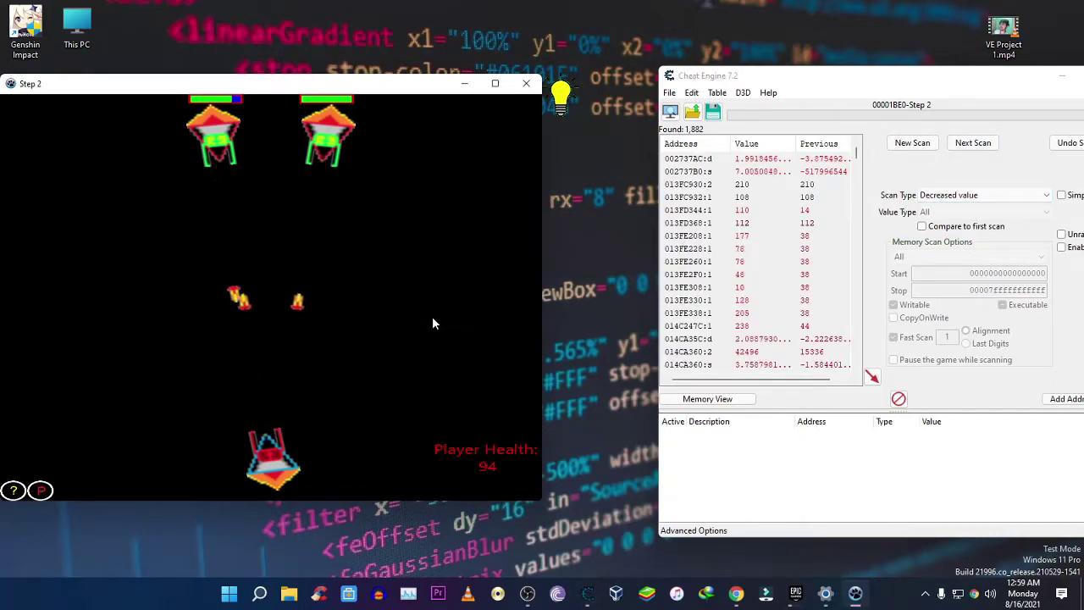
left_click(973, 142)
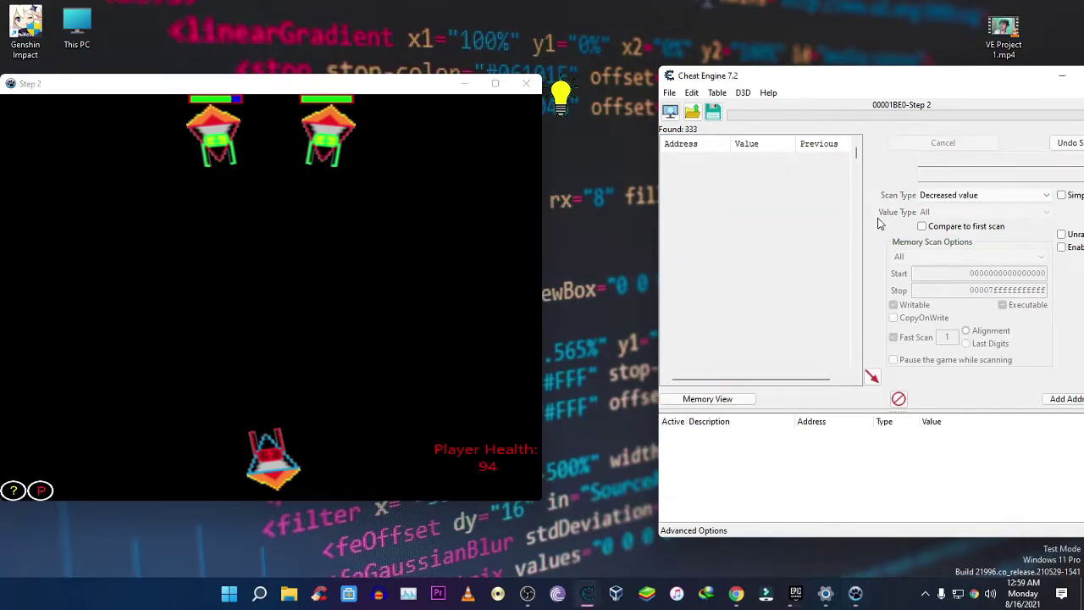
left_click(366, 301)
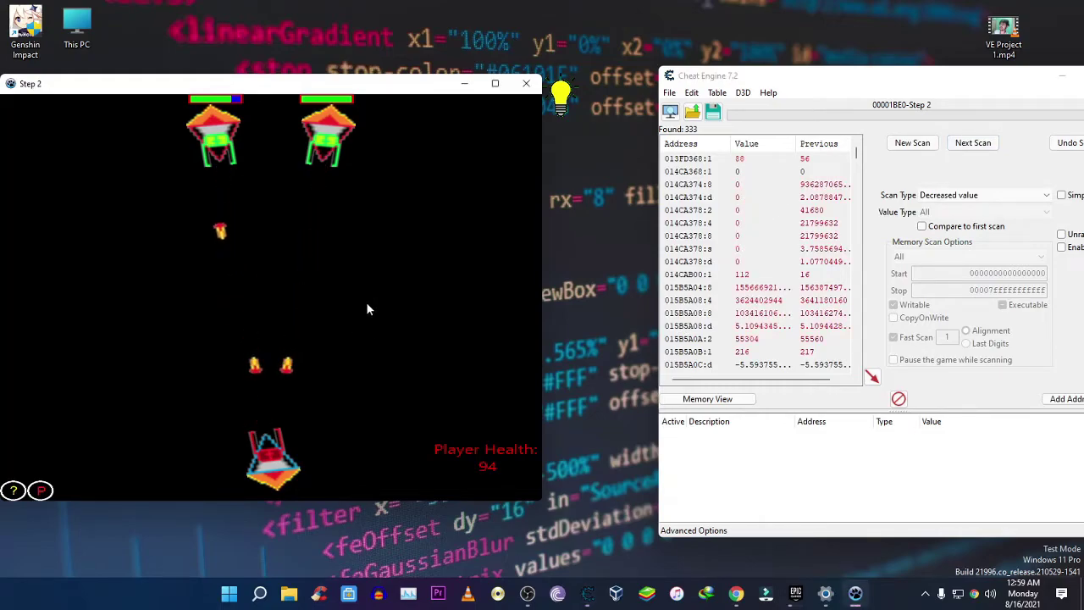
left_click(973, 142)
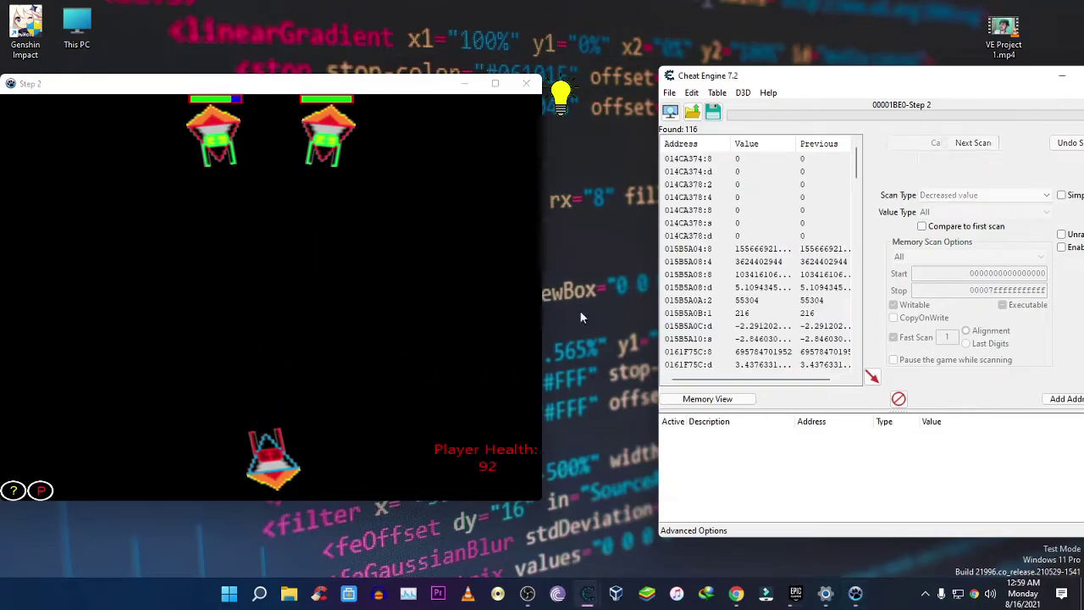
left_click(441, 285)
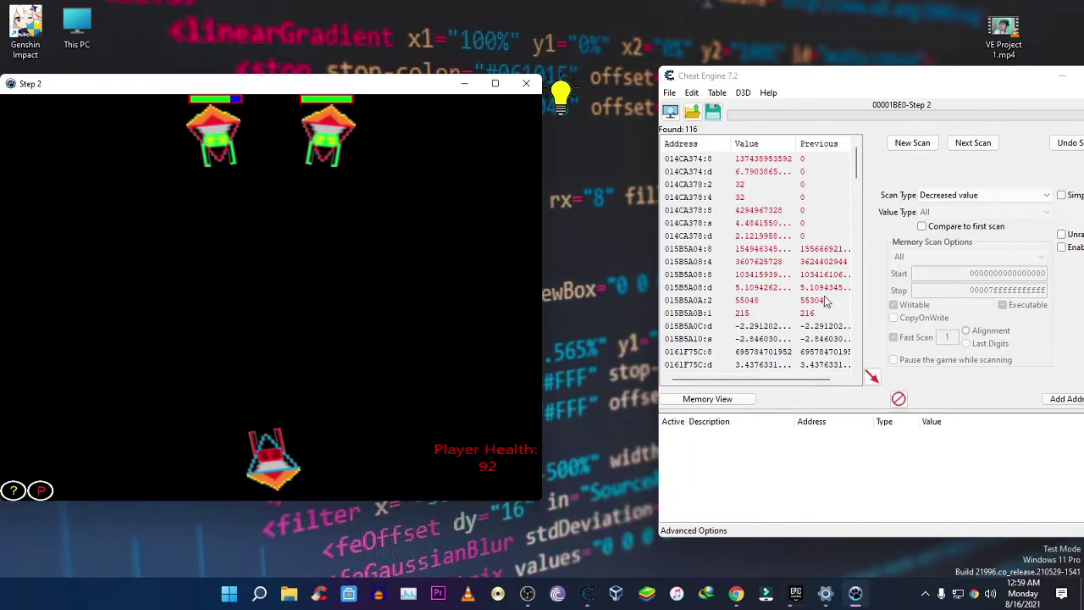
left_click(972, 144)
left_click(456, 296)
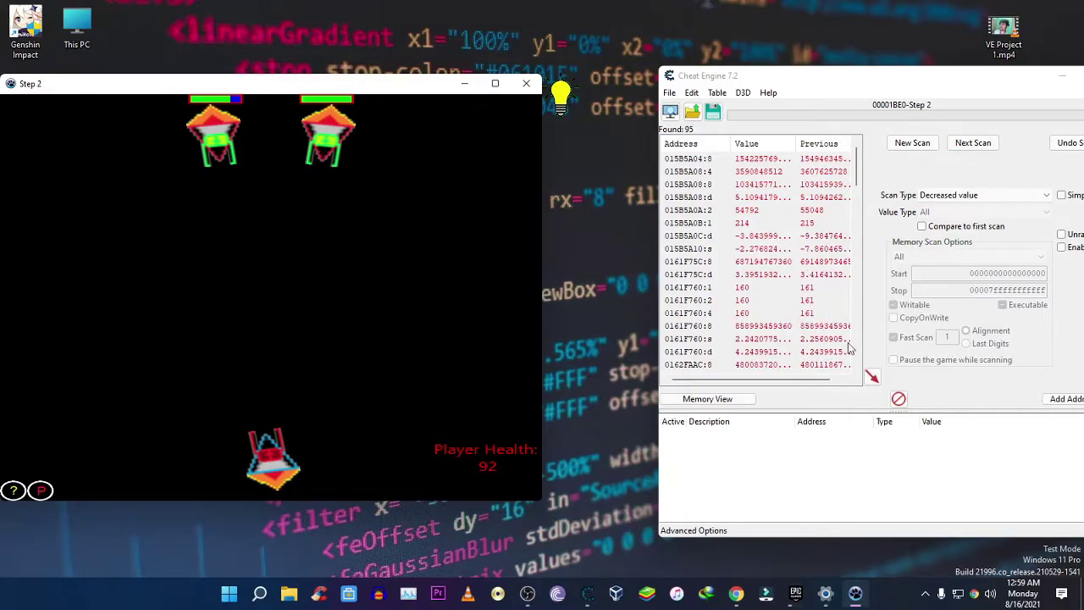
Add the Byte, 2 Bytes and 4 Bytes results at 0161F760 to the address list and set their values to 10.
left_click_drag(805, 288, 801, 313)
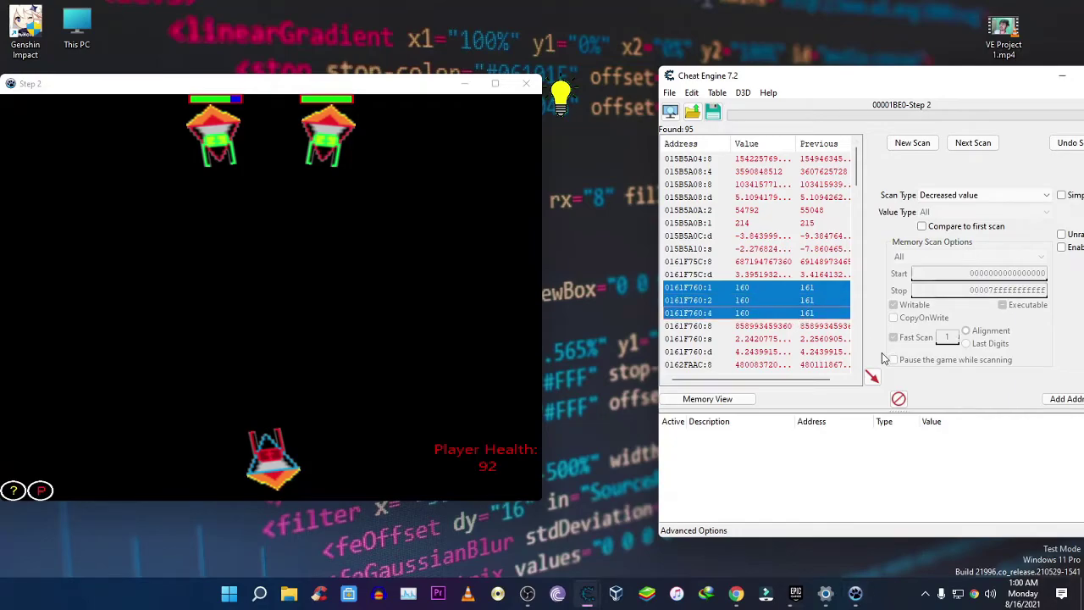
left_click(871, 376)
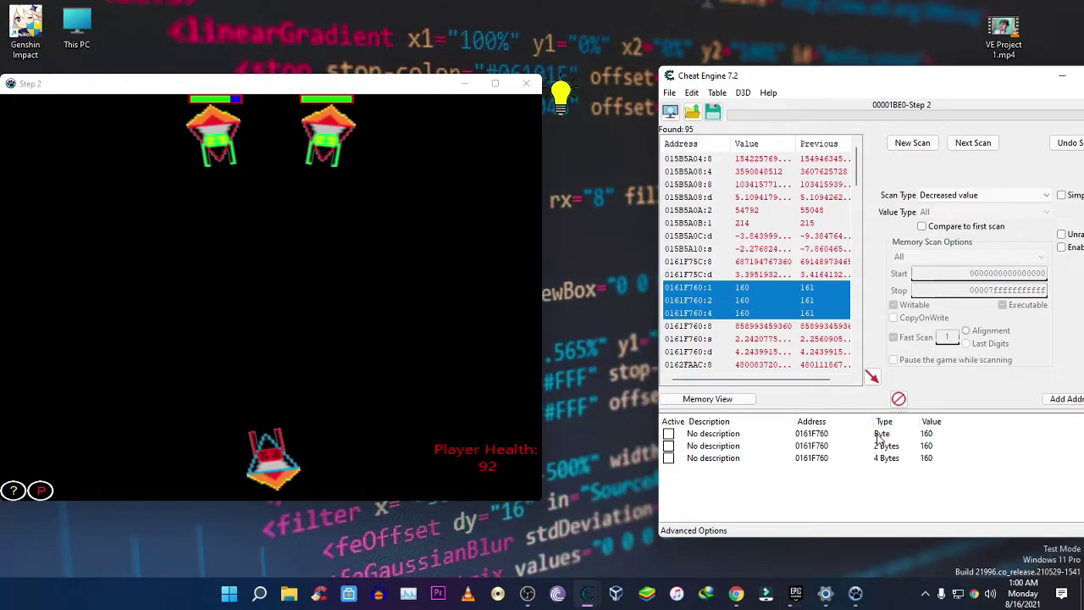
left_click_drag(930, 462, 927, 434)
double_click(927, 434)
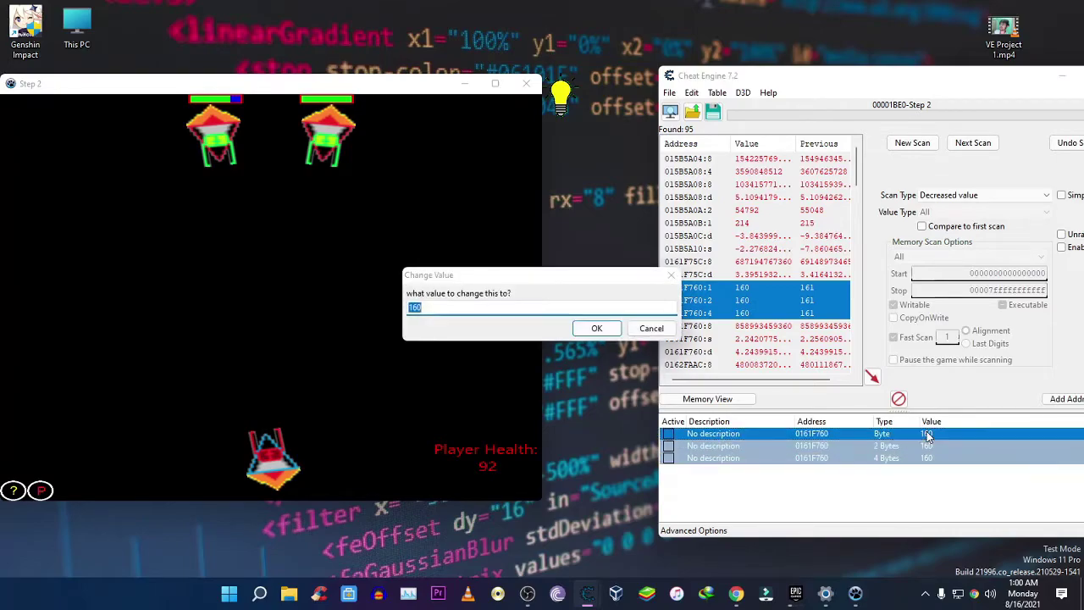
type("1")
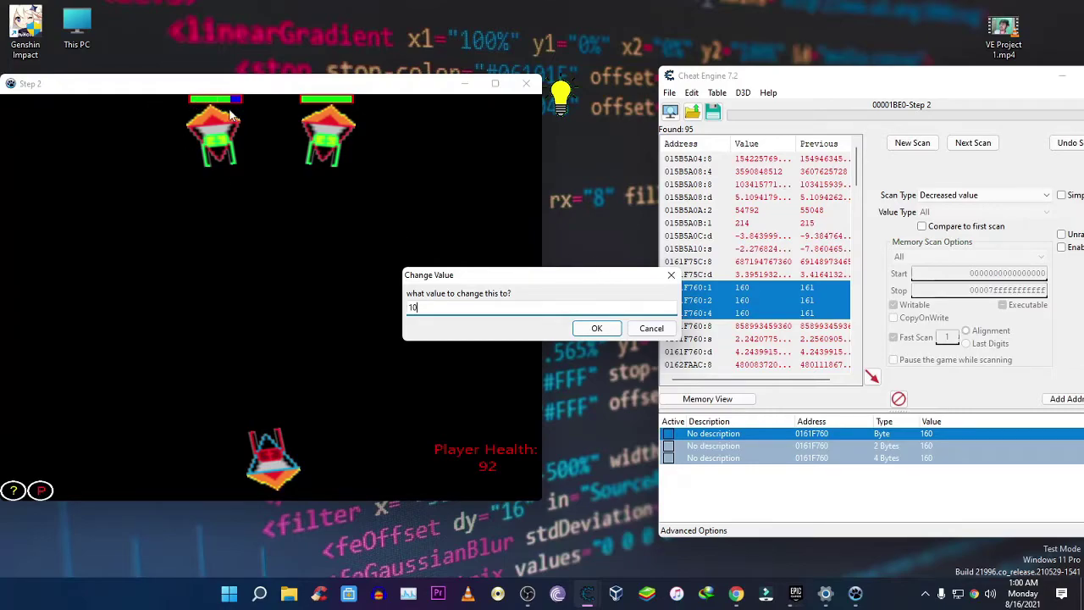
type("0")
left_click(595, 328)
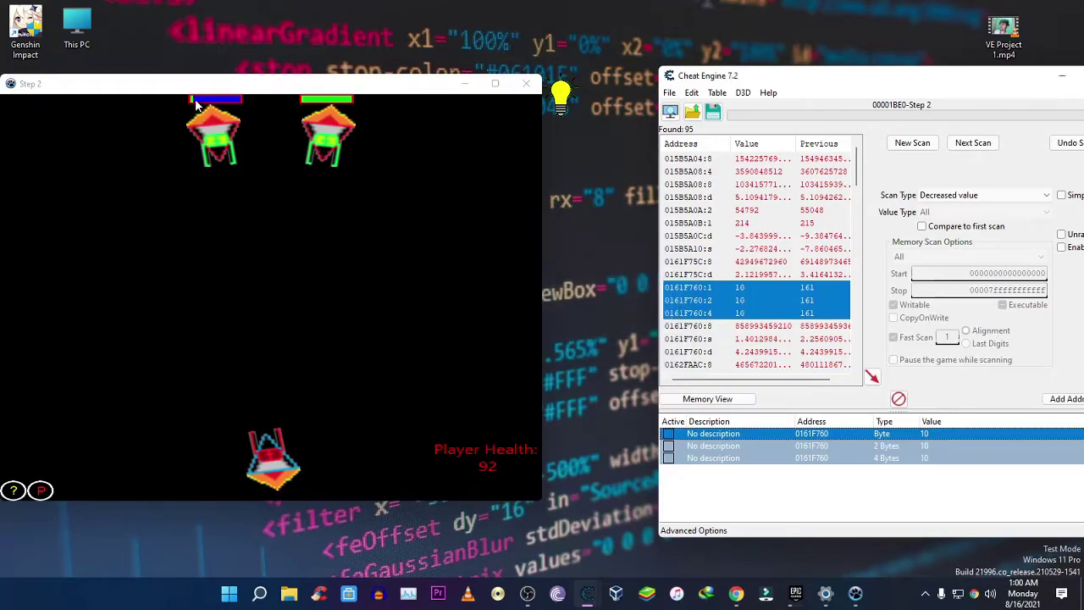
Turn the player's ship towards the right enemy and add a second scan tab.
left_click(288, 267)
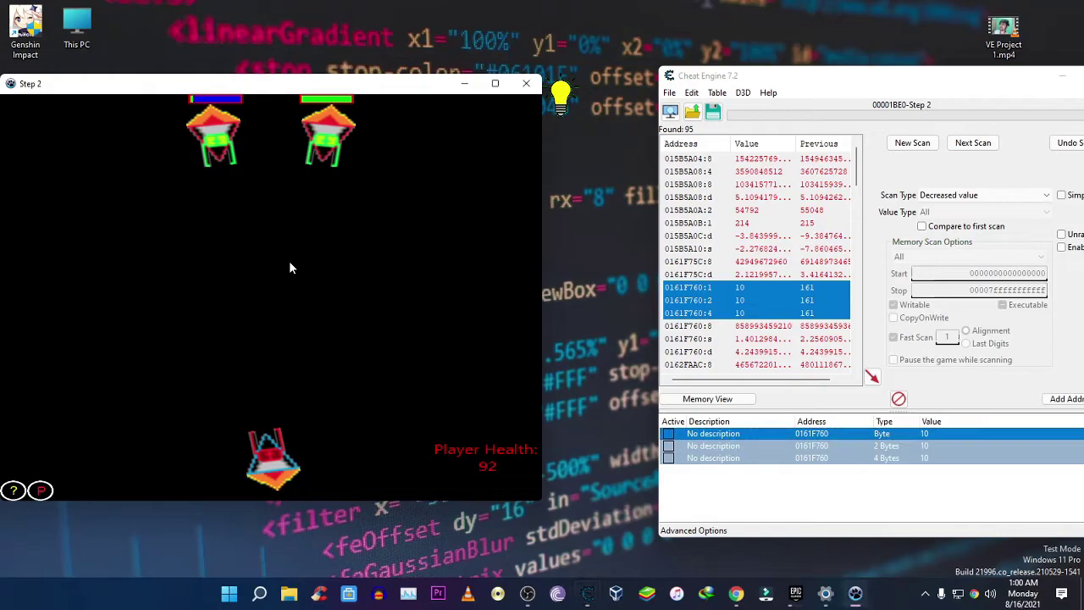
key("Left")
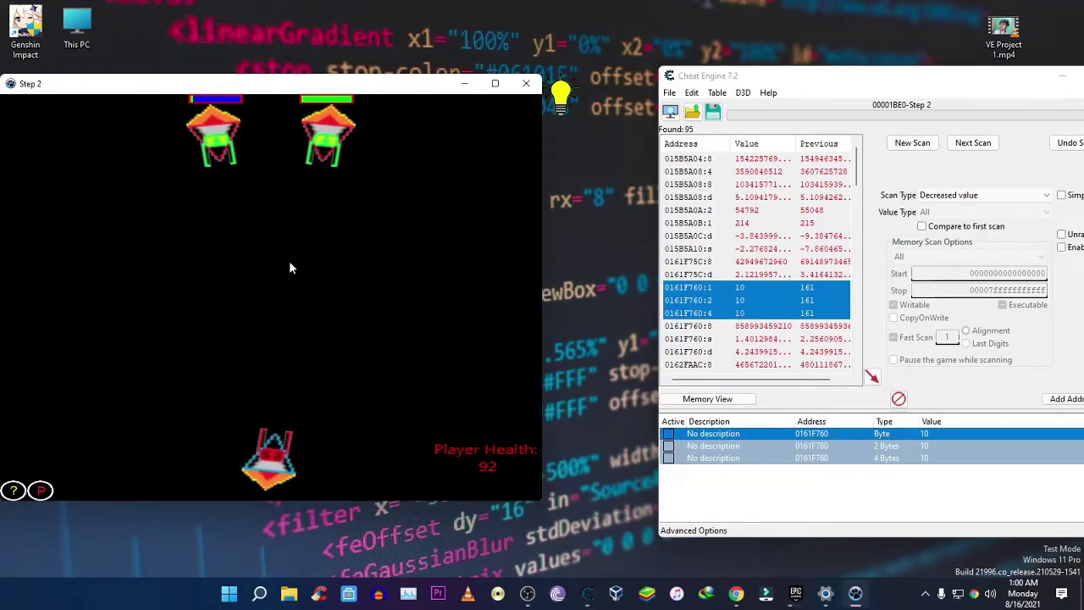
left_click(669, 93)
left_click(674, 113)
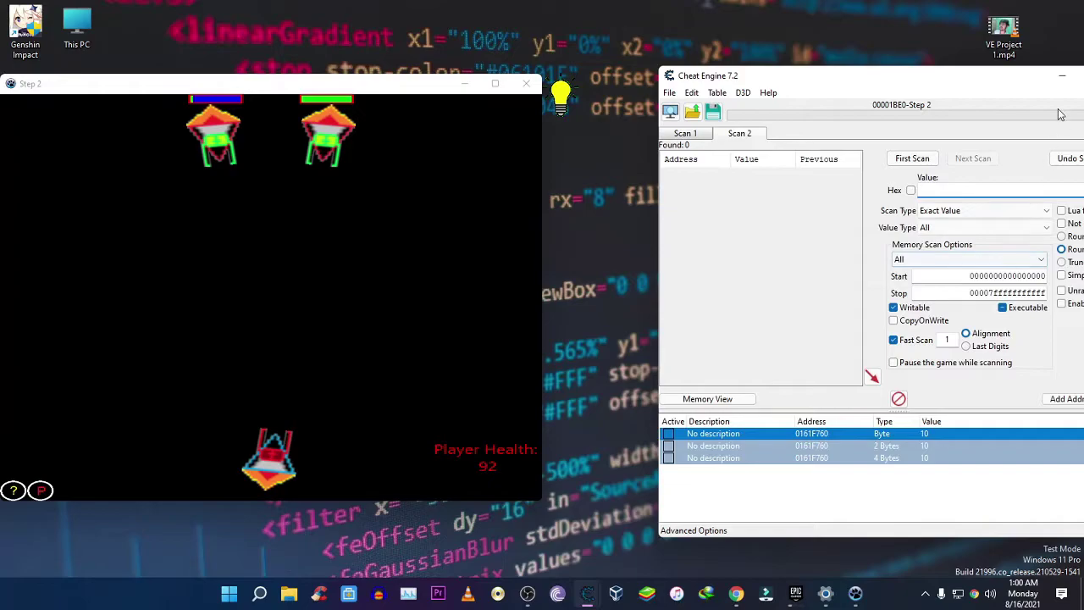
Run a first scan for an unknown initial value in Scan 2, keeping all value types.
left_click(911, 223)
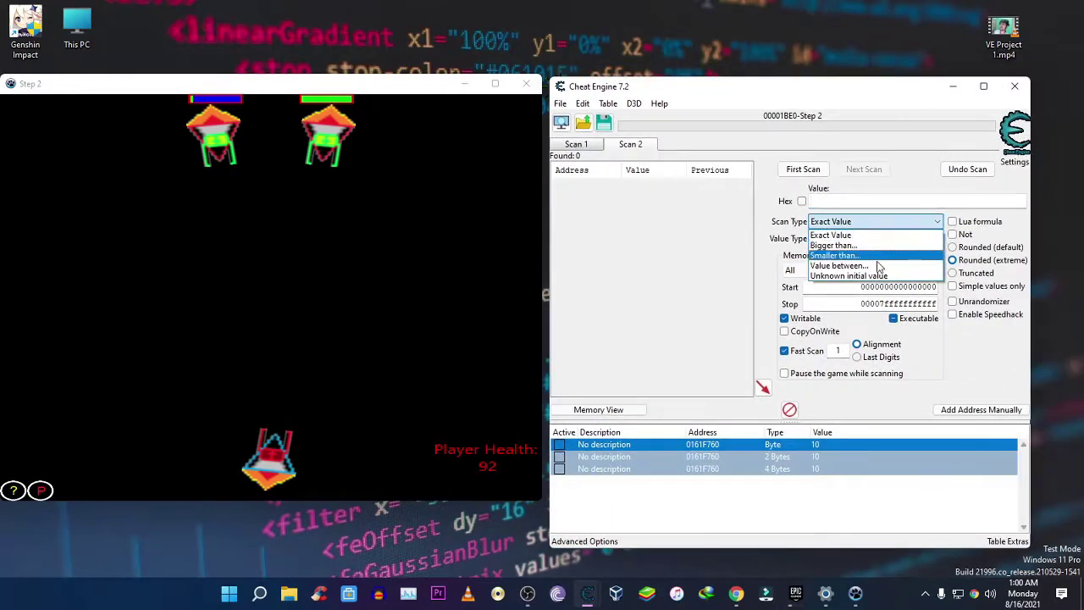
left_click(881, 276)
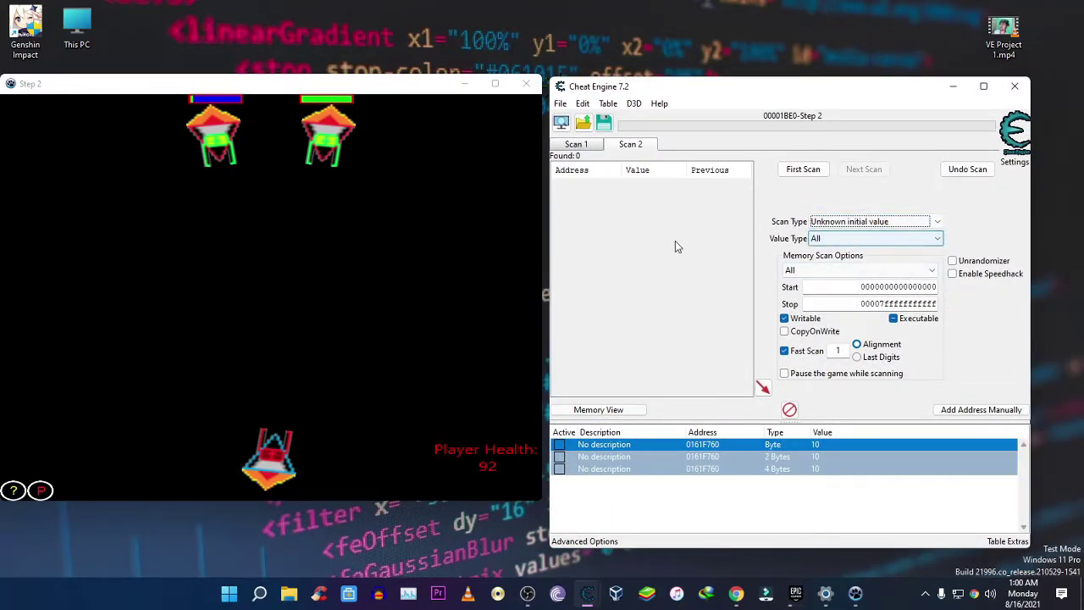
left_click(479, 219)
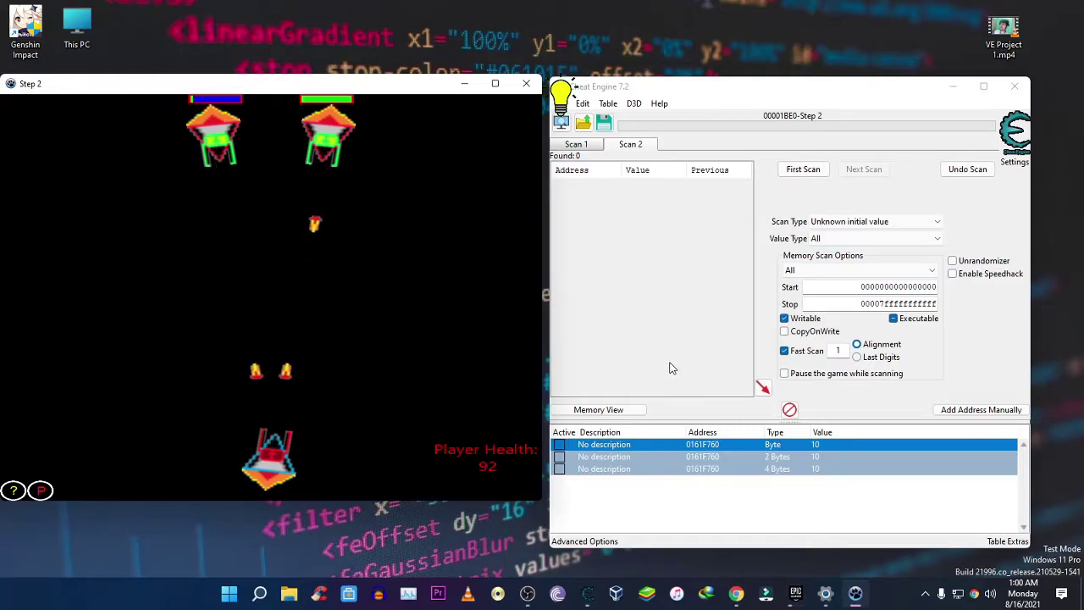
left_click(830, 222)
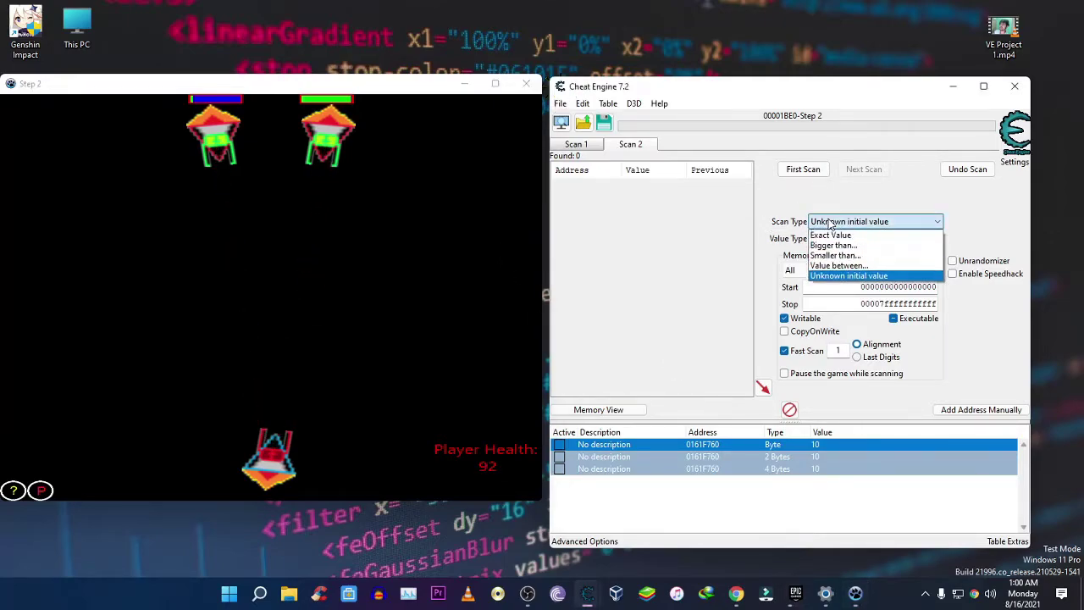
left_click(830, 221)
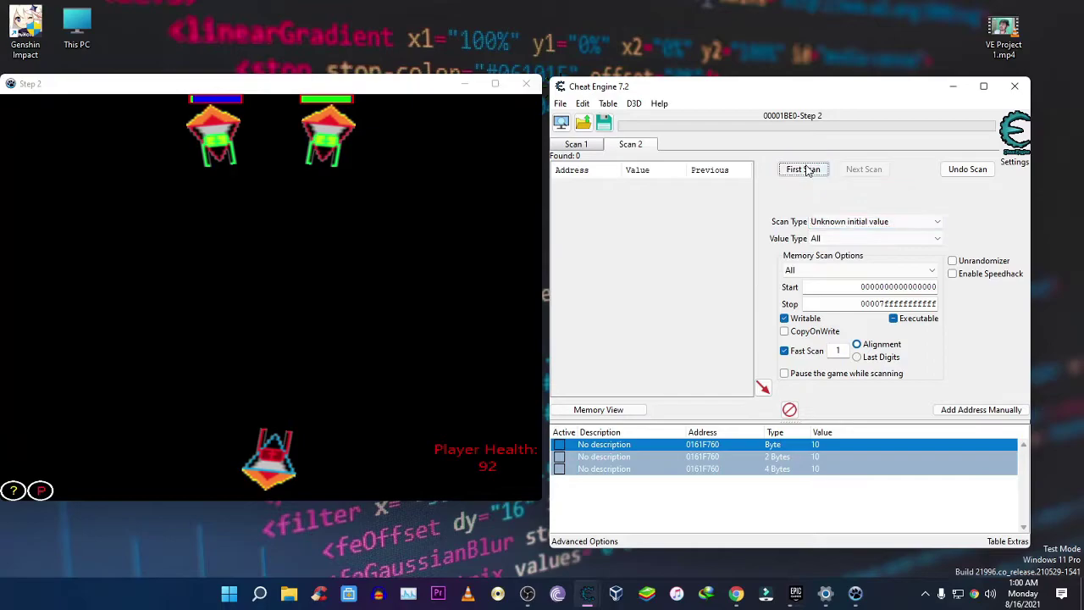
left_click(805, 170)
Run four decreased-value scans in Scan 2, firing at the right enemy between them to isolate its health address.
left_click(847, 222)
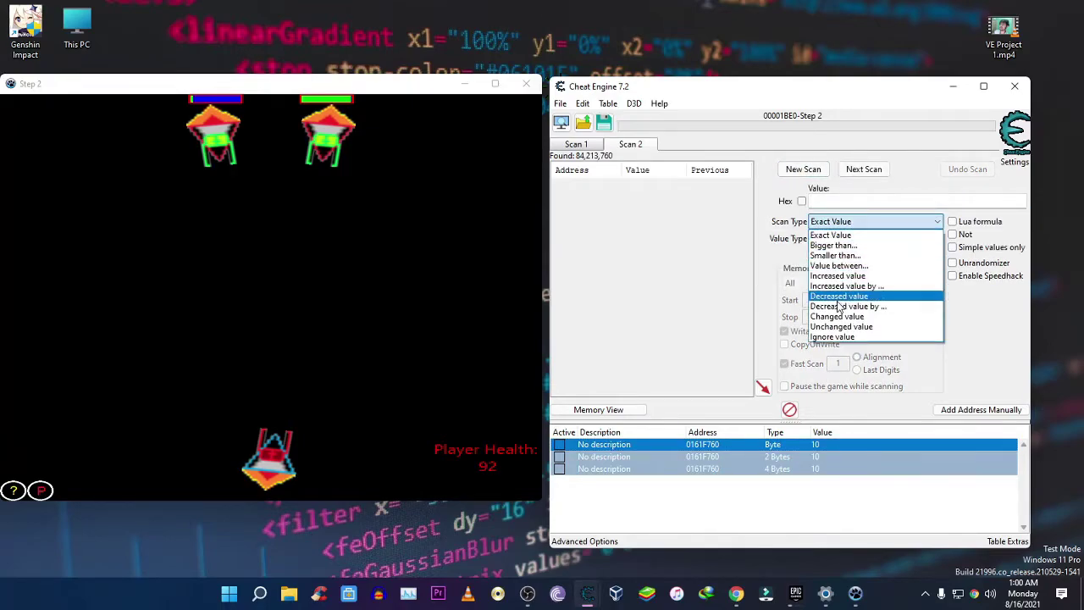
left_click(846, 297)
left_click(464, 263)
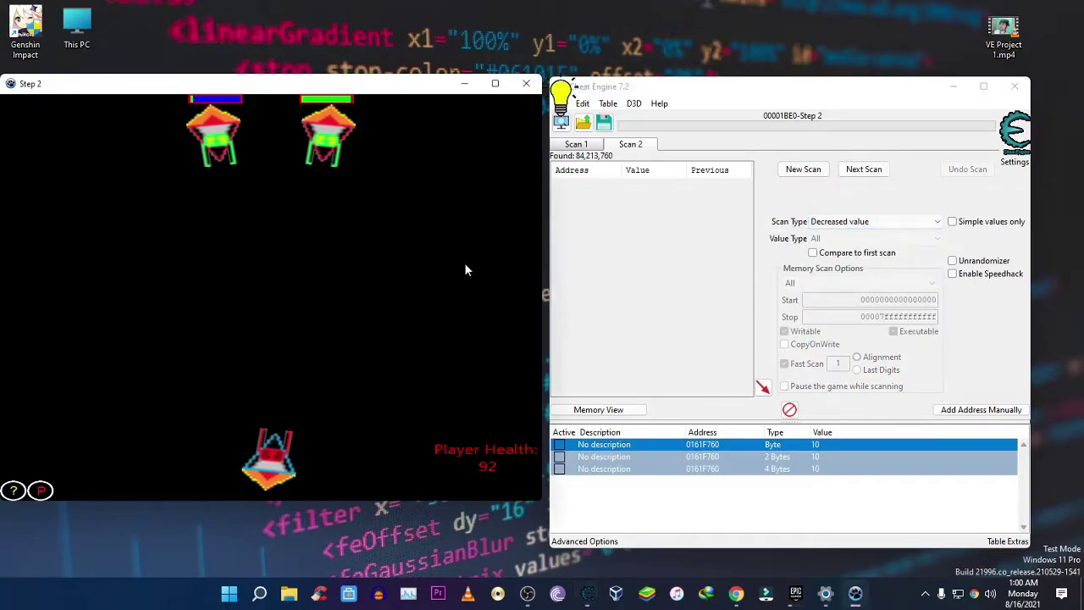
key("space")
key("space")
left_click(864, 169)
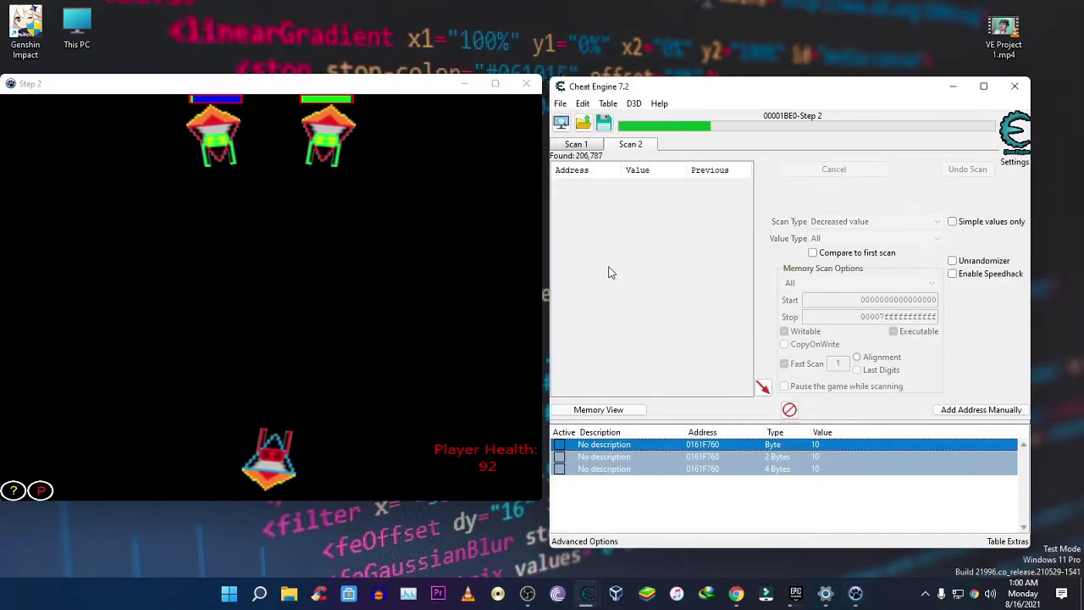
left_click(445, 267)
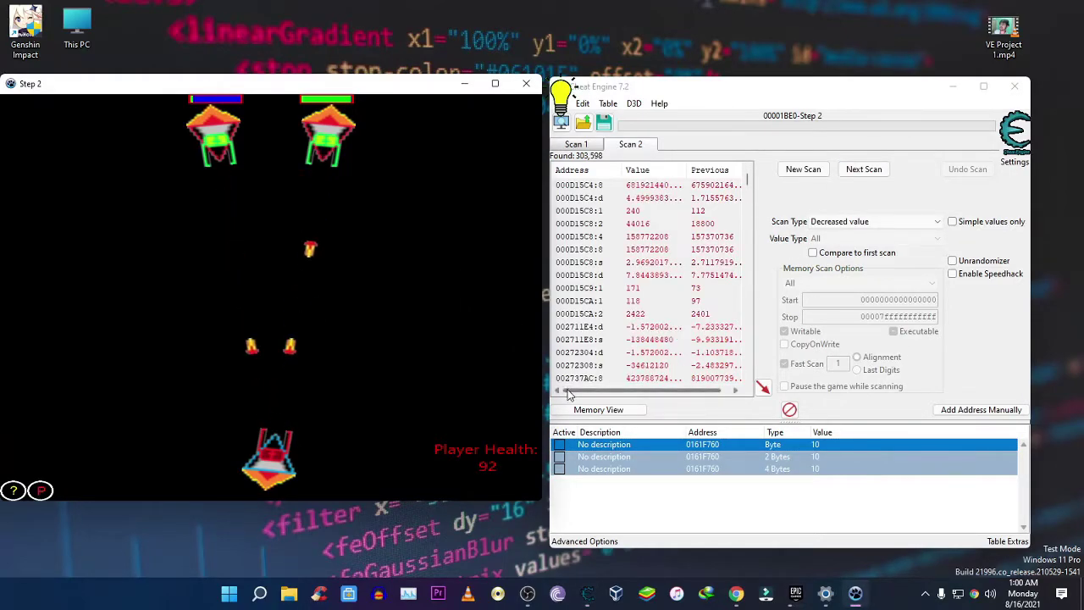
left_click(864, 169)
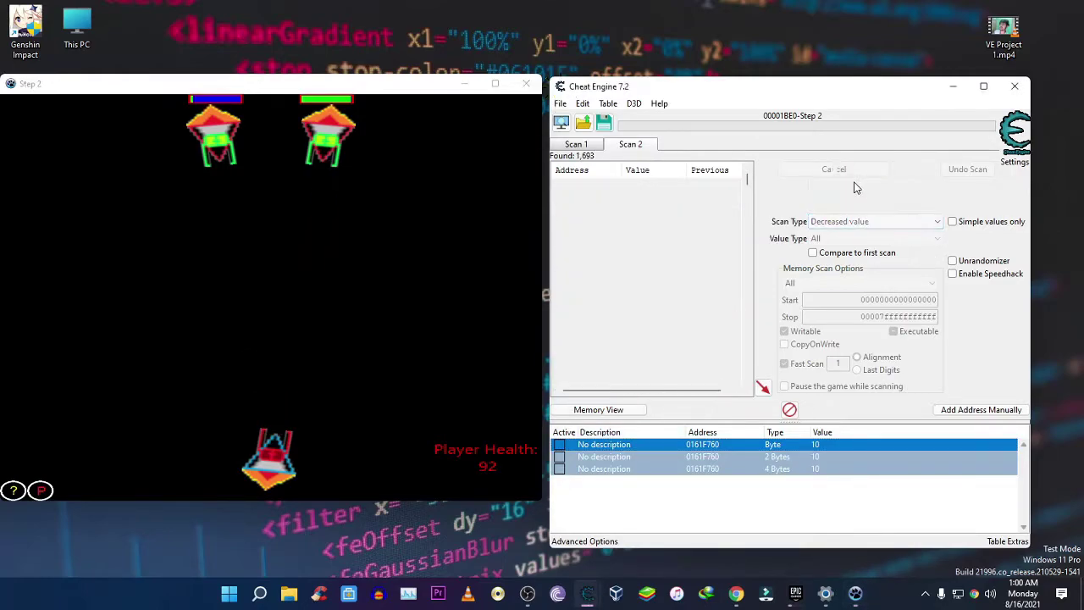
left_click(491, 259)
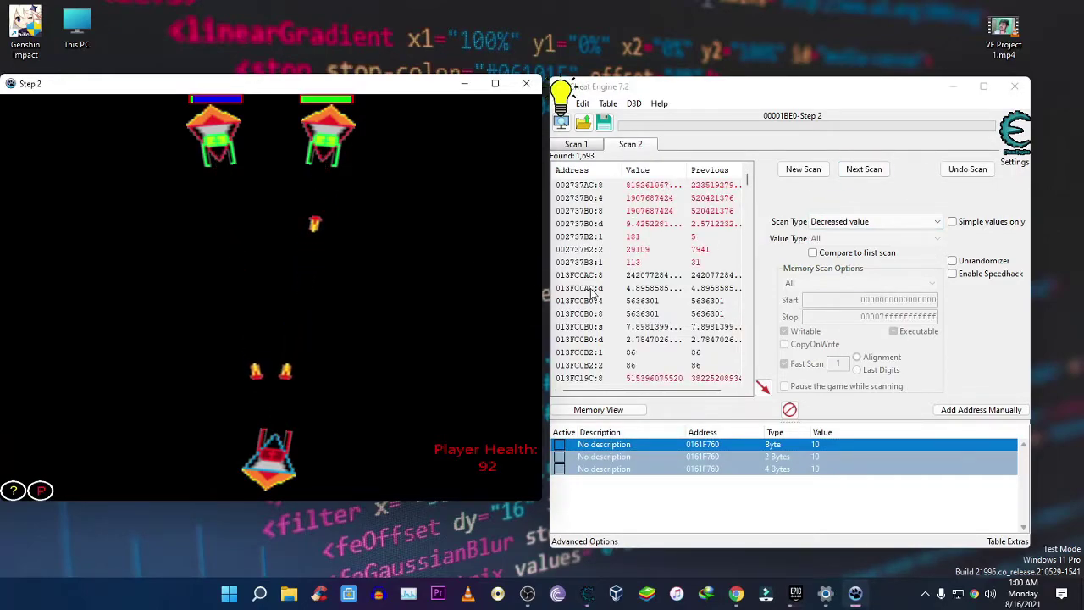
left_click(862, 170)
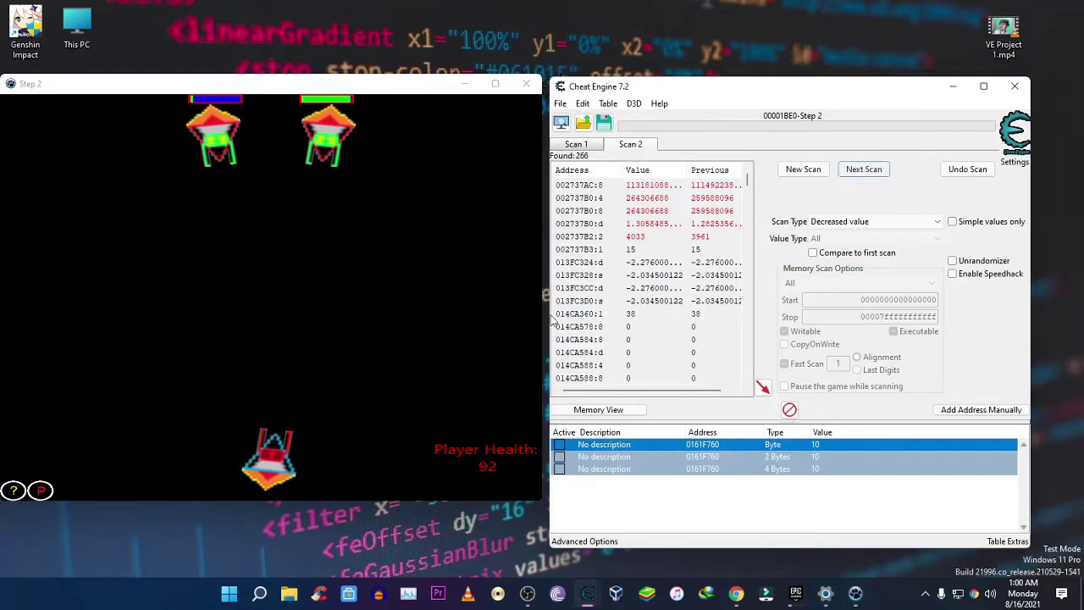
left_click(430, 306)
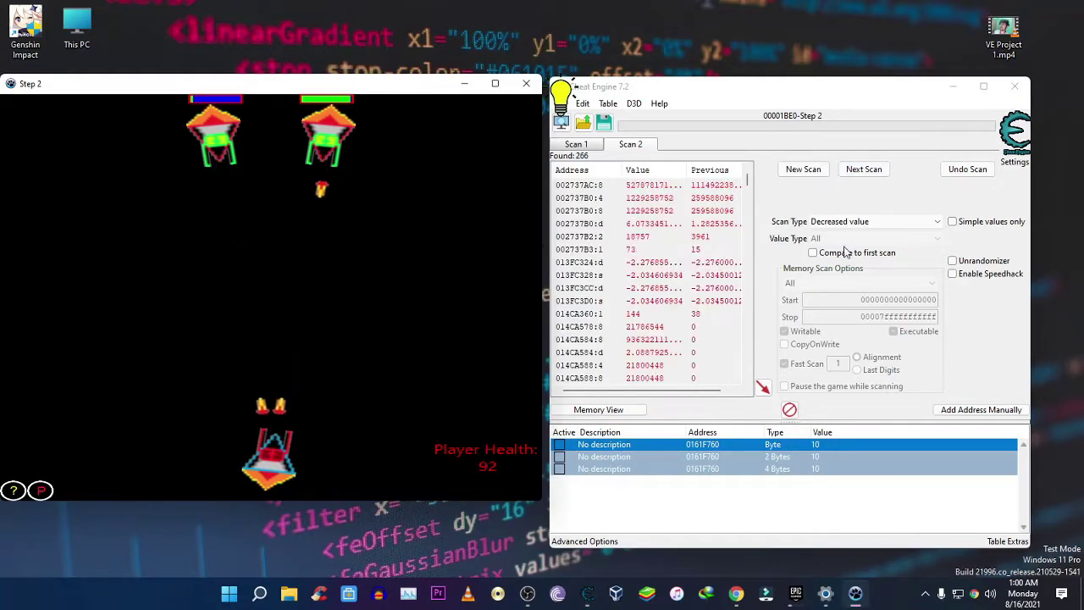
left_click(864, 169)
left_click(451, 354)
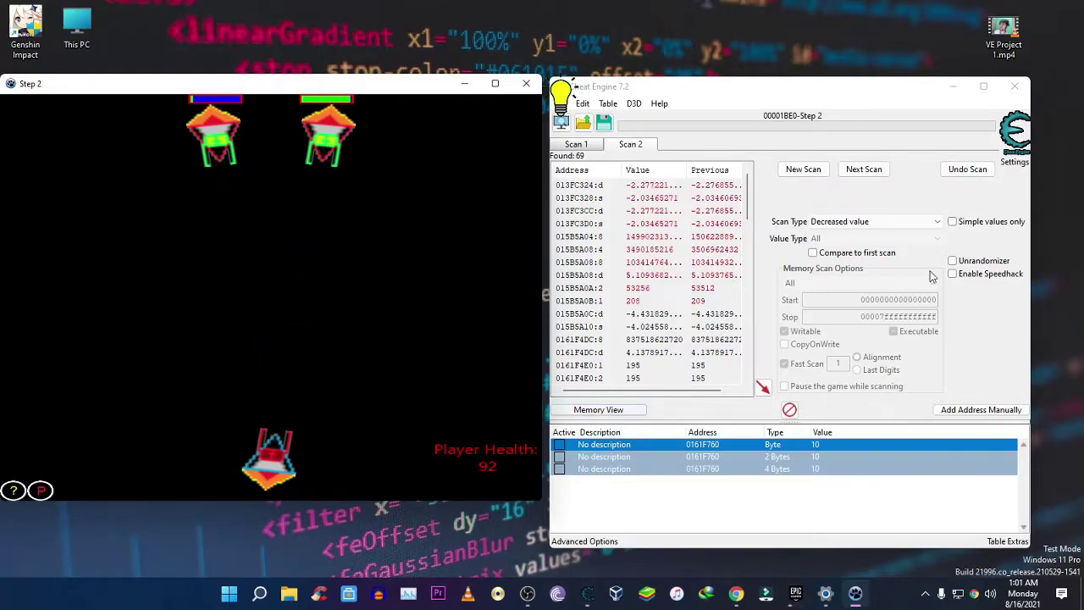
Repeat the decreased-value scan in Scan 2 and add the Byte, 2 Bytes and 4 Bytes results at 0161F4E0 to the address list.
left_click(875, 172)
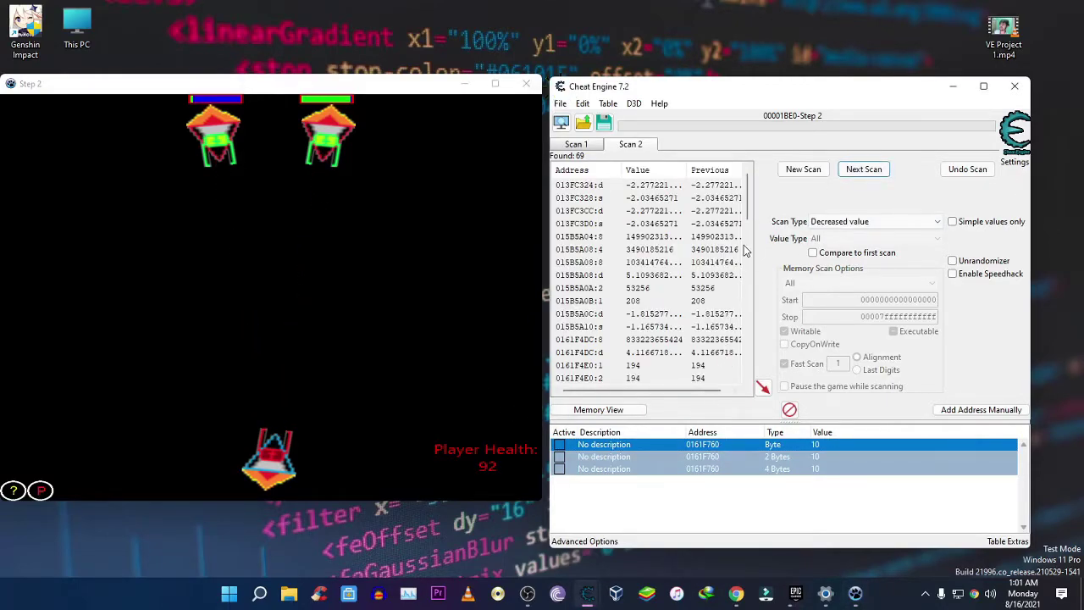
left_click_drag(747, 206, 747, 237)
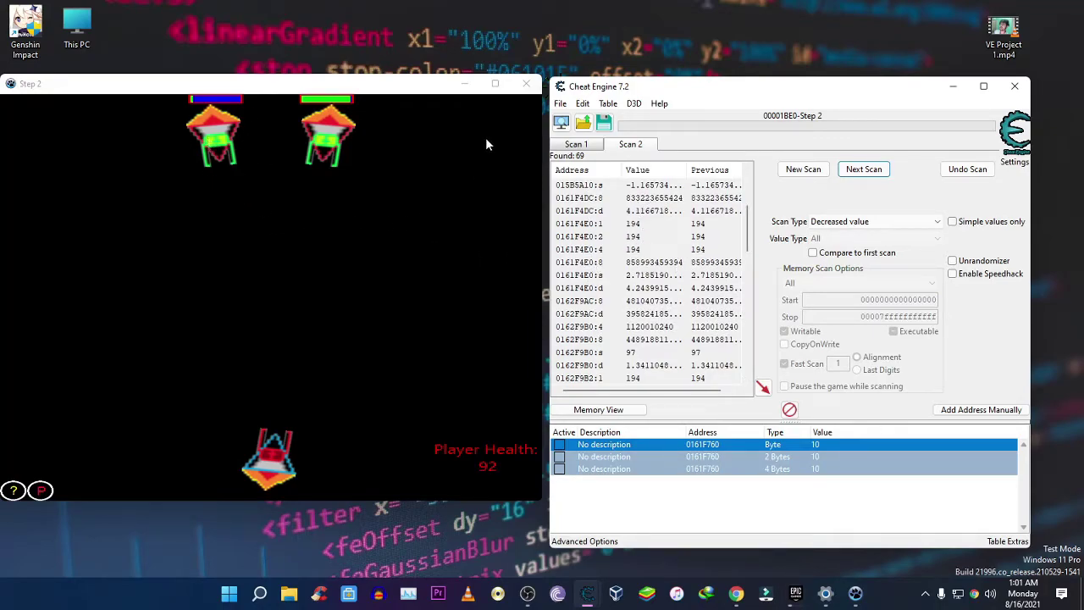
left_click_drag(705, 249, 752, 235)
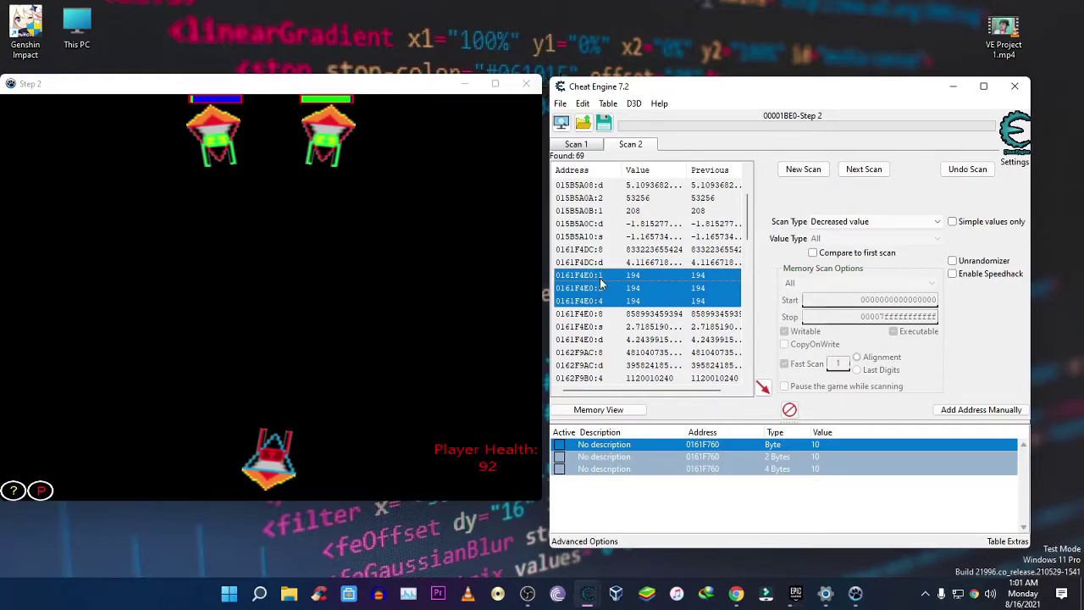
left_click(763, 387)
Set the values of the three 0161F4E0 entries in the address list to 10.
left_click(829, 520)
left_click(820, 505)
left_click_drag(819, 505, 821, 487)
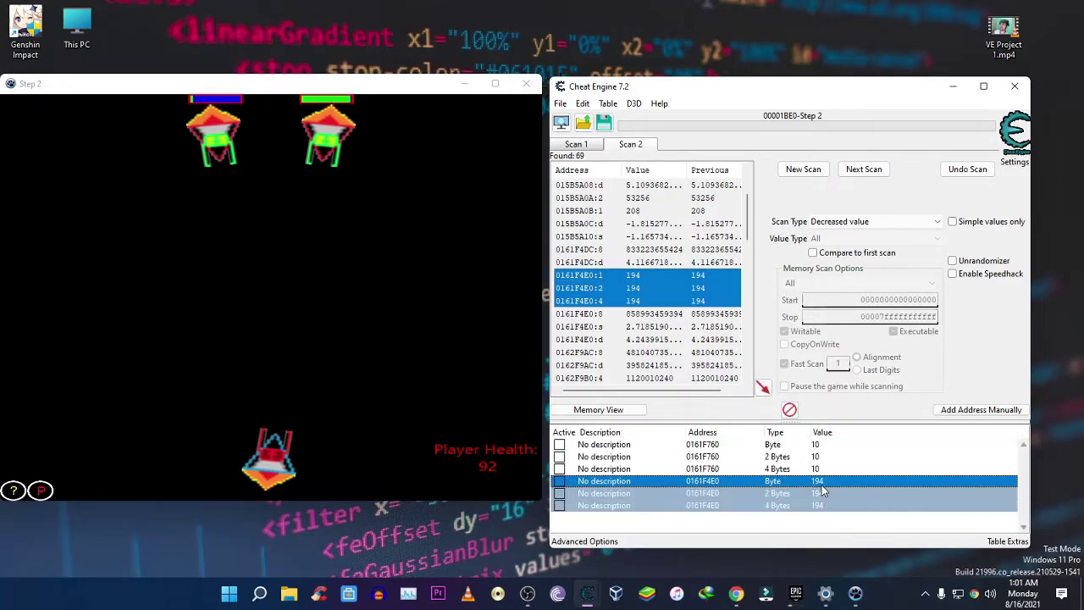
double_click(820, 482)
type("10")
left_click(611, 331)
left_click(641, 532)
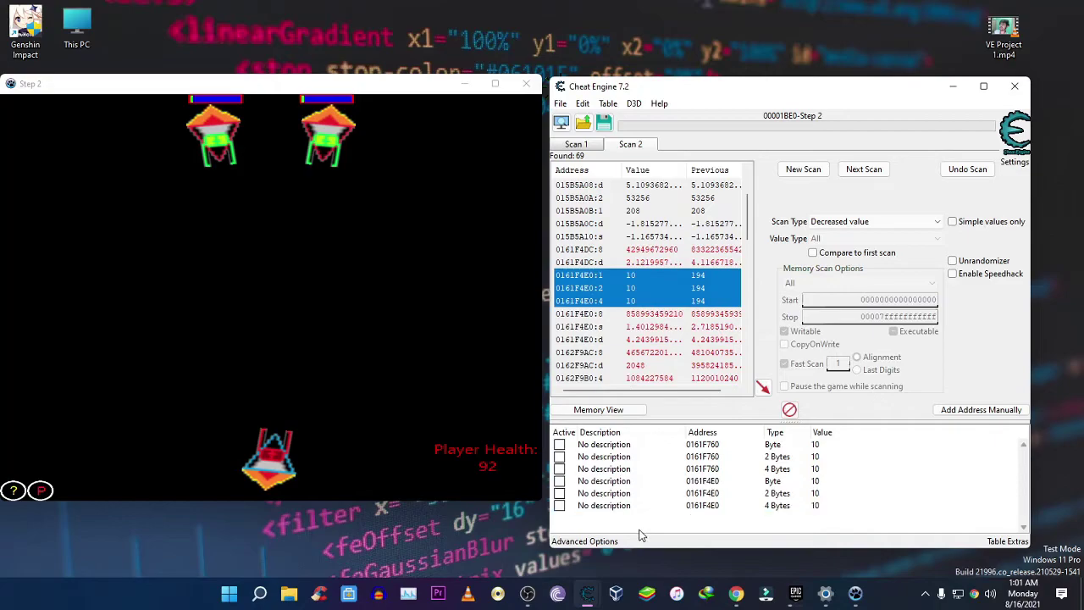
Change the description of the three 0161F4E0 entries to e2.
left_click(617, 482)
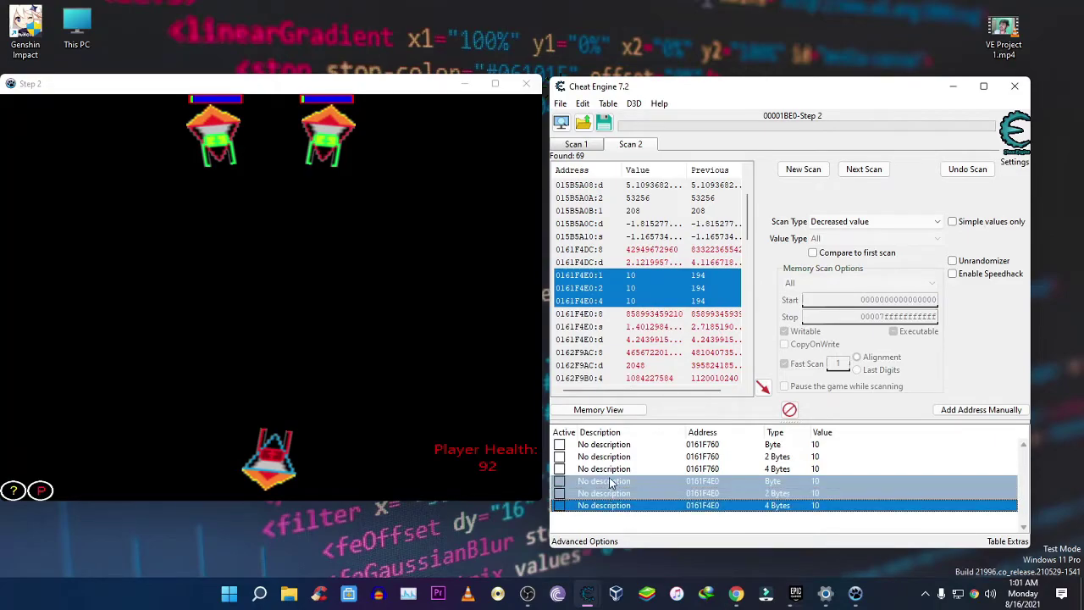
double_click(606, 482)
left_click(649, 327)
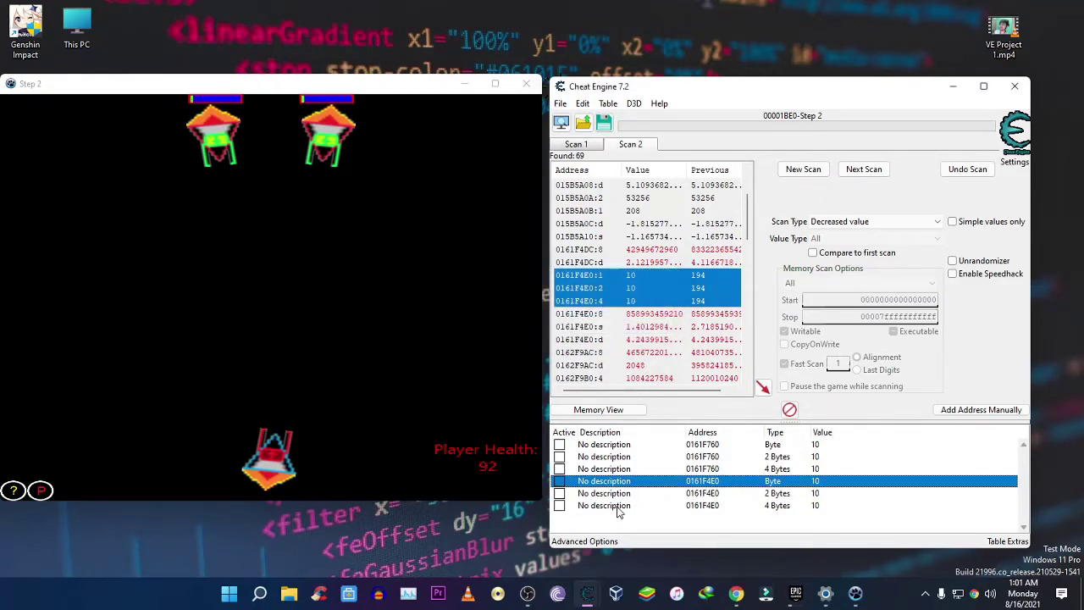
left_click(619, 501, "shift")
double_click(614, 499)
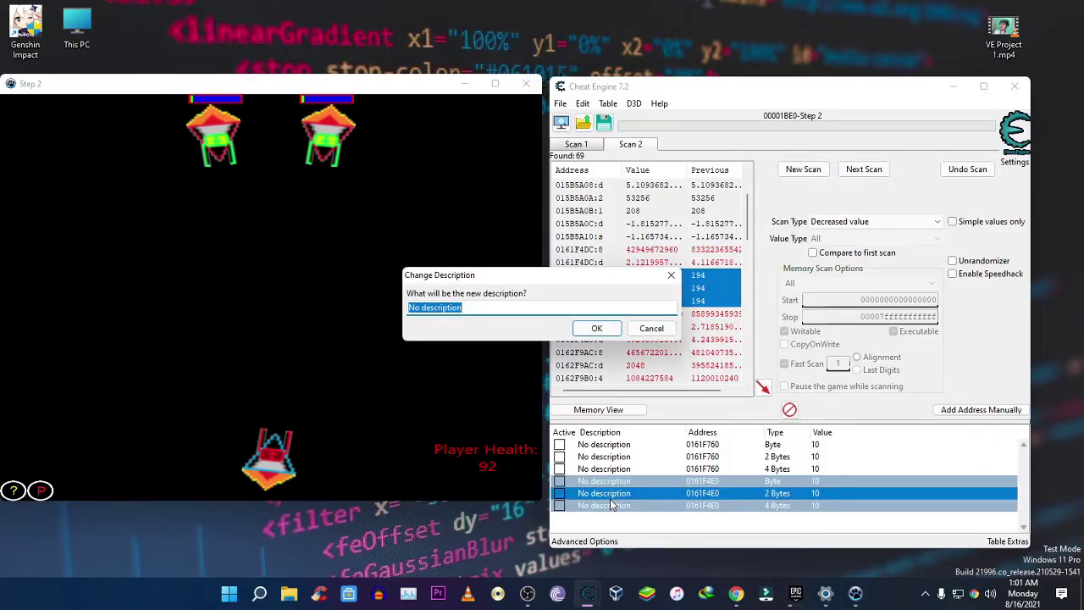
type("e2")
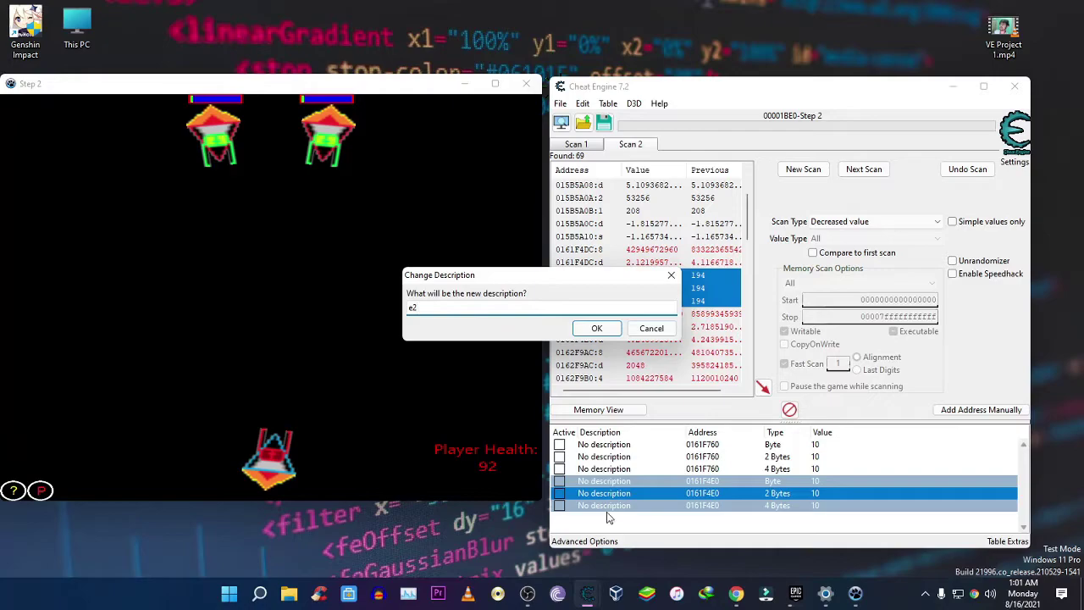
left_click(596, 329)
left_click(733, 513)
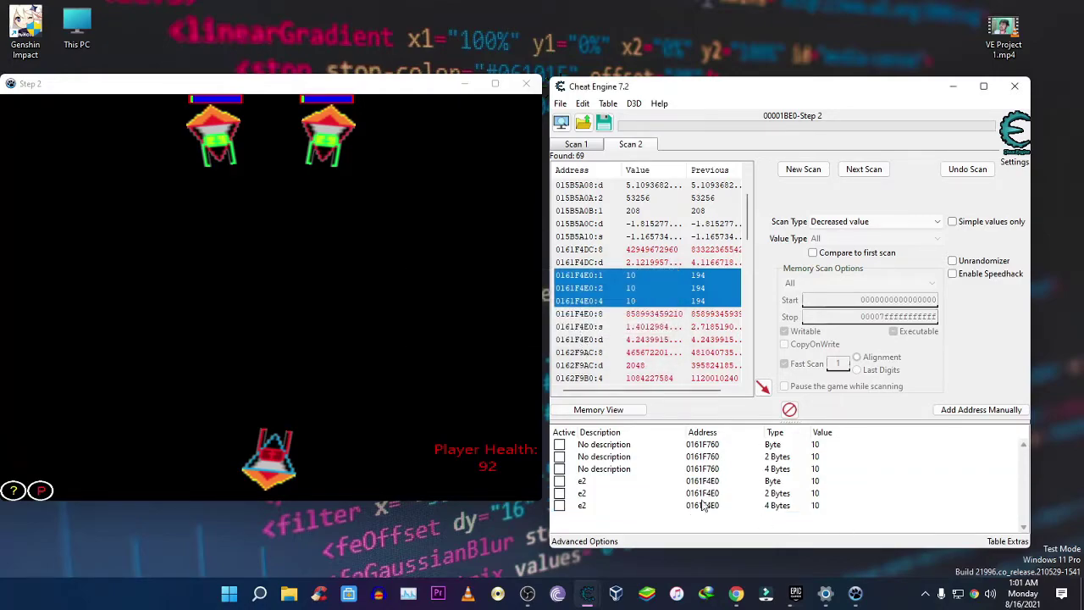
Change the description of the three 0161F760 entries to e1.
left_click_drag(615, 471, 603, 453)
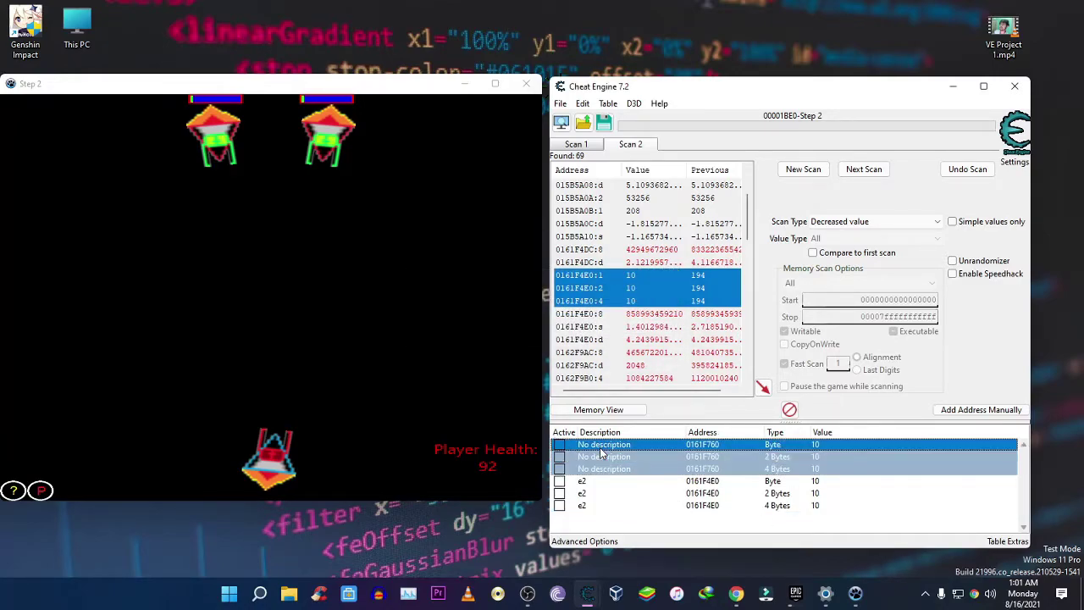
double_click(603, 451)
type("e")
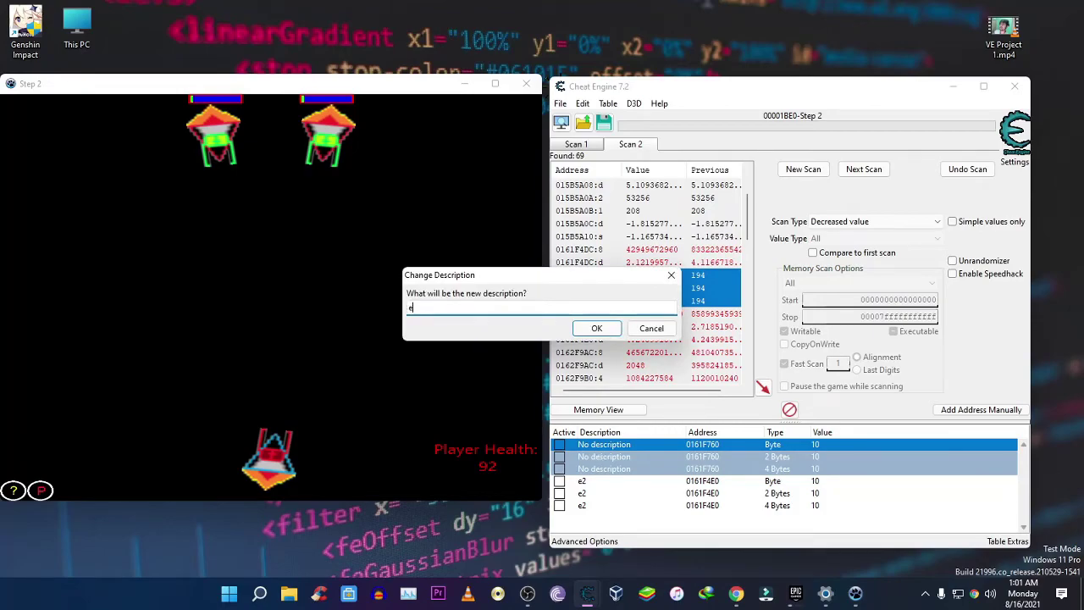
left_click(593, 328)
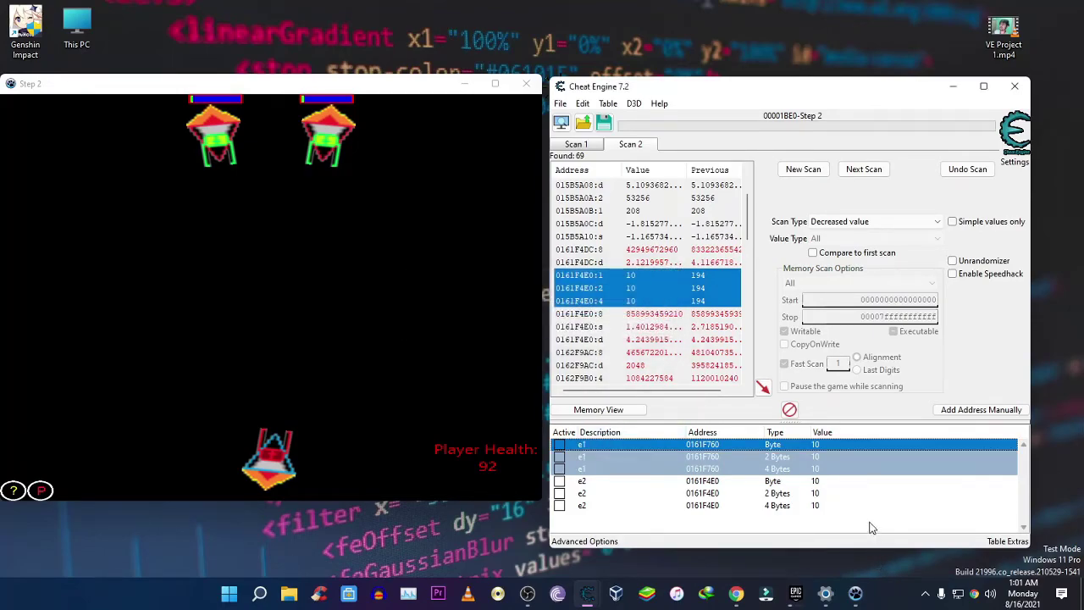
left_click(873, 528)
Fly the player's ship towards the two weakened enemies and fire at the left one, continuing against the right one.
left_click(400, 357)
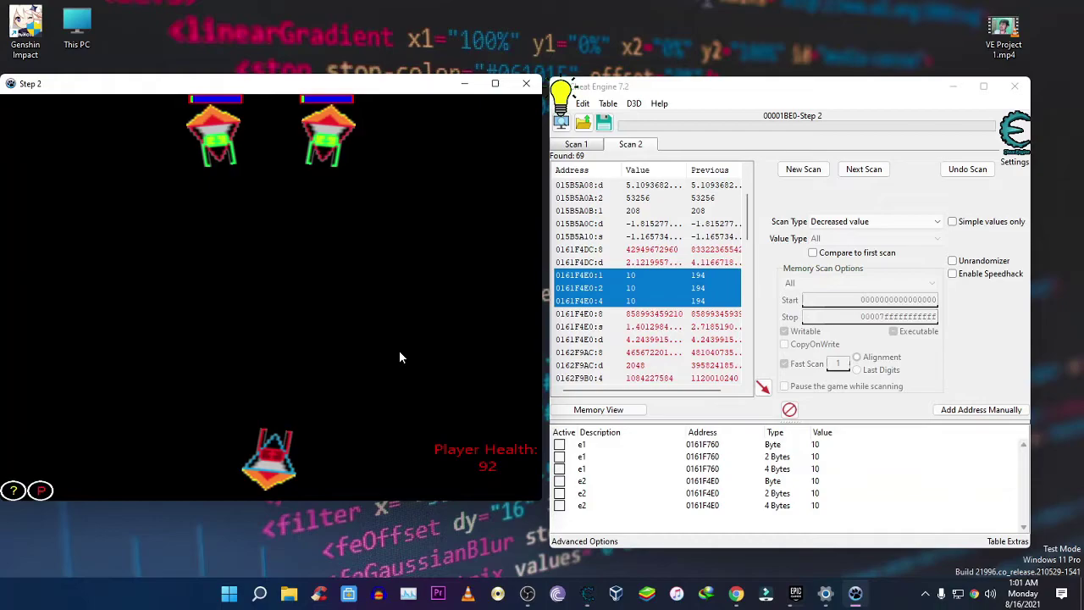
key("Right")
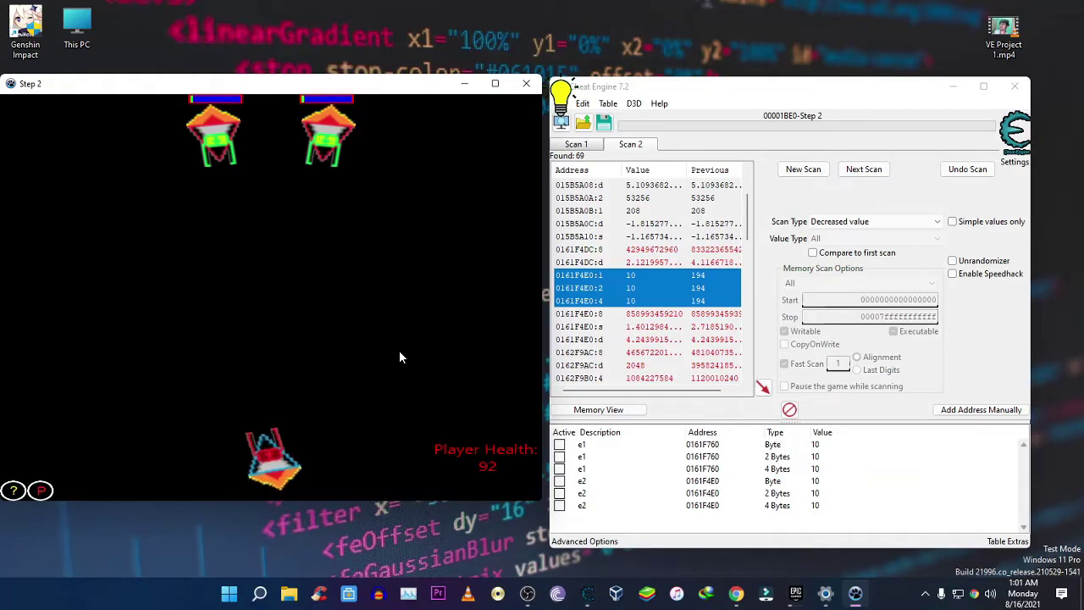
key("space")
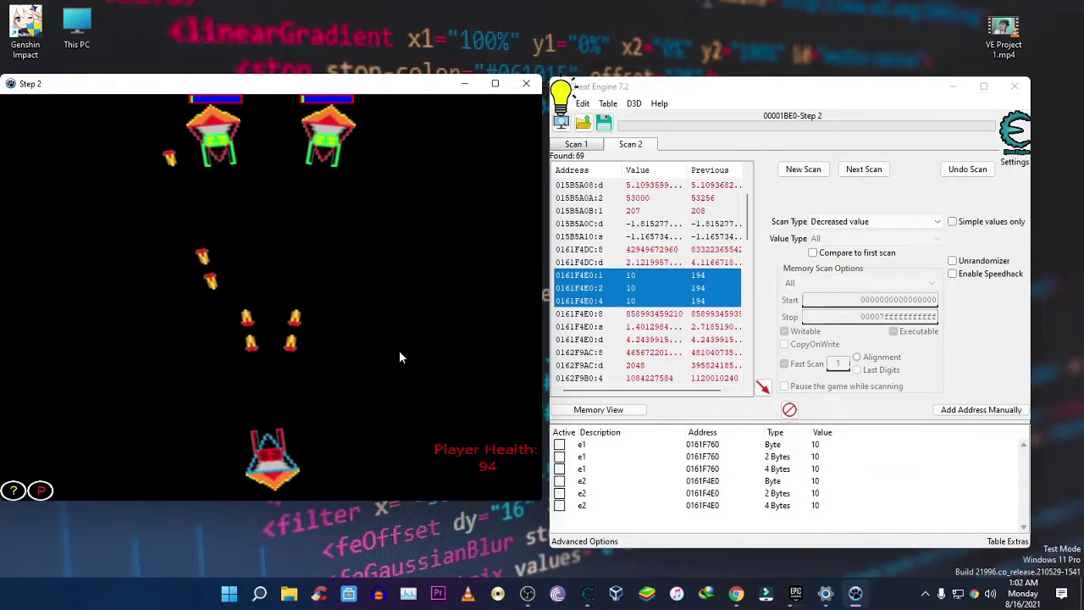
key("space")
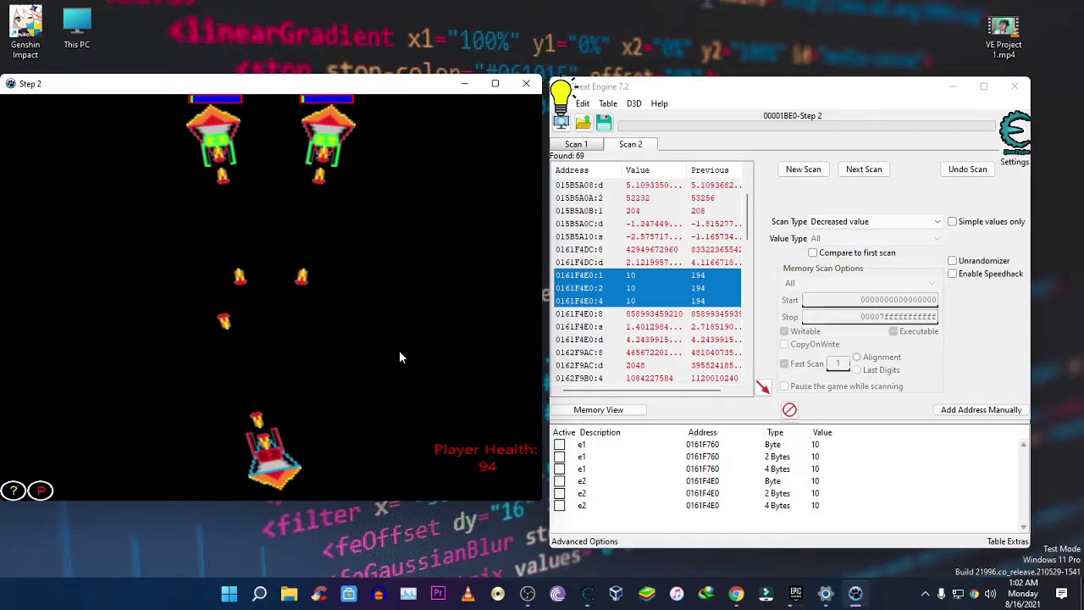
key("Up")
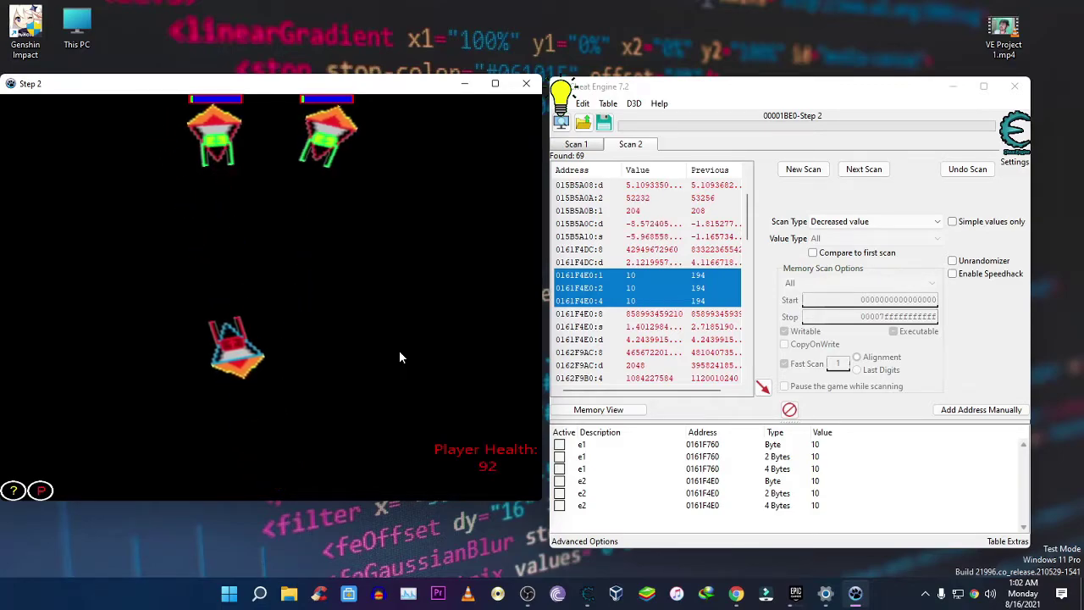
key("Up")
key("space")
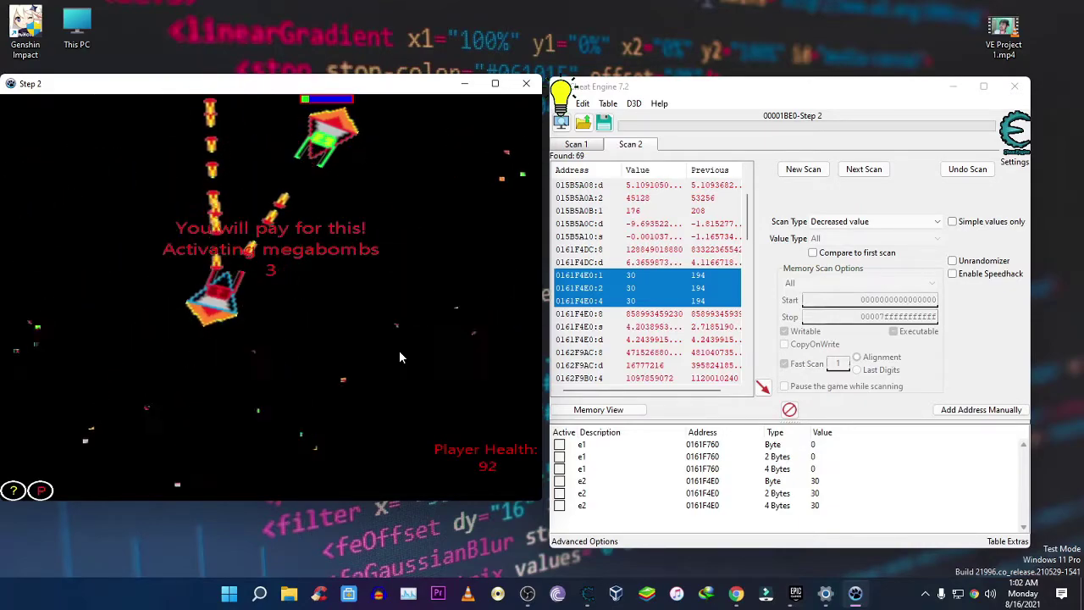
key("space")
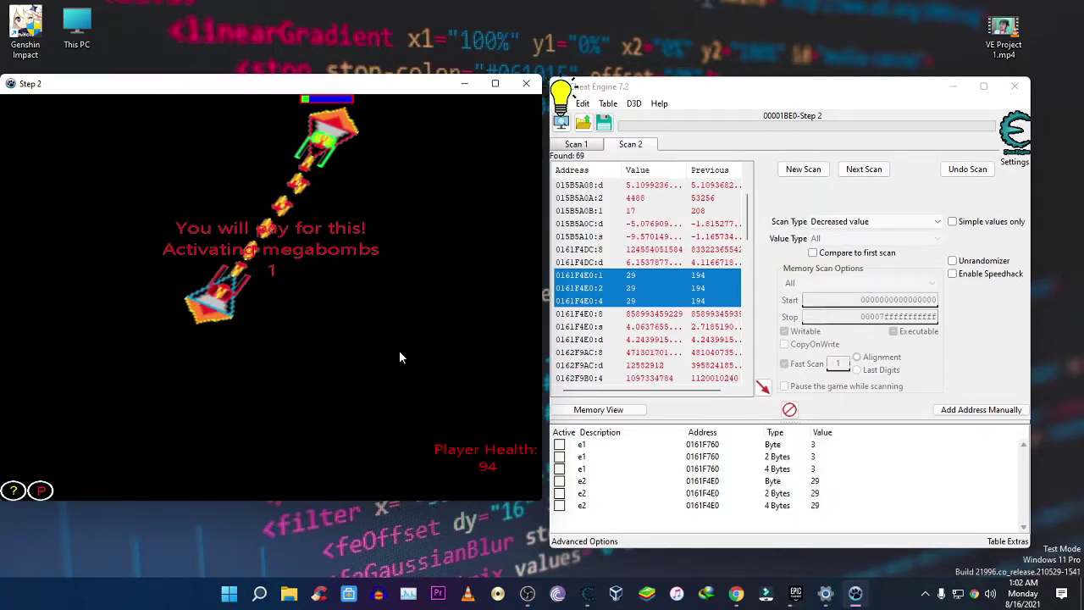
key("space")
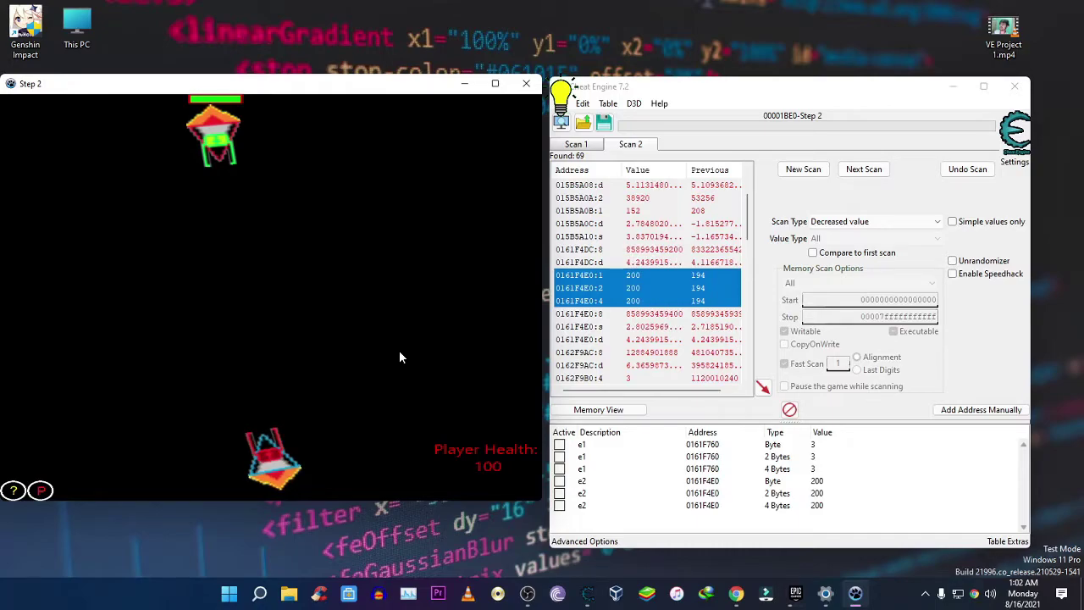
Turn the ship and fire test shots from its starting position near the bottom of the playfield.
key("space")
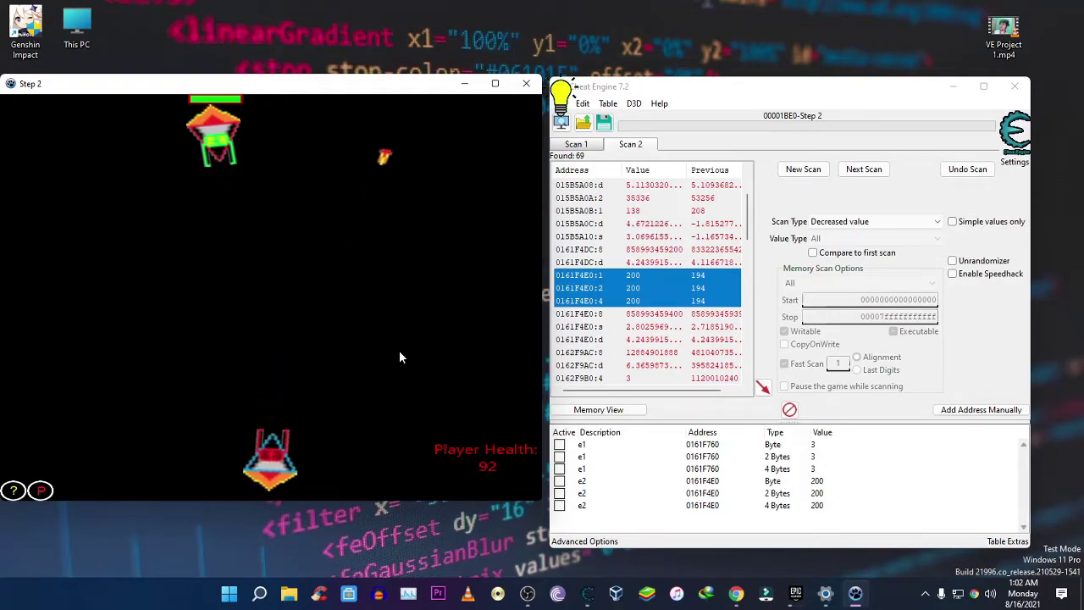
key("Right")
key("space")
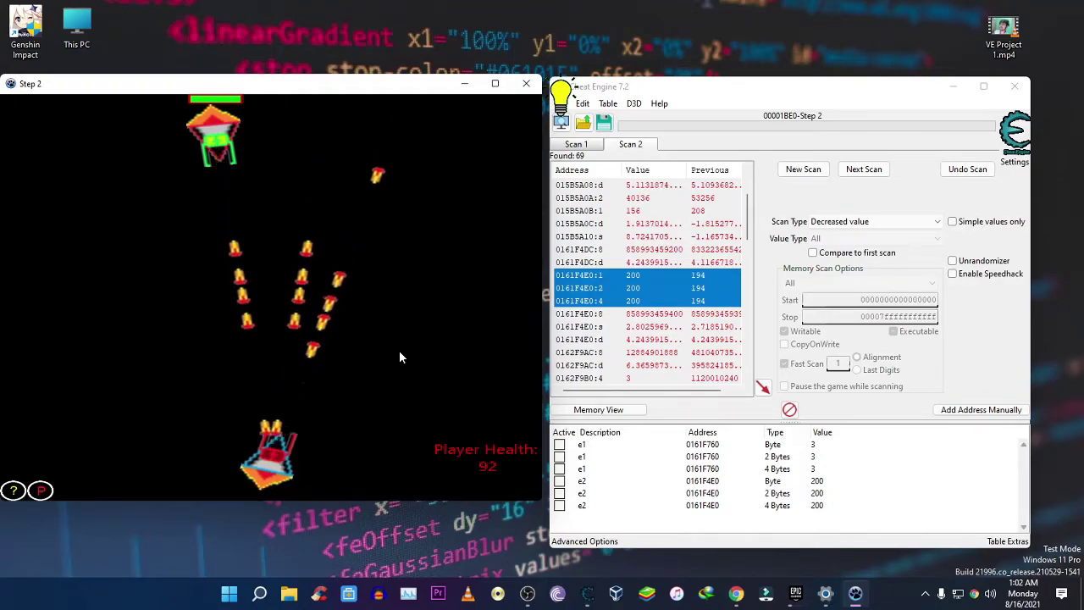
Set the values of the three e1 entries at 0161F760 to 200.
left_click_drag(812, 470, 814, 446)
double_click(813, 447)
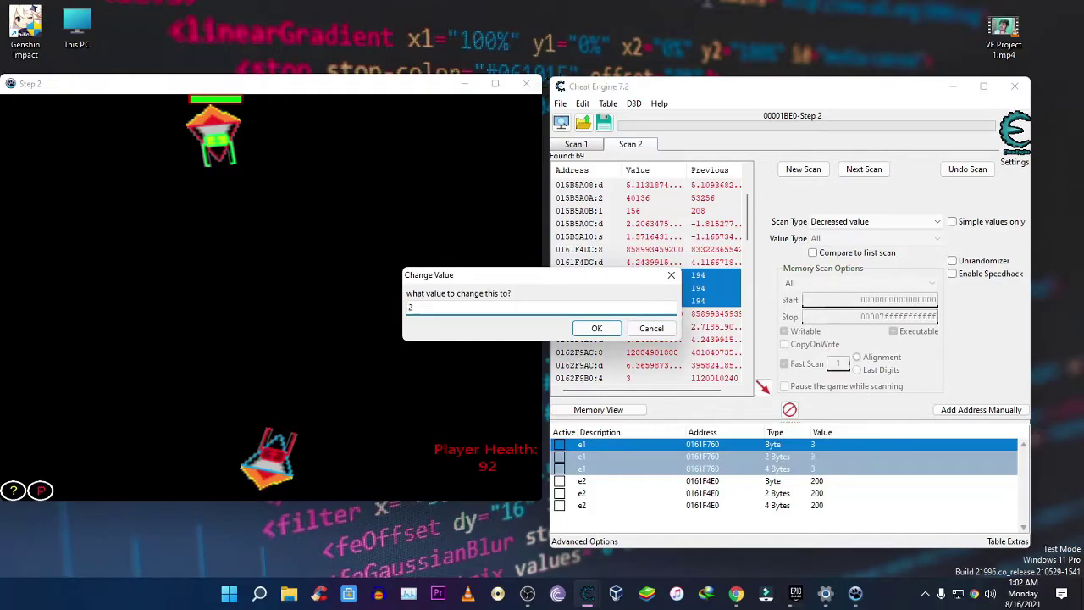
type("200")
left_click(597, 329)
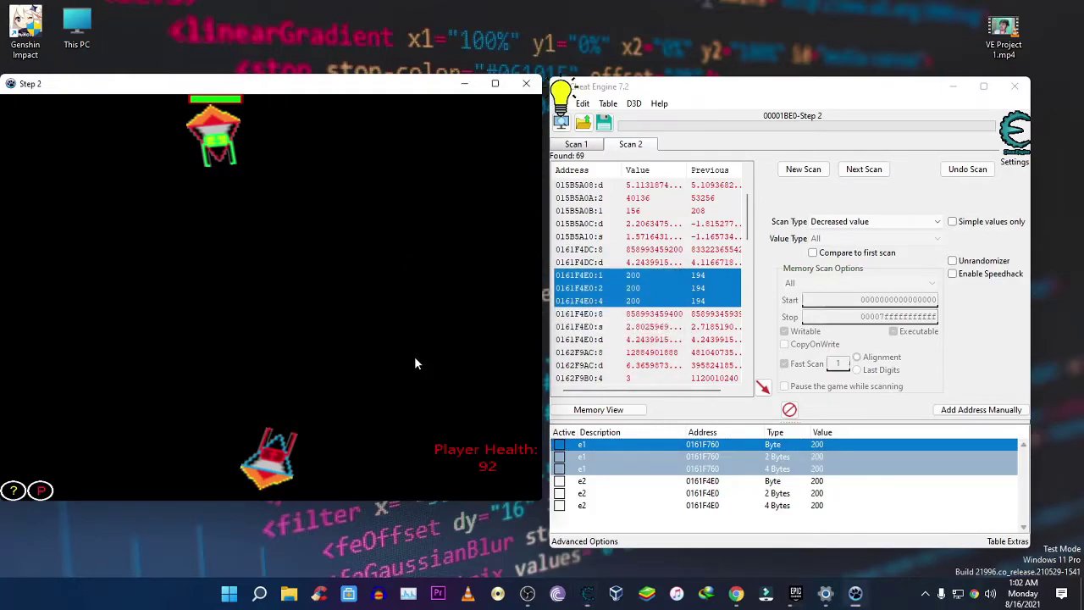
Fly the ship up close to the one remaining enemy and fire at it.
key("Up")
key("Up")
key("space")
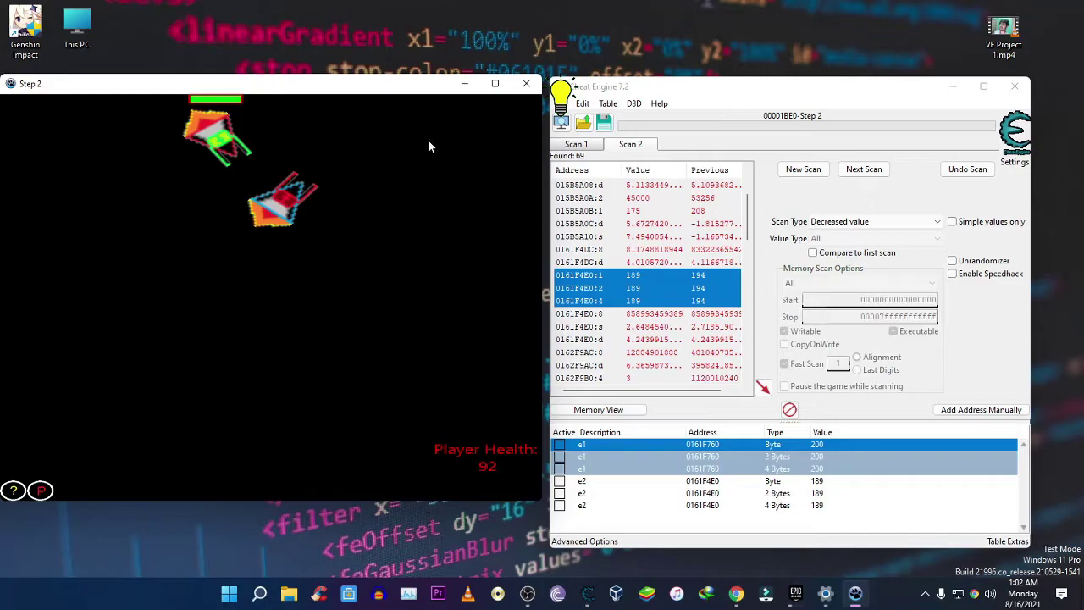
Close the Step 2 game window and launch the tutorial game again.
left_click_drag(370, 88, 446, 89)
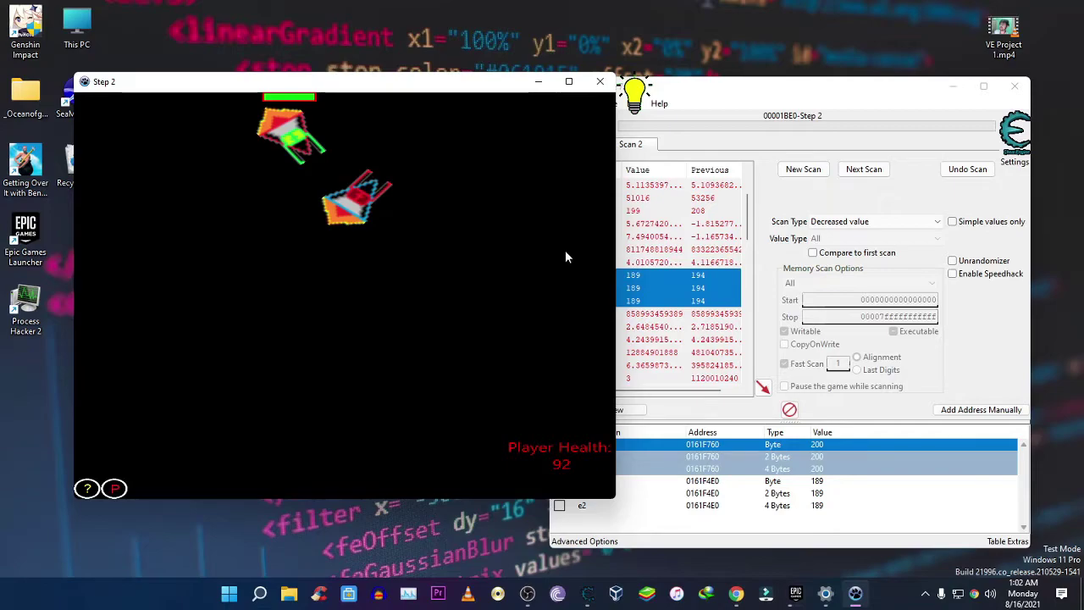
left_click(600, 82)
left_click(659, 103)
left_click(722, 178)
Destroy the Level 2 target to enter Step 2 and place the game window beside the scanner.
key("space")
key("space")
key("space")
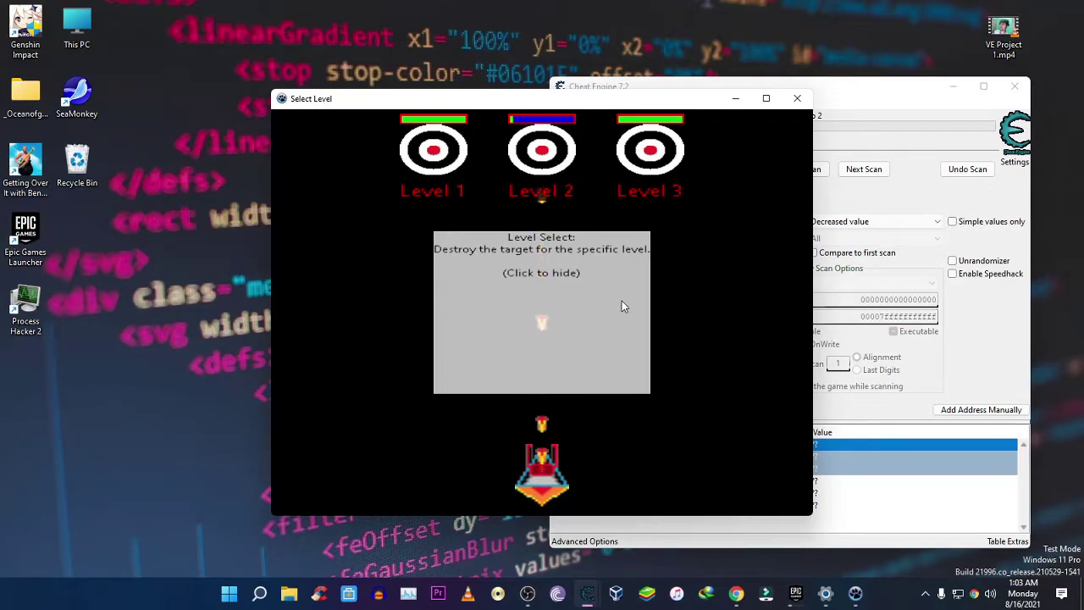
key("space")
left_click_drag(593, 98, 268, 101)
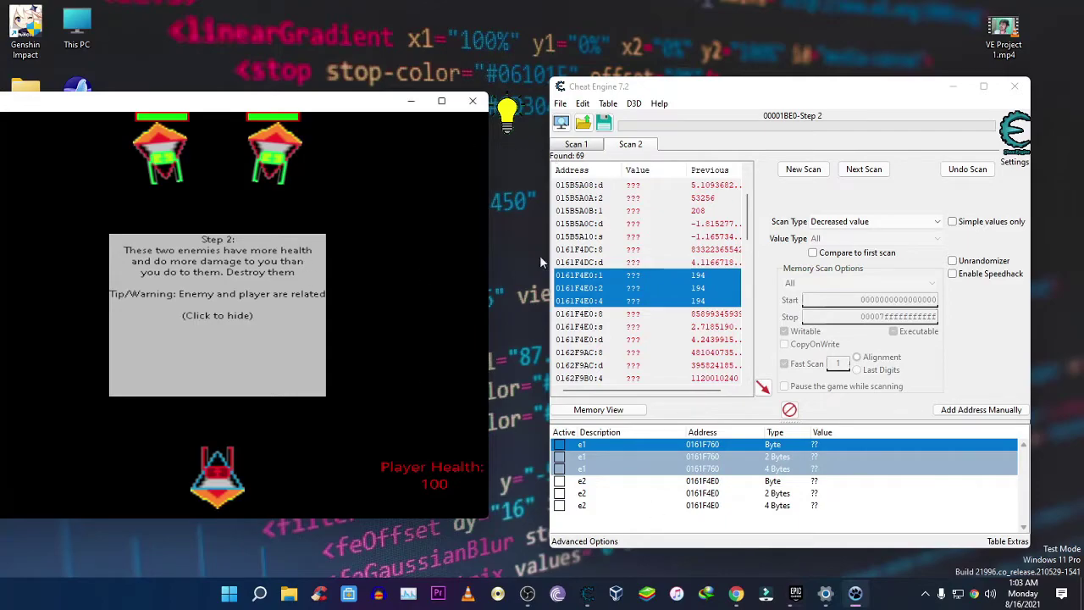
Reset Scan 2 and set it up for the exact value 100, keeping all value types.
left_click(724, 377)
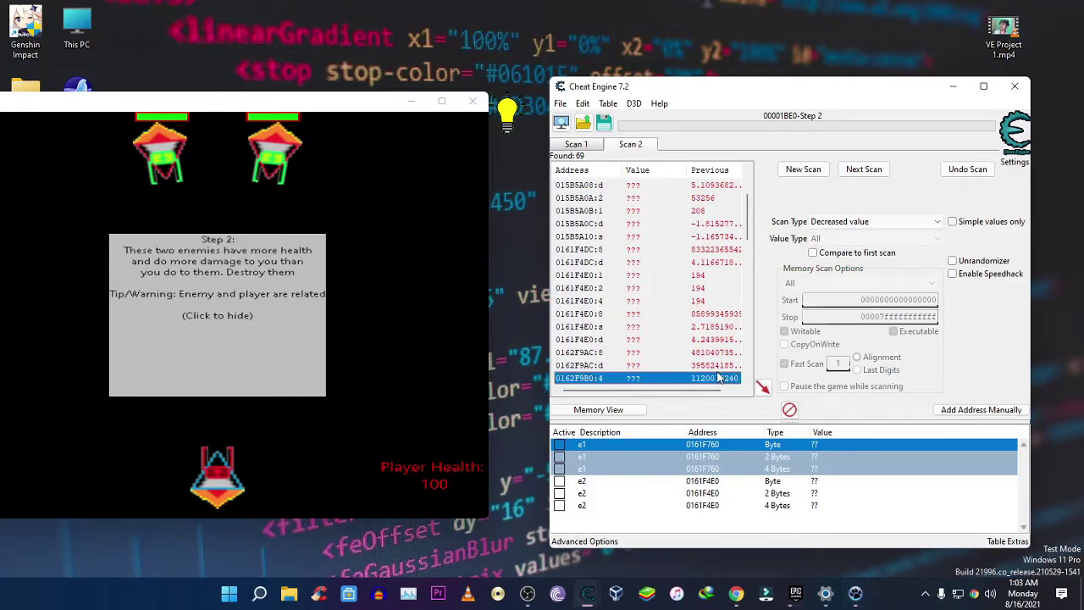
key("ctrl+a")
left_click(859, 222)
left_click(859, 222)
left_click(856, 223)
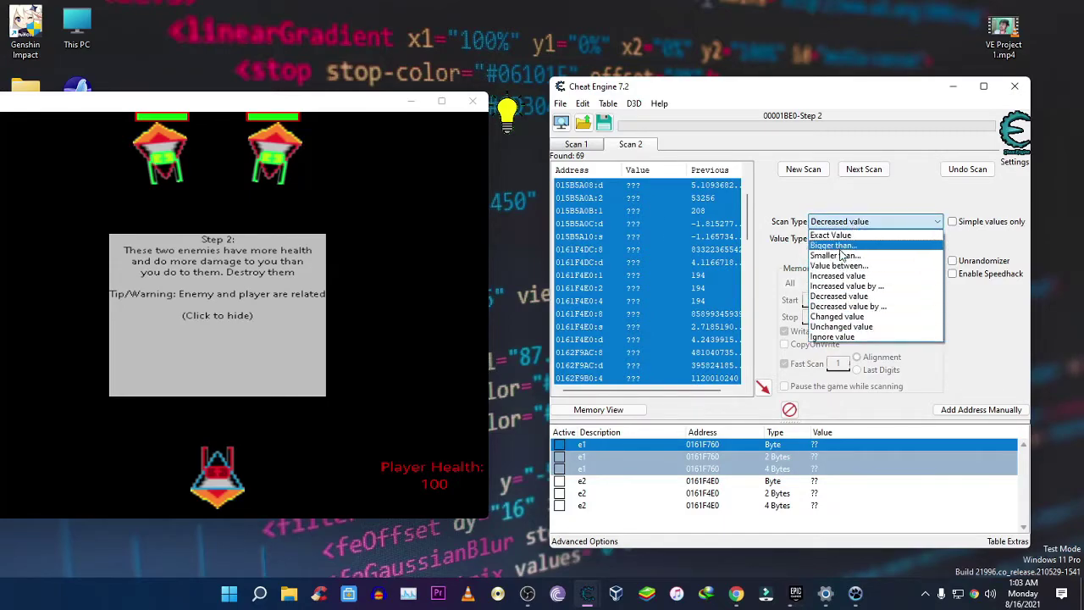
left_click(840, 235)
left_click(826, 202)
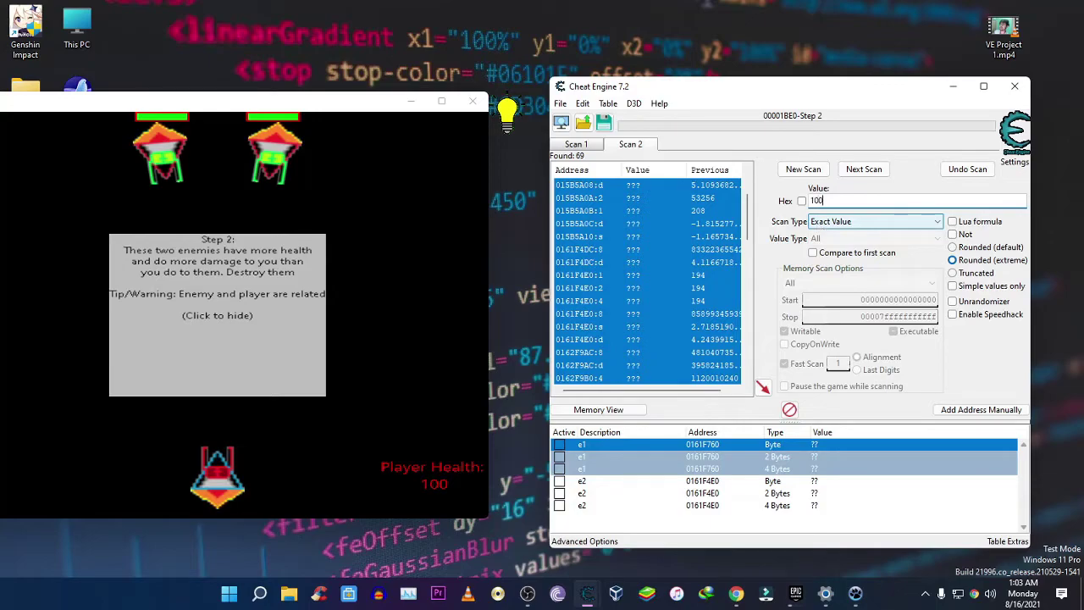
left_click(781, 168)
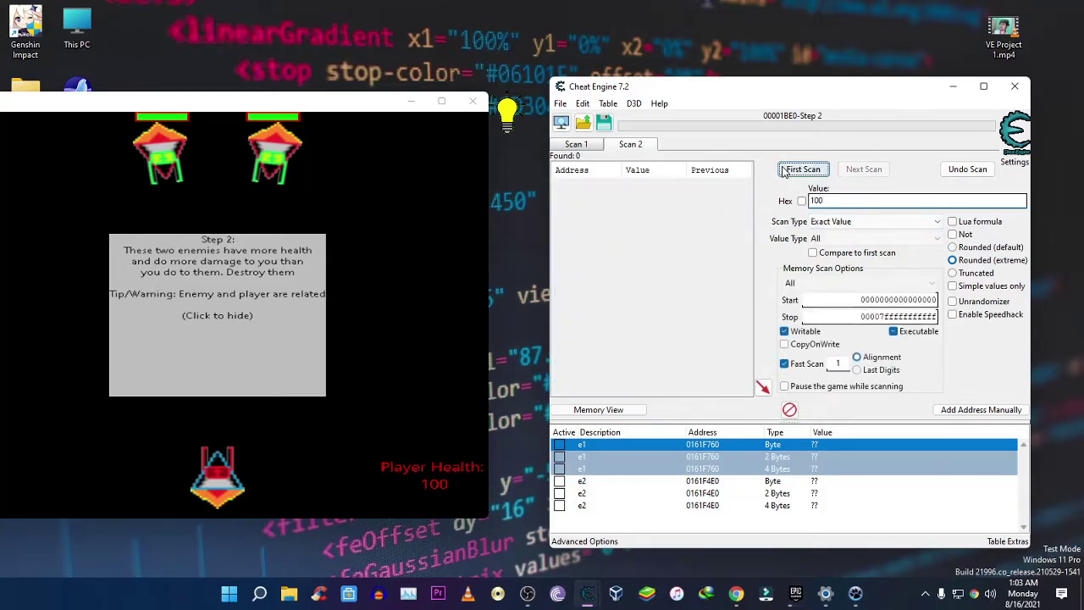
Attach the scanner to the relaunched Step 2 process without keeping the address list, and run a first scan for 100.
left_click(626, 295)
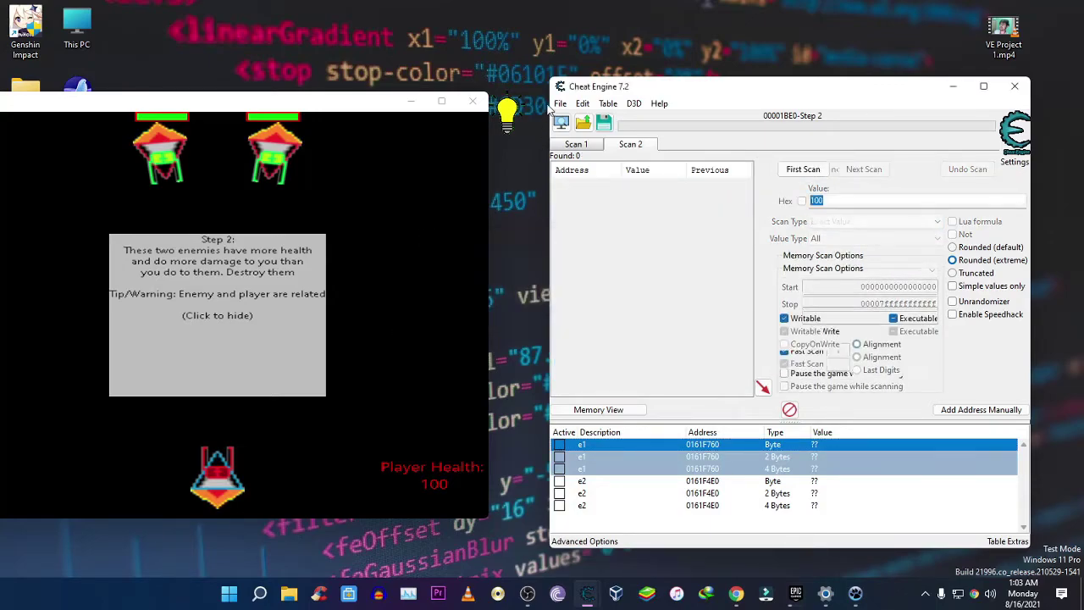
left_click(561, 122)
left_click(791, 417)
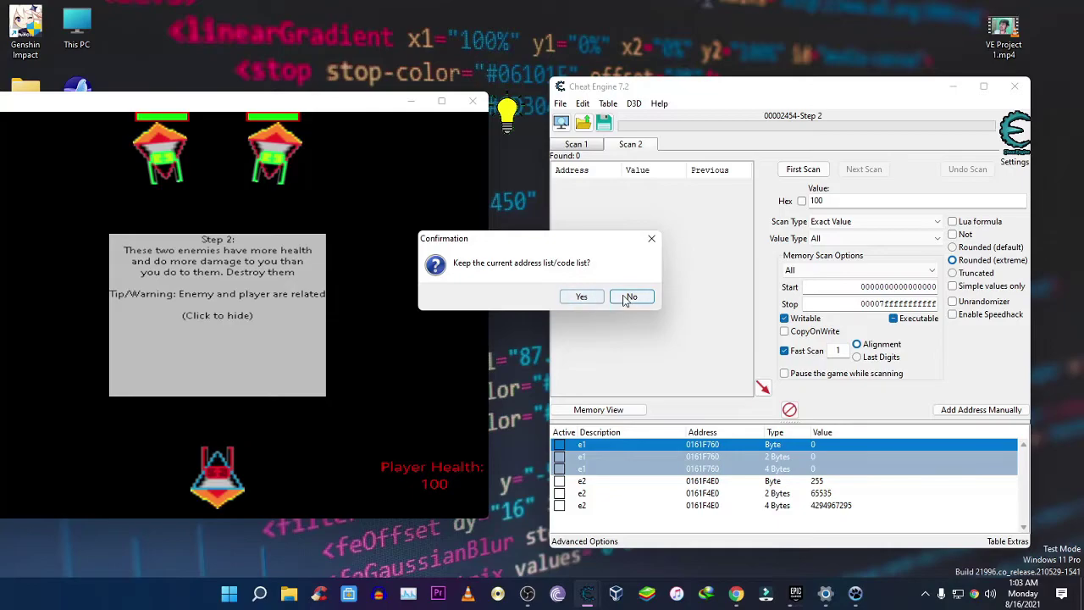
left_click(631, 296)
left_click(802, 168)
Fire in the game until the player loses health, and narrow the scan to the exact value 96.
left_click(354, 258)
key("Left")
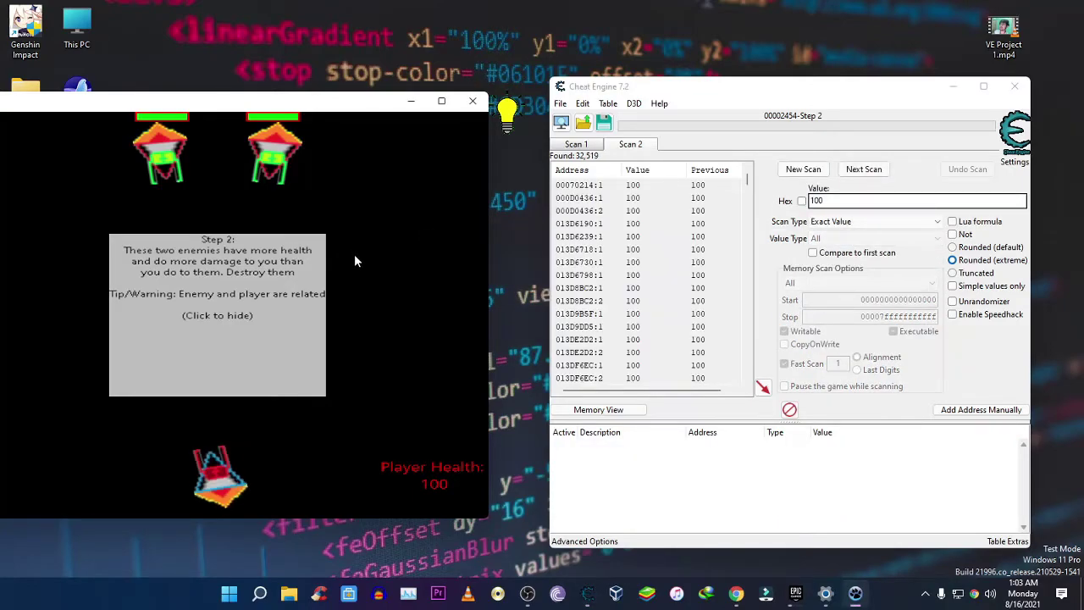
key("space")
key("Right")
key("space")
left_click(920, 246)
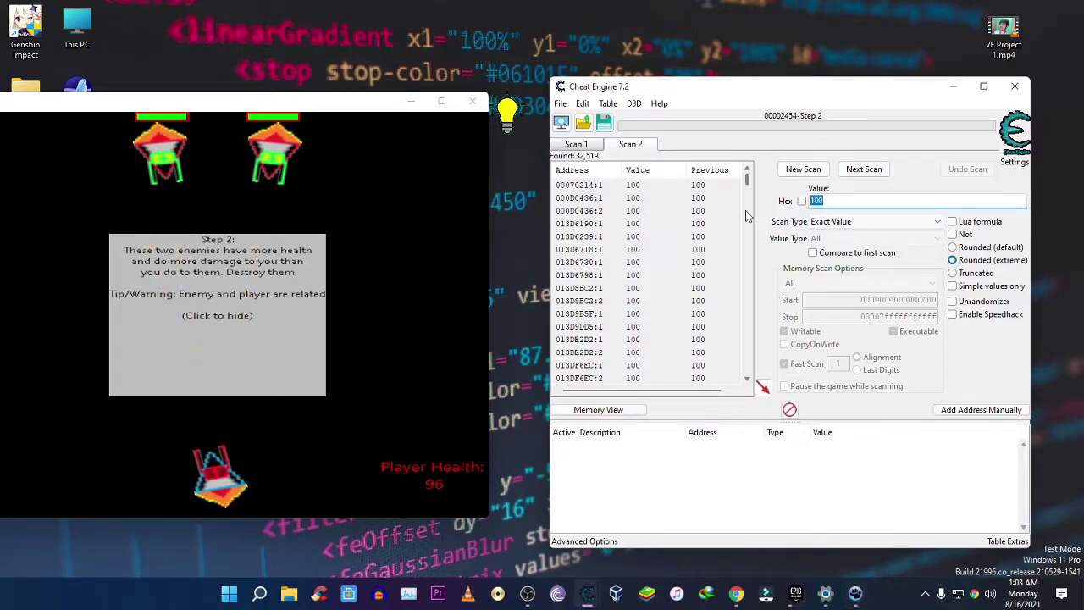
type("96")
left_click(858, 172)
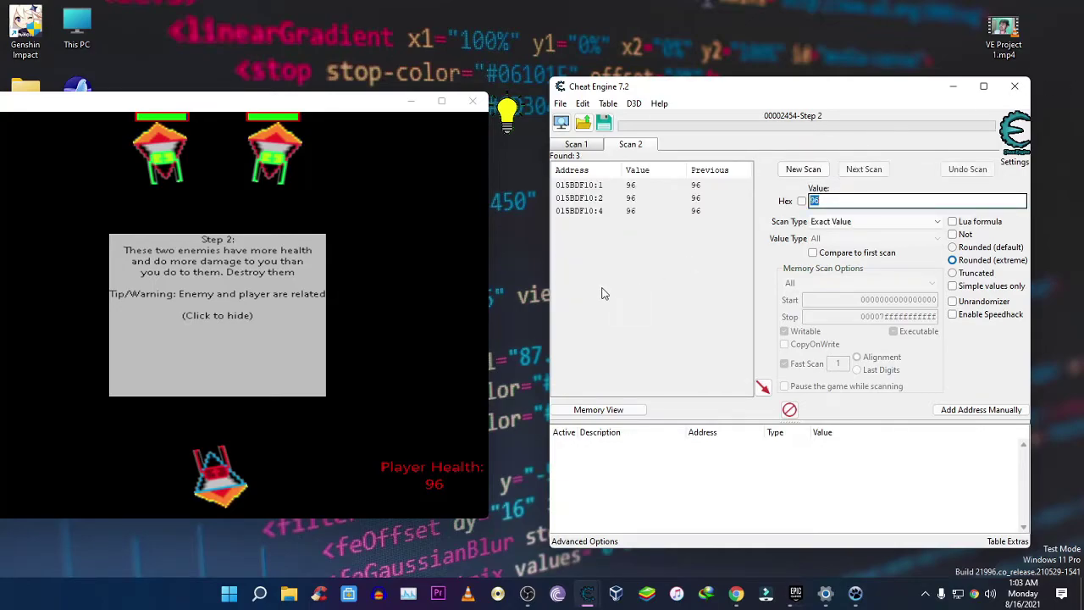
Add all three found addresses to the address list and set their values to 1000.
left_click(762, 388)
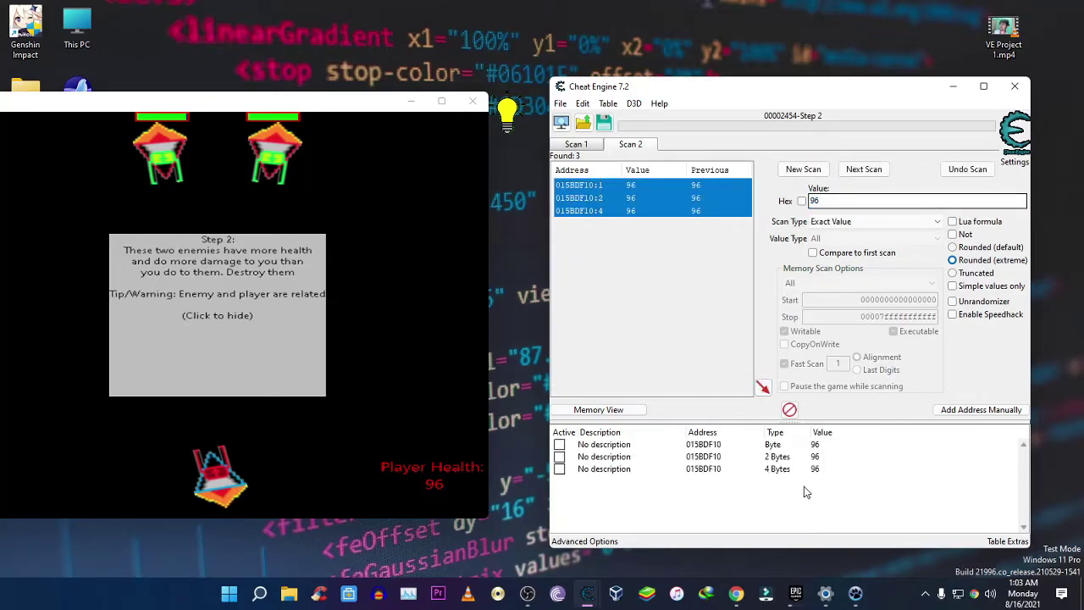
left_click(807, 458)
key("ctrl+a")
double_click(816, 458)
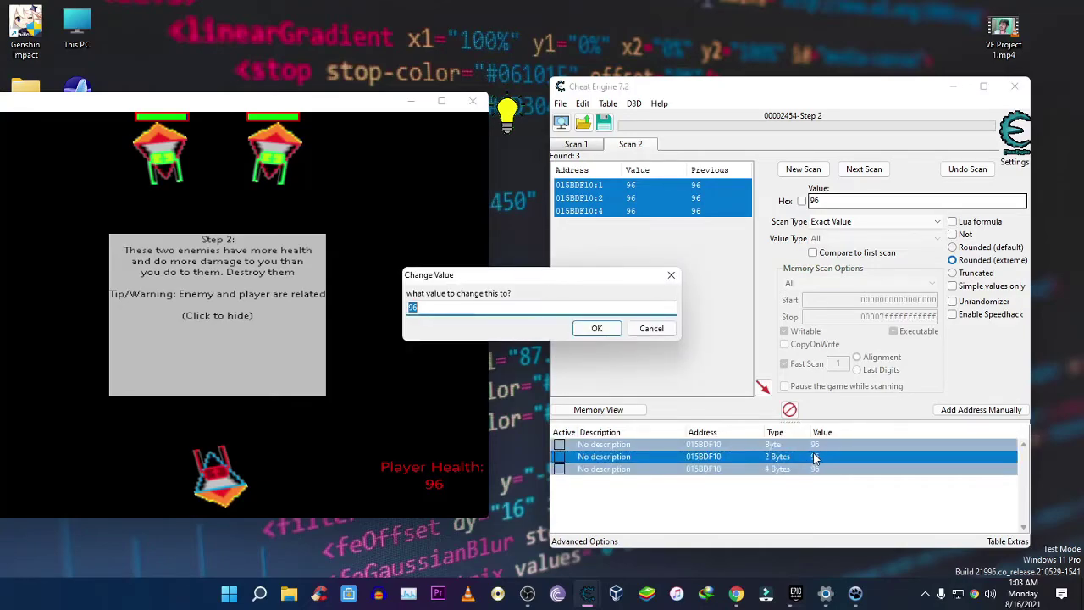
type("1000")
left_click(596, 328)
Freeze the Byte, 2 Bytes and 4 Bytes player health entries in the address list.
left_click(559, 468)
left_click(559, 457)
left_click(559, 445)
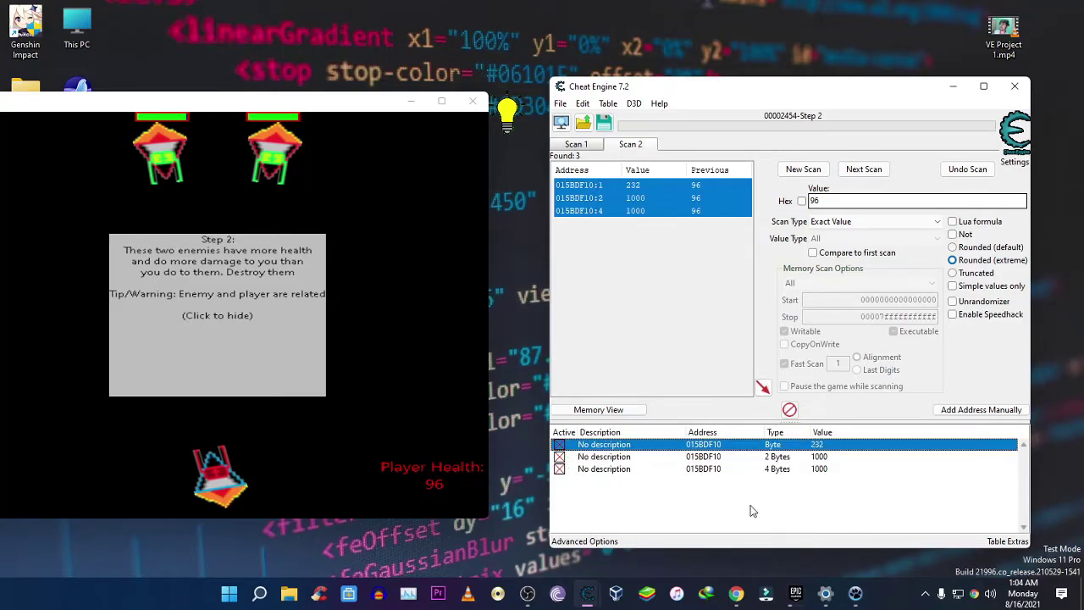
left_click(796, 503)
Fire at the enemies in the game to test the frozen player health.
left_click(415, 396)
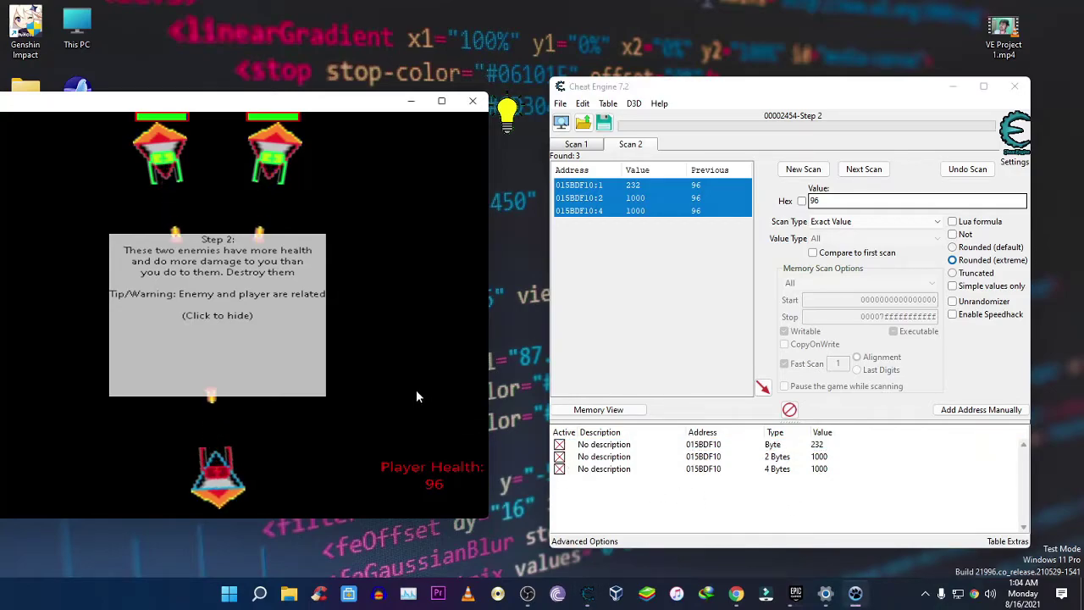
key("space")
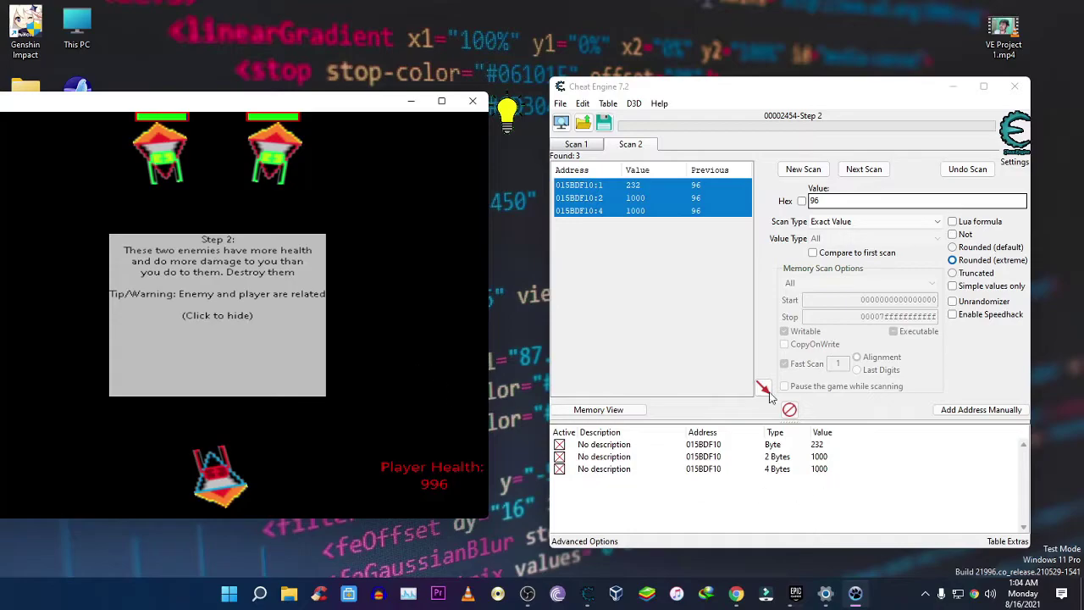
key("Right")
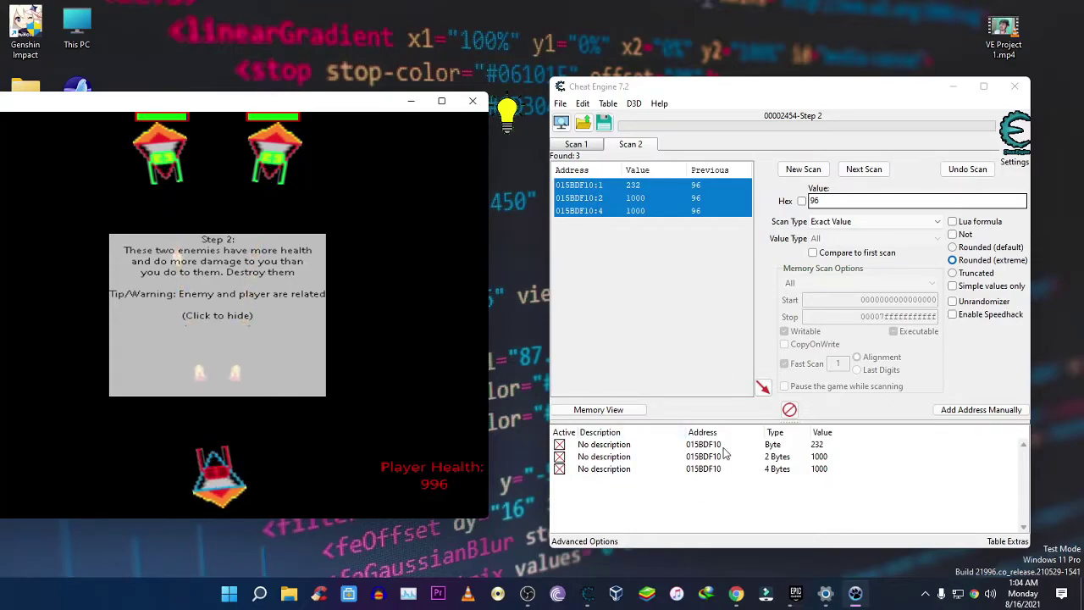
Add a third scan tab beside Scan 1 and Scan 2.
left_click(596, 146)
left_click(629, 146)
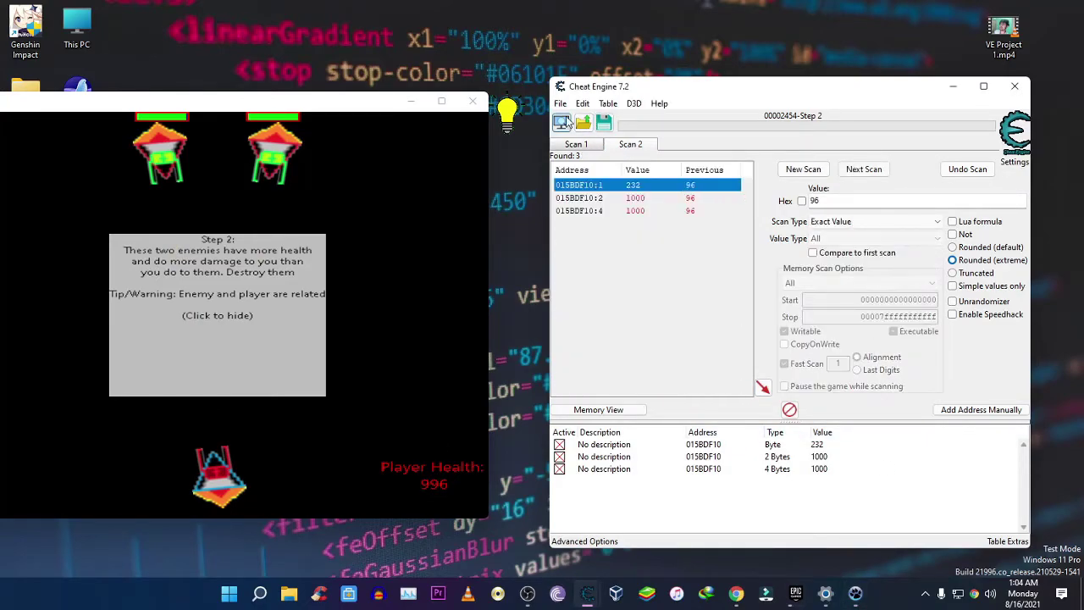
left_click(560, 103)
left_click(561, 103)
left_click(560, 103)
left_click(593, 119)
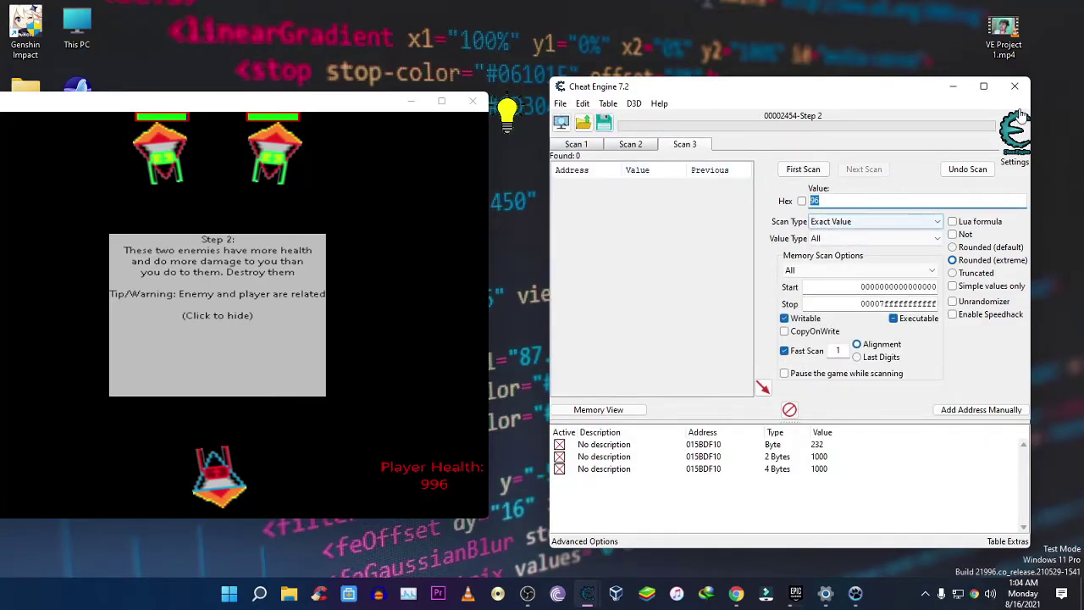
Minimize the current scanner and attach a second Cheat Engine window to the Step 2 process, placing it beside the game.
left_click(953, 87)
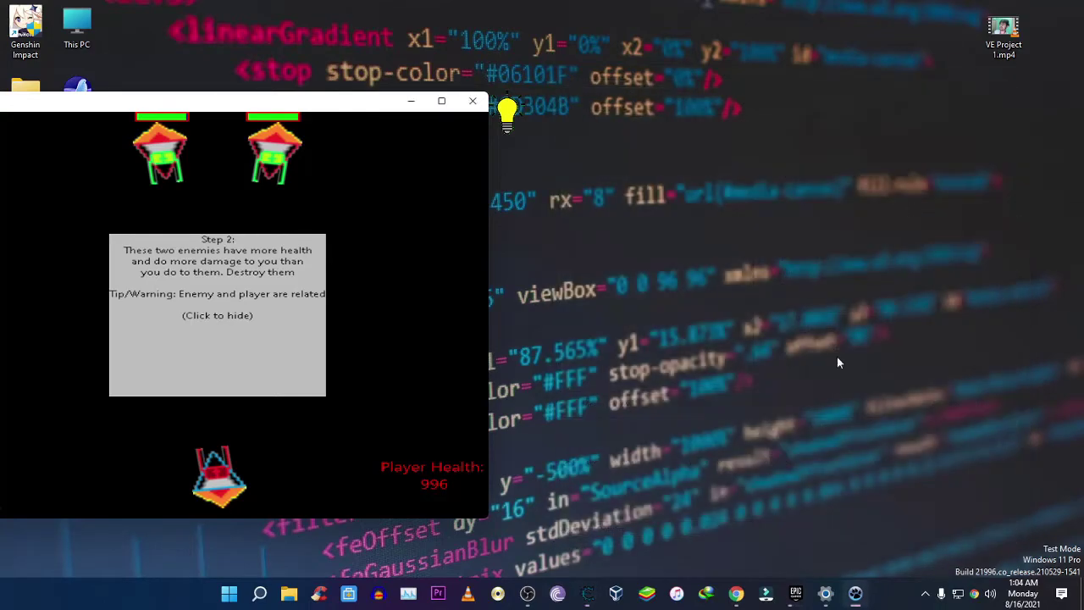
right_click(599, 594)
left_click(593, 522)
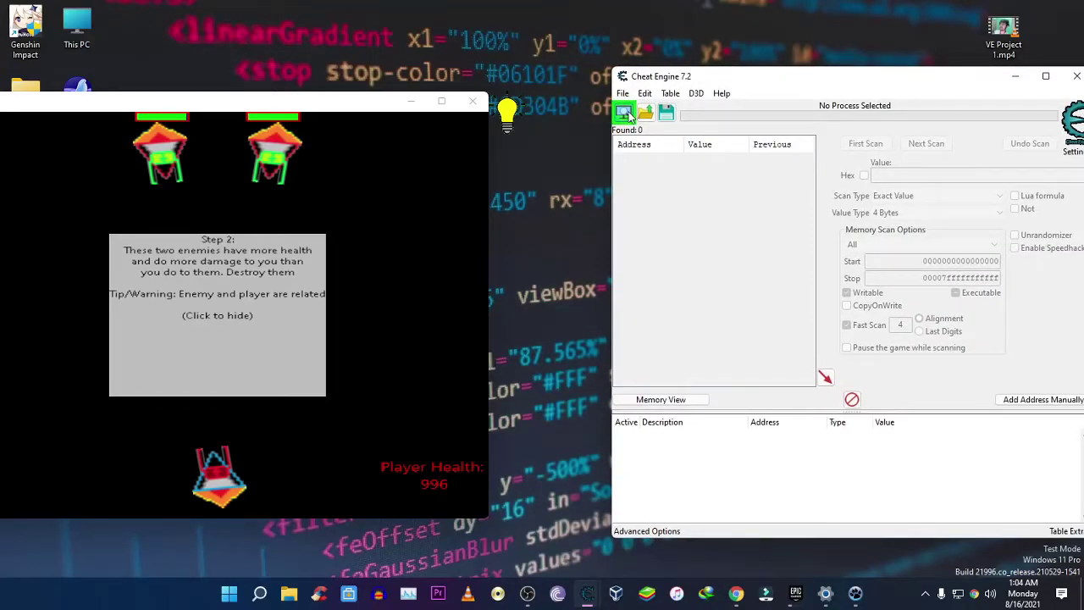
left_click(624, 113)
left_click(767, 346)
left_click(772, 417)
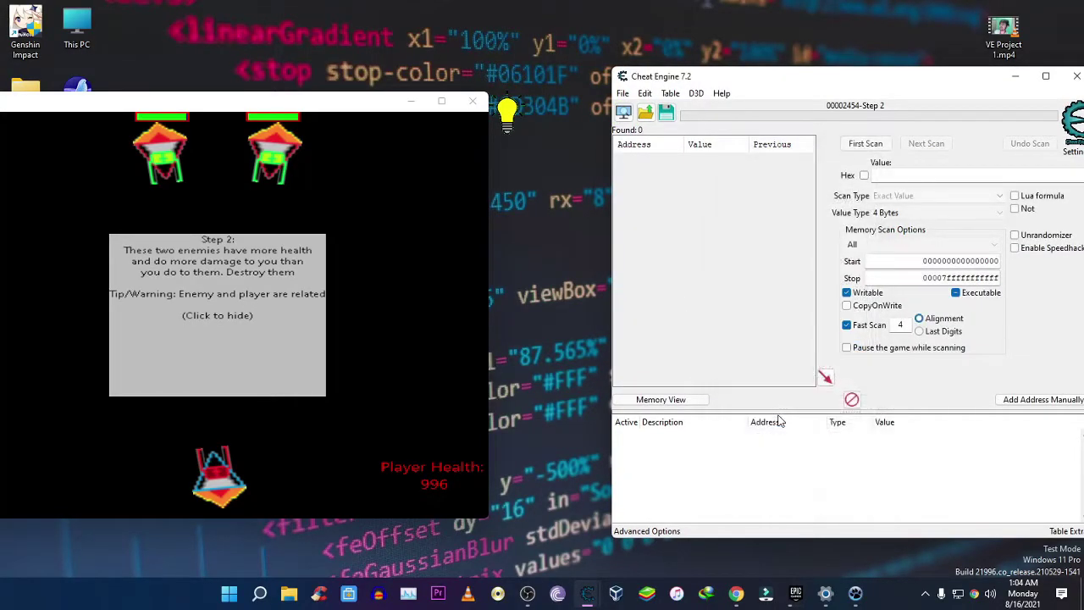
left_click_drag(922, 85, 835, 79)
Run a first scan for an unknown initial value with the value type set to All.
left_click(839, 192)
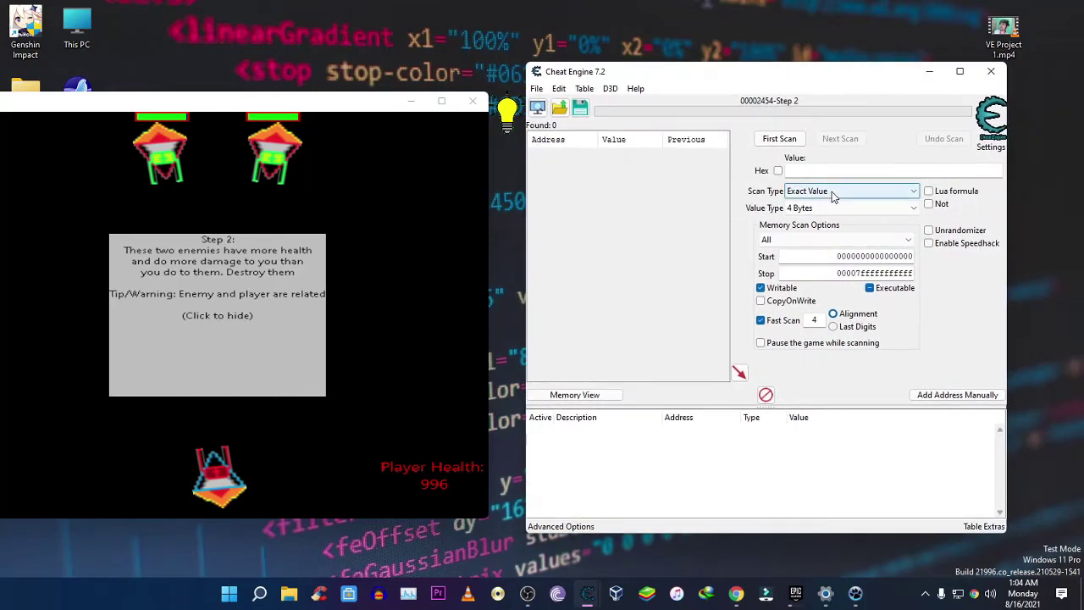
left_click(826, 245)
left_click(838, 208)
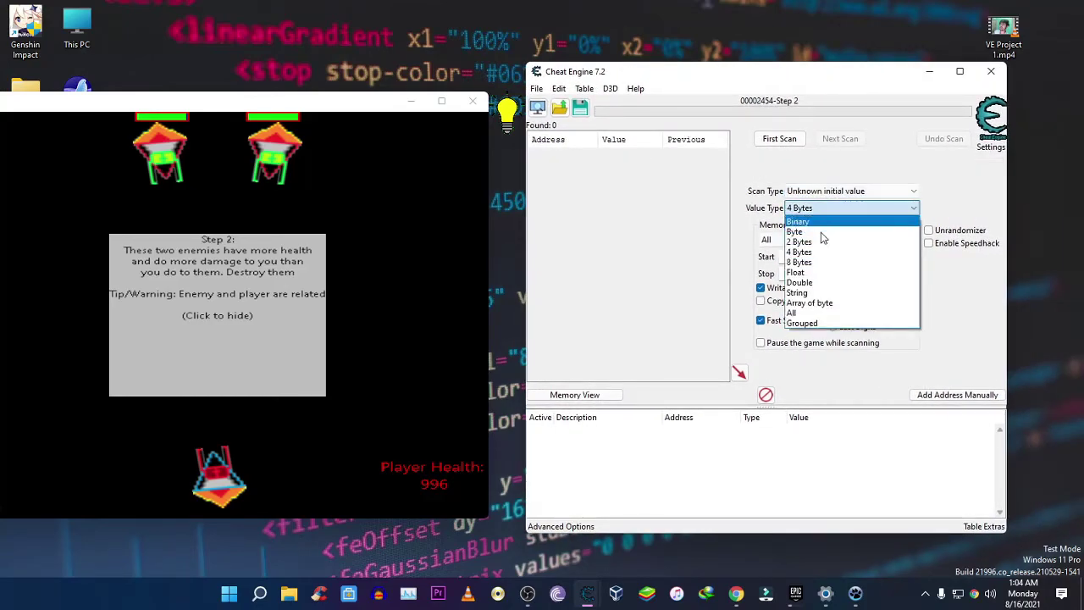
left_click(812, 313)
left_click(805, 192)
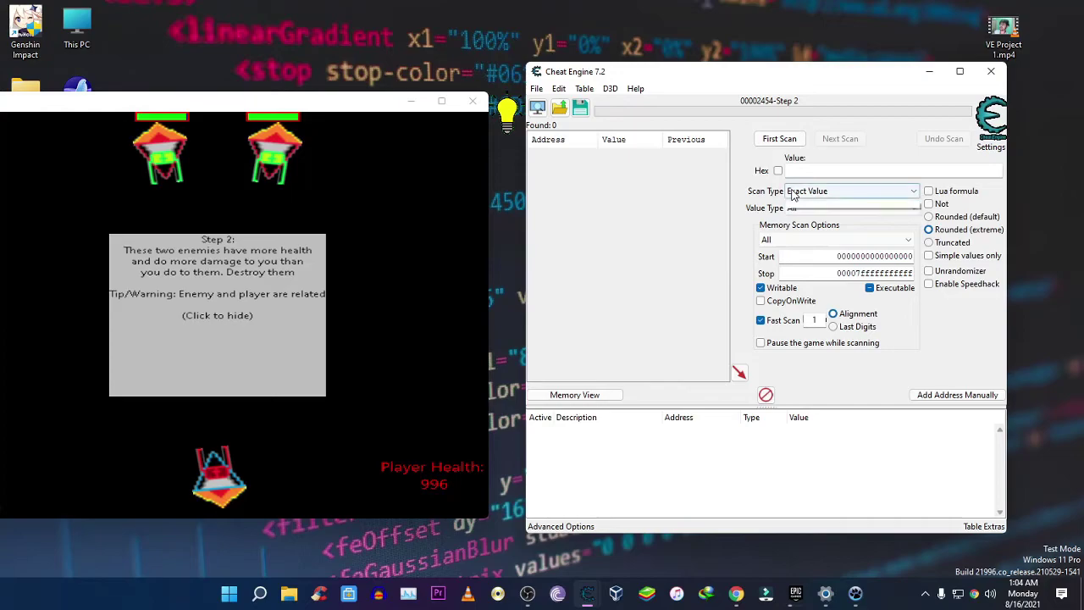
left_click(802, 245)
left_click(400, 226)
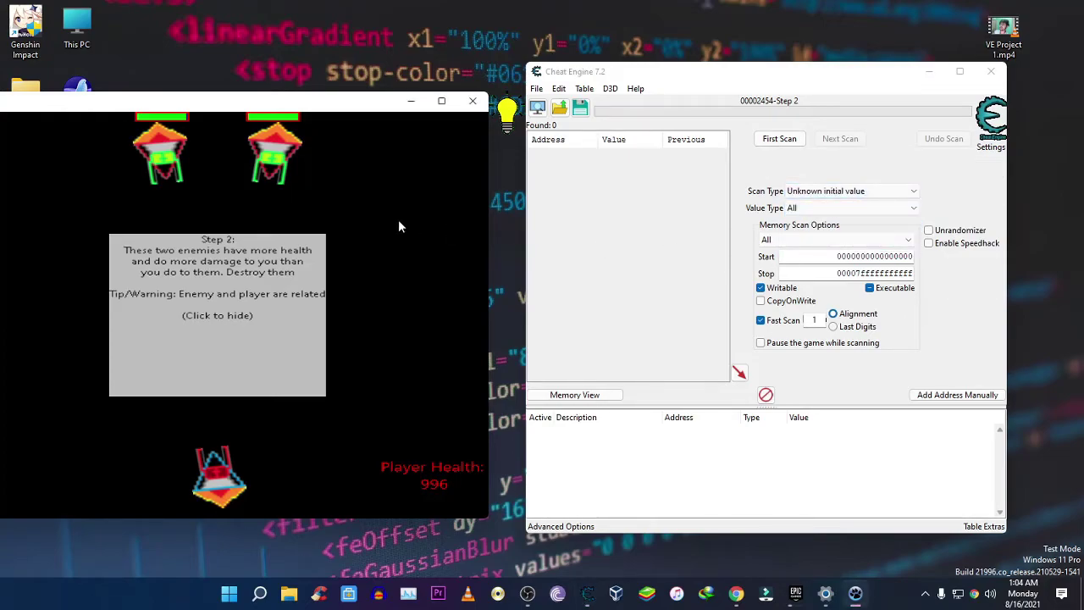
left_click(779, 138)
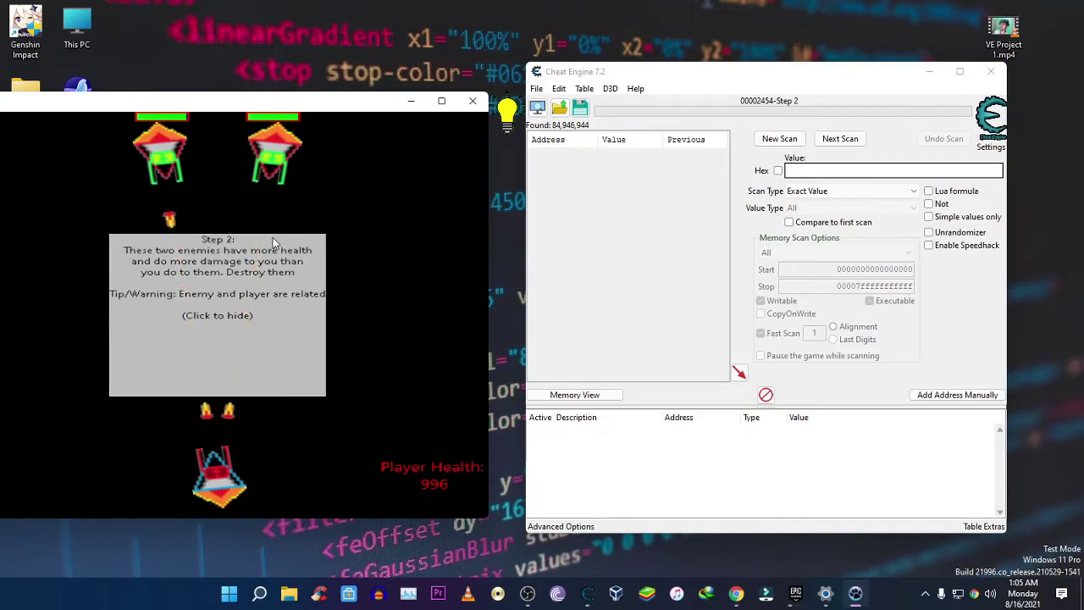
Shoot at the enemies between scans and narrow the results repeatedly with the Decreased value scan type.
left_click(847, 191)
left_click(820, 266)
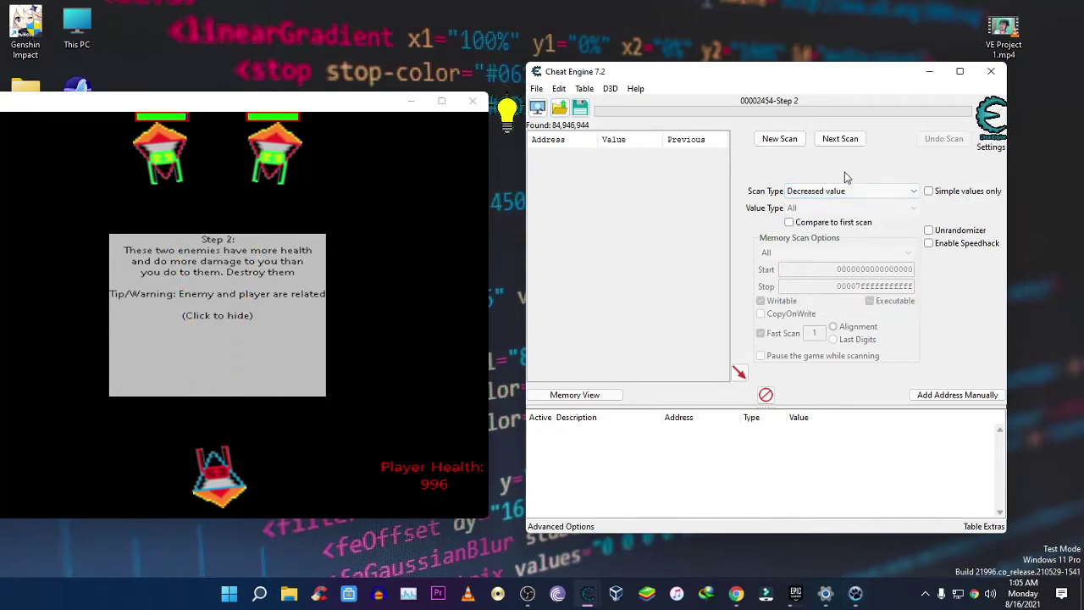
left_click(846, 146)
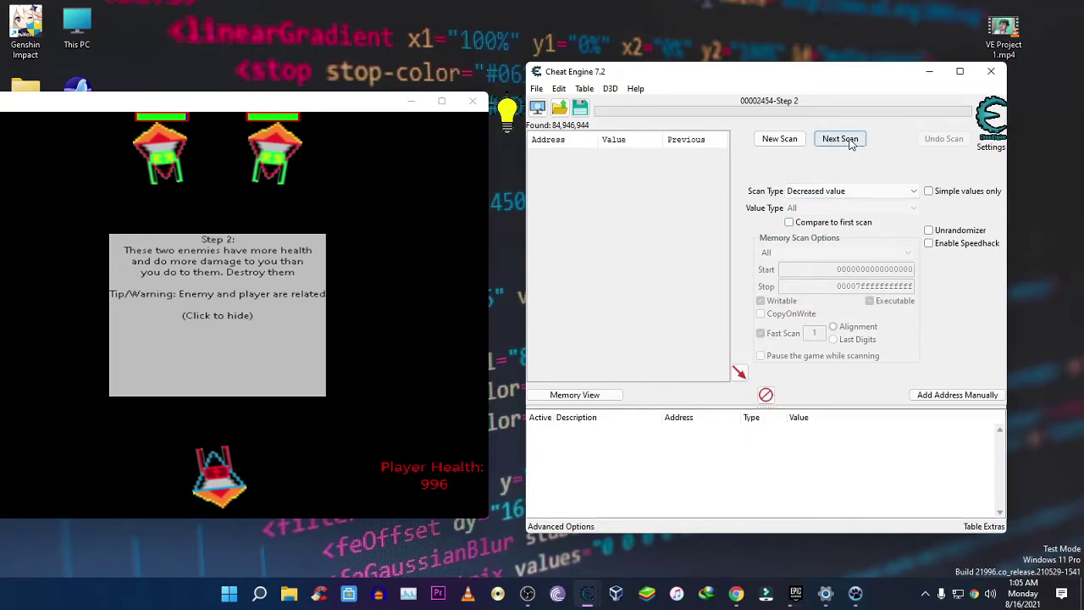
left_click(424, 224)
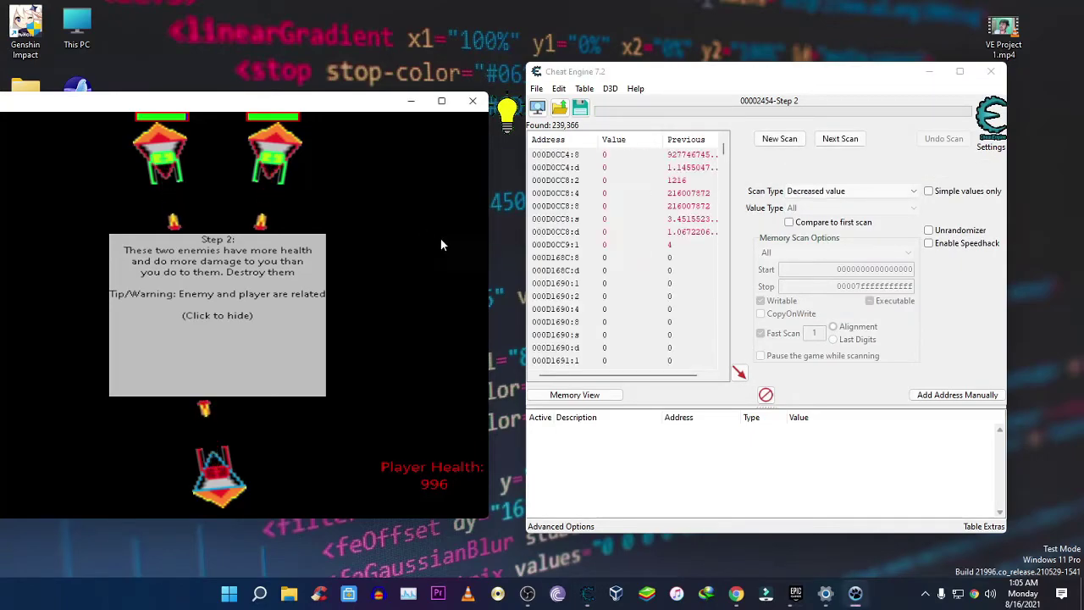
left_click(853, 145)
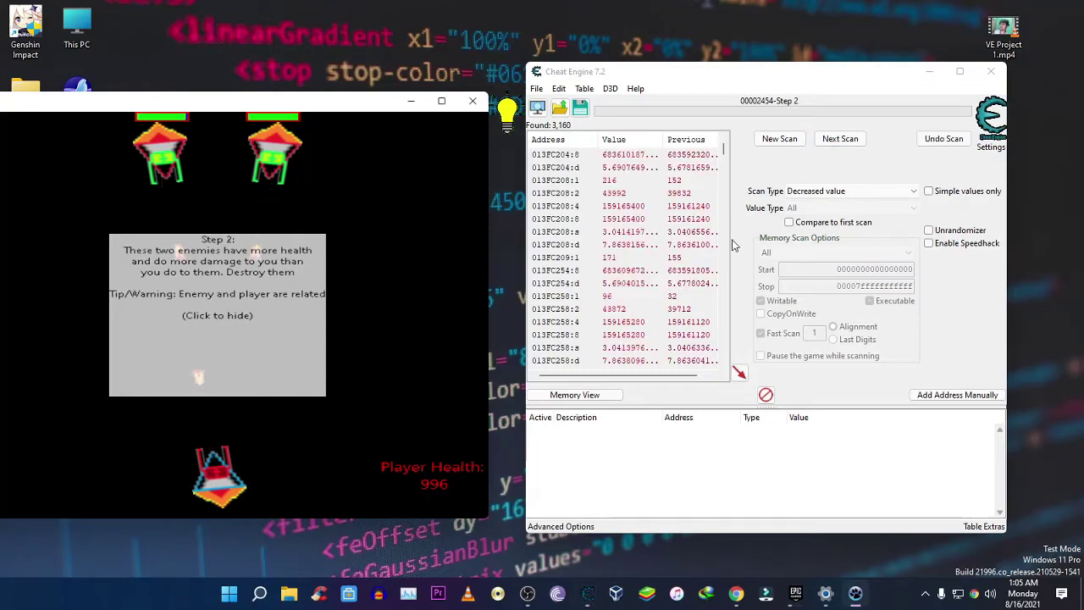
left_click(840, 139)
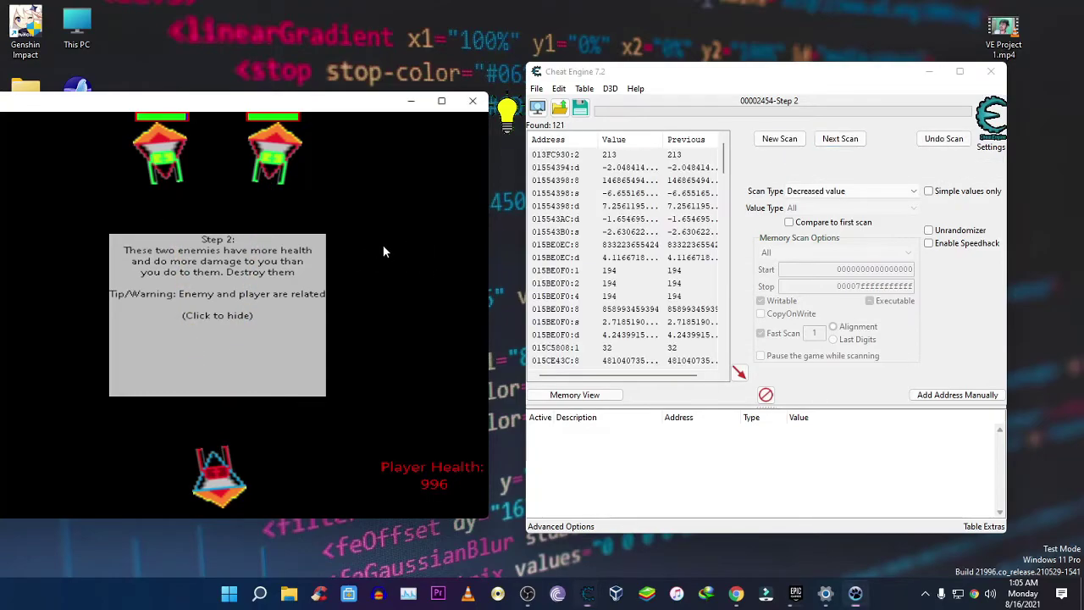
Add the Byte, 2 Bytes and 4 Bytes results at 015BE0F0 to the address list and set their values to 5.
left_click(680, 280)
left_click_drag(679, 274, 675, 301)
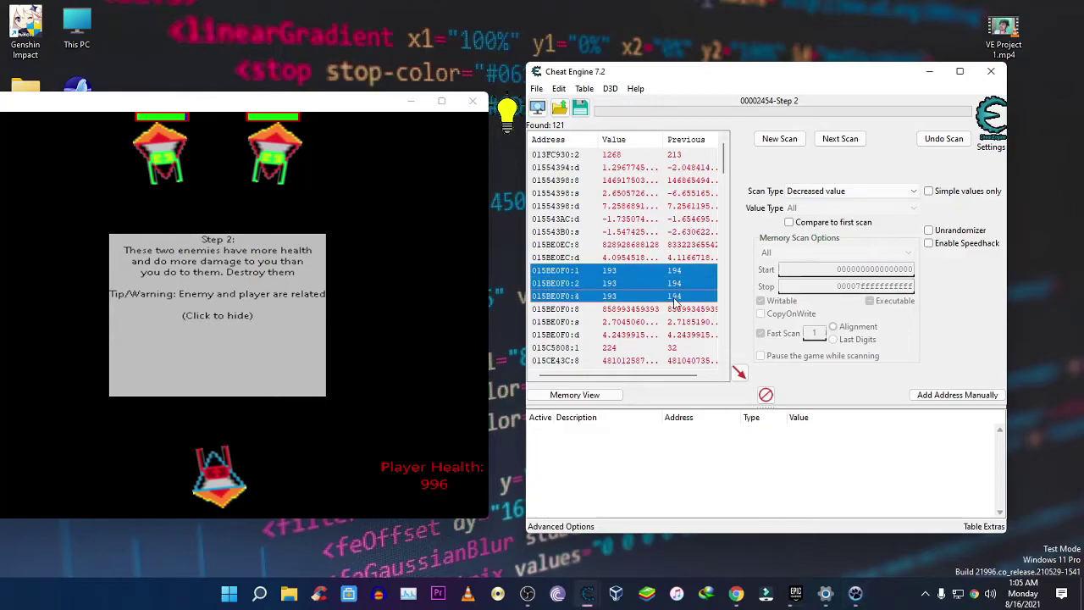
left_click(737, 374)
left_click_drag(798, 457, 796, 432)
double_click(796, 432)
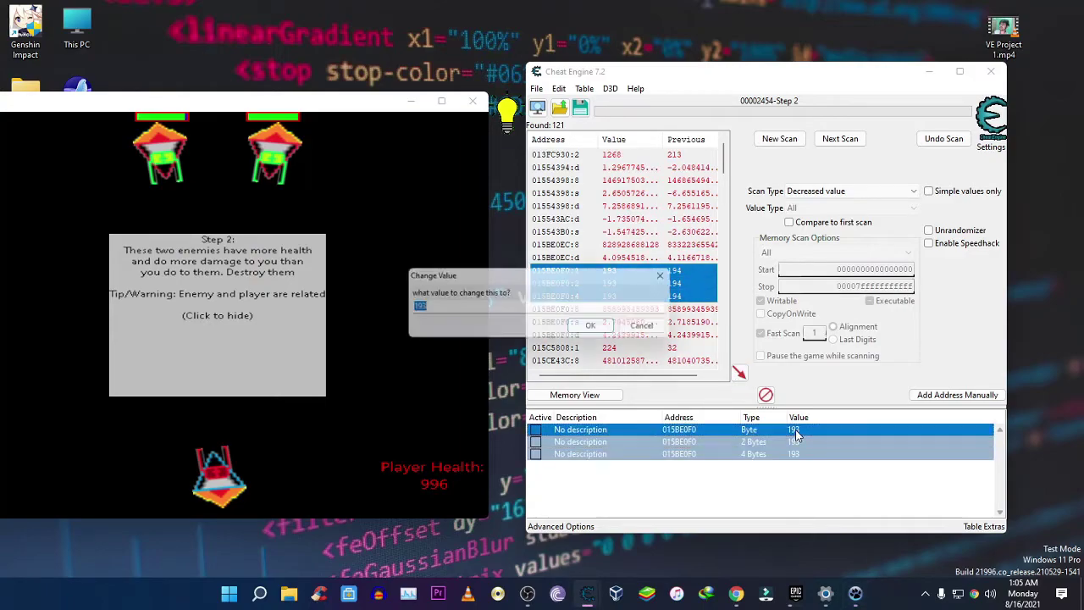
type("1")
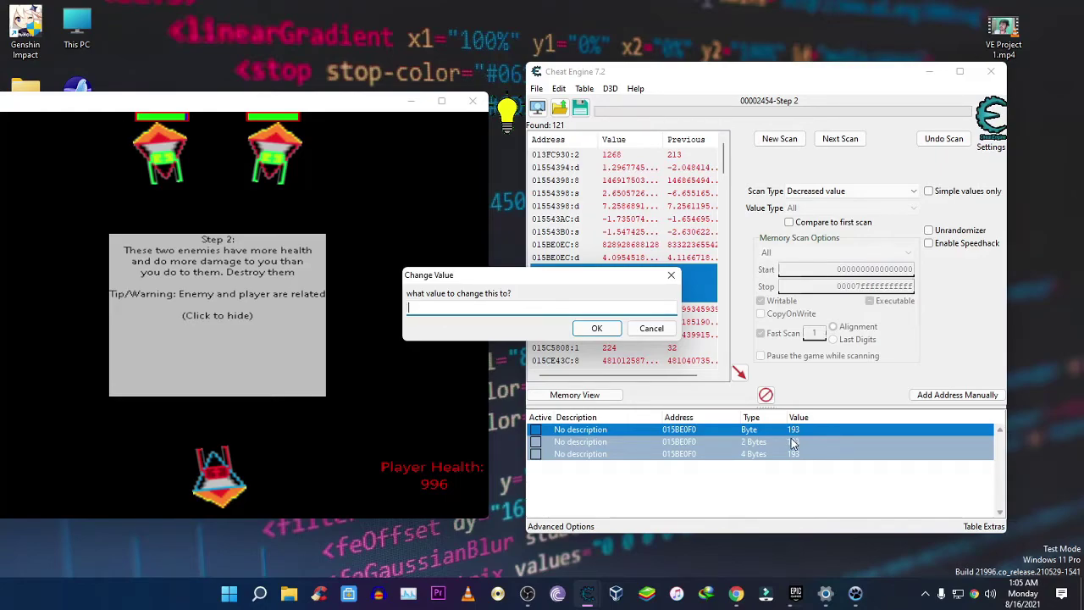
left_click(597, 329)
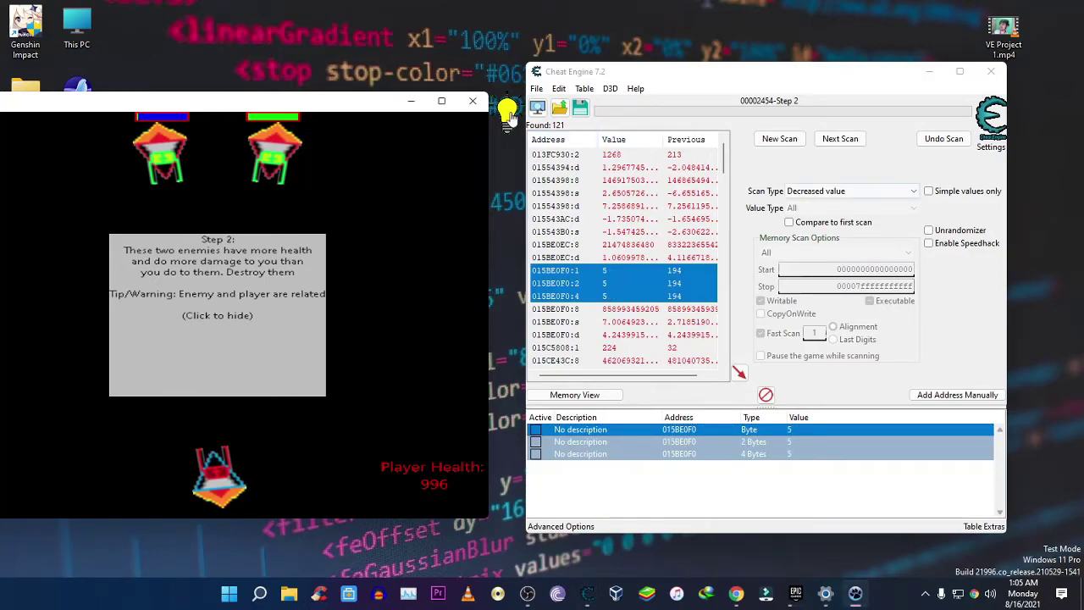
Add a second scan tab and run a first scan there for an unknown initial value across all value types.
left_click(537, 88)
left_click(576, 115)
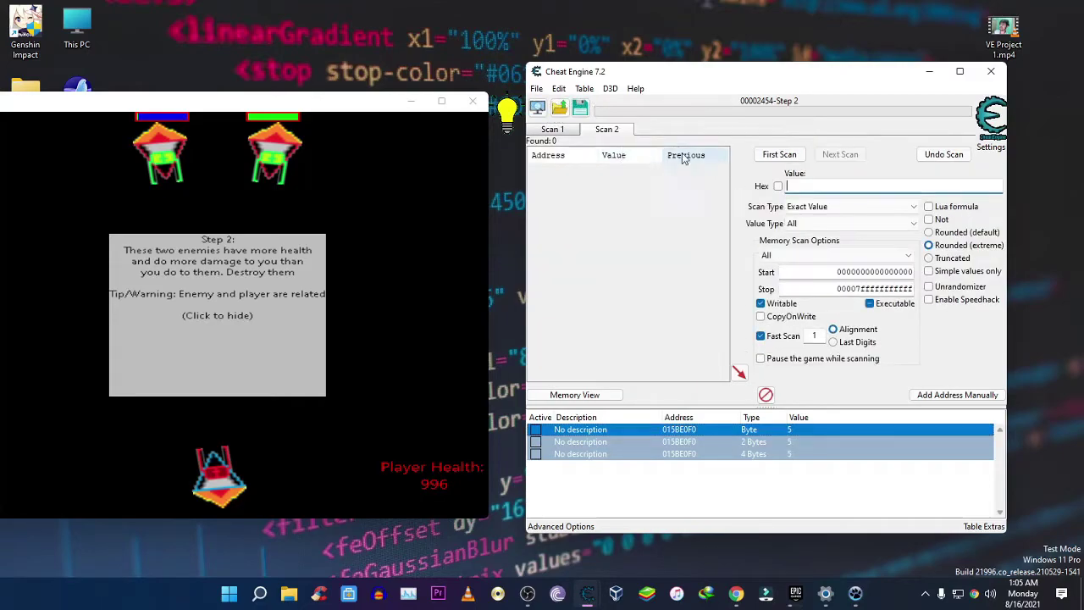
left_click(847, 223)
left_click(847, 223)
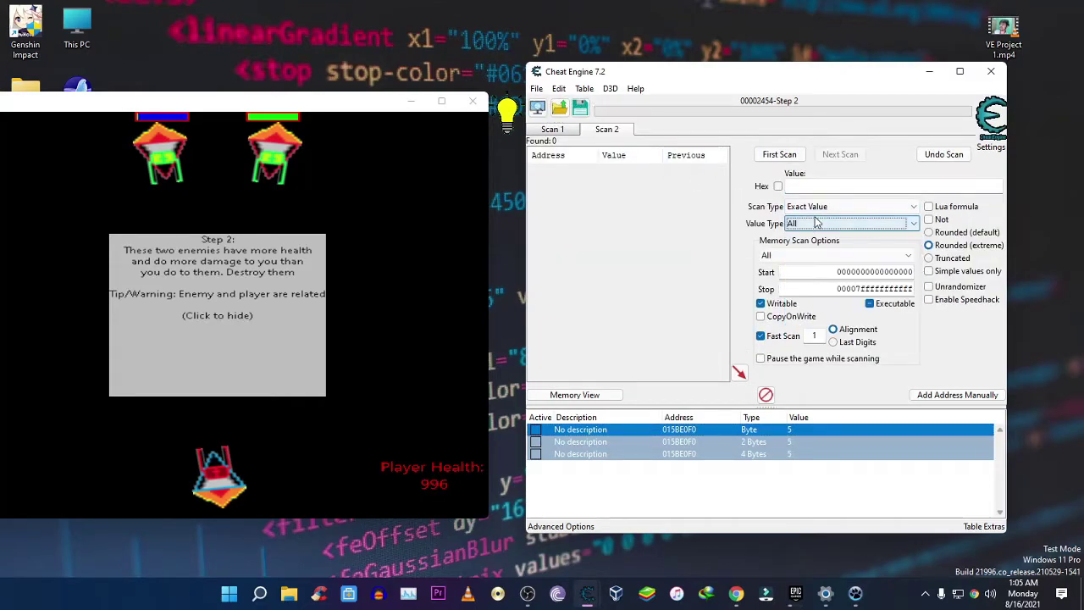
left_click(834, 206)
left_click(825, 261)
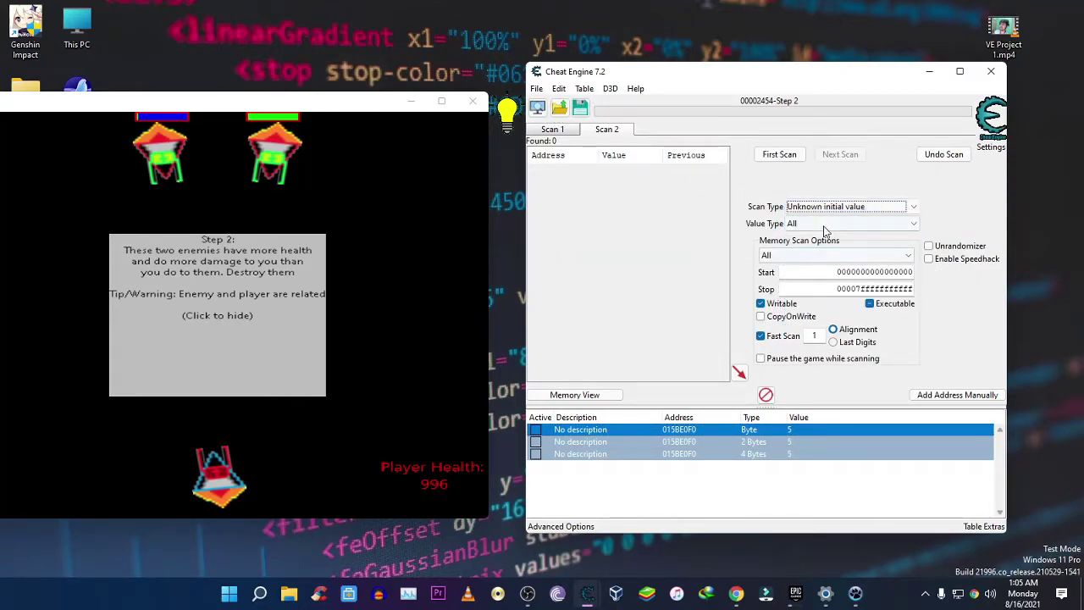
left_click(779, 155)
Return to the game and move the player's ship up toward the two enemies.
left_click(477, 221)
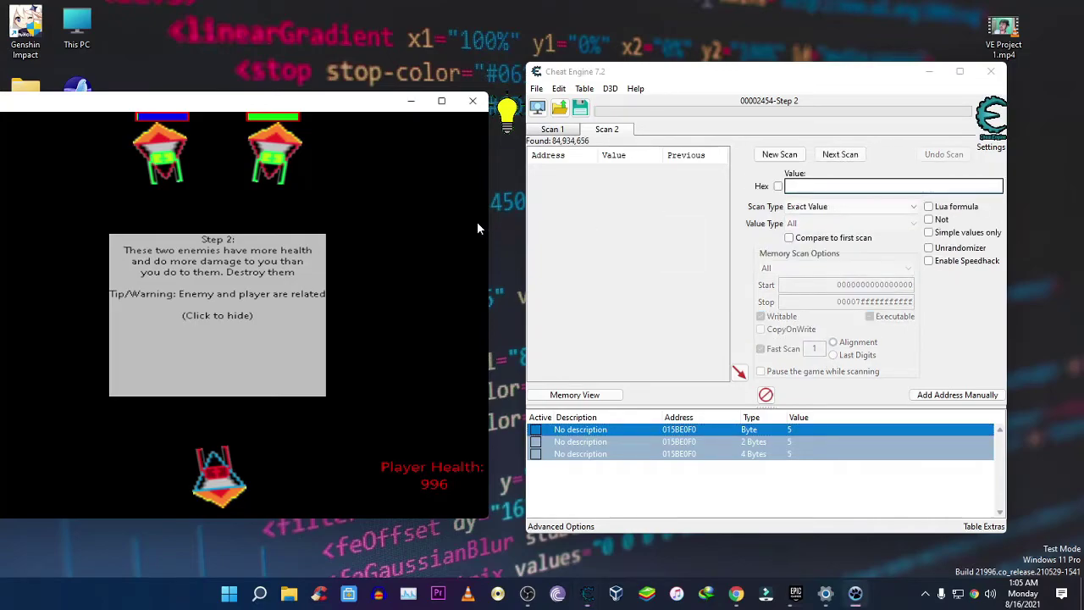
key("Up")
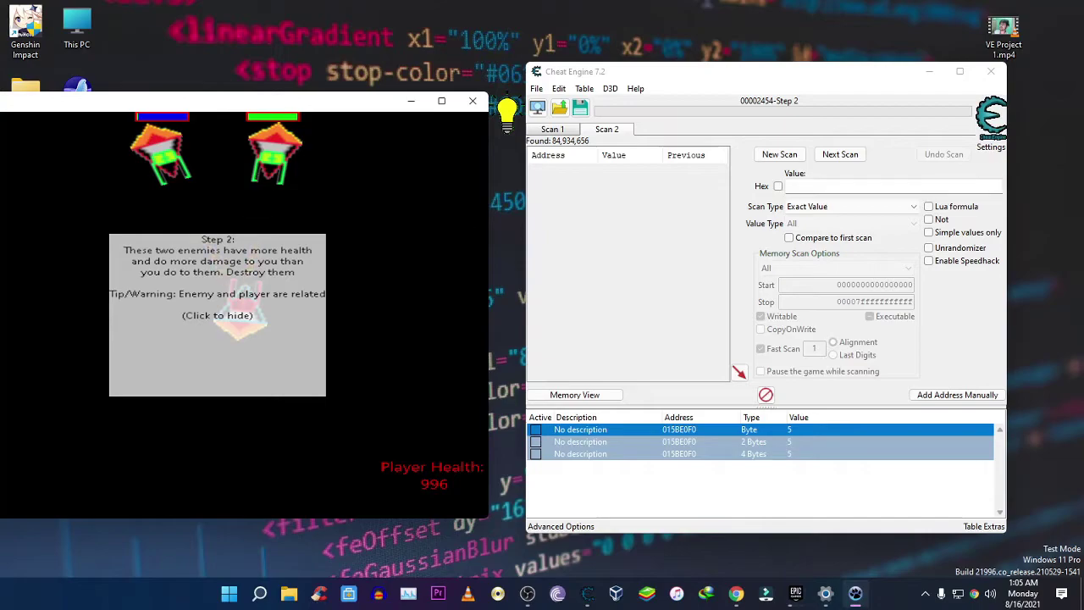
left_click(838, 207)
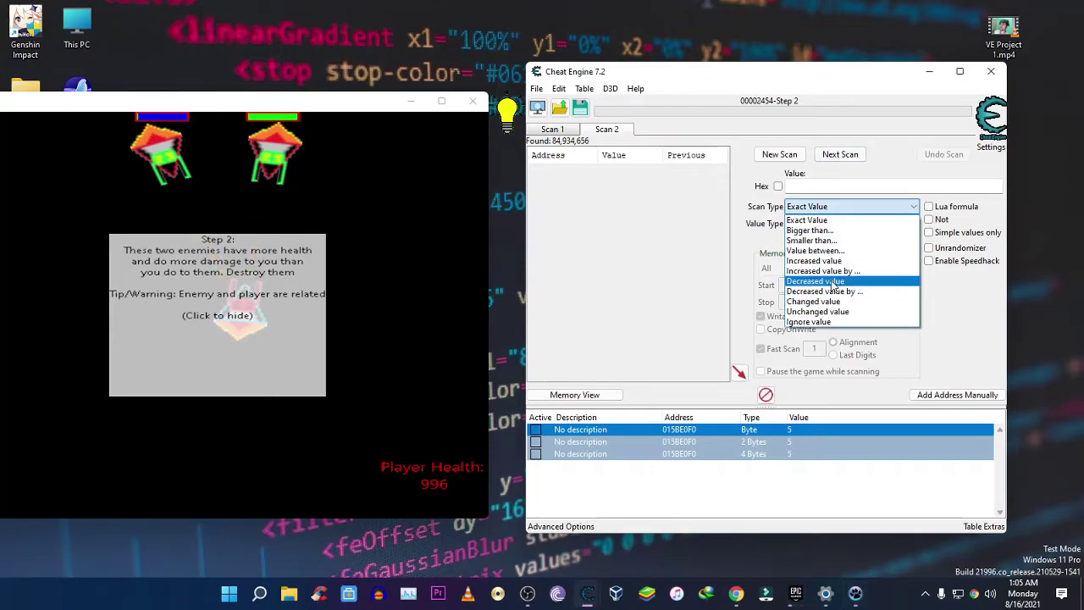
left_click(813, 279)
left_click(783, 160)
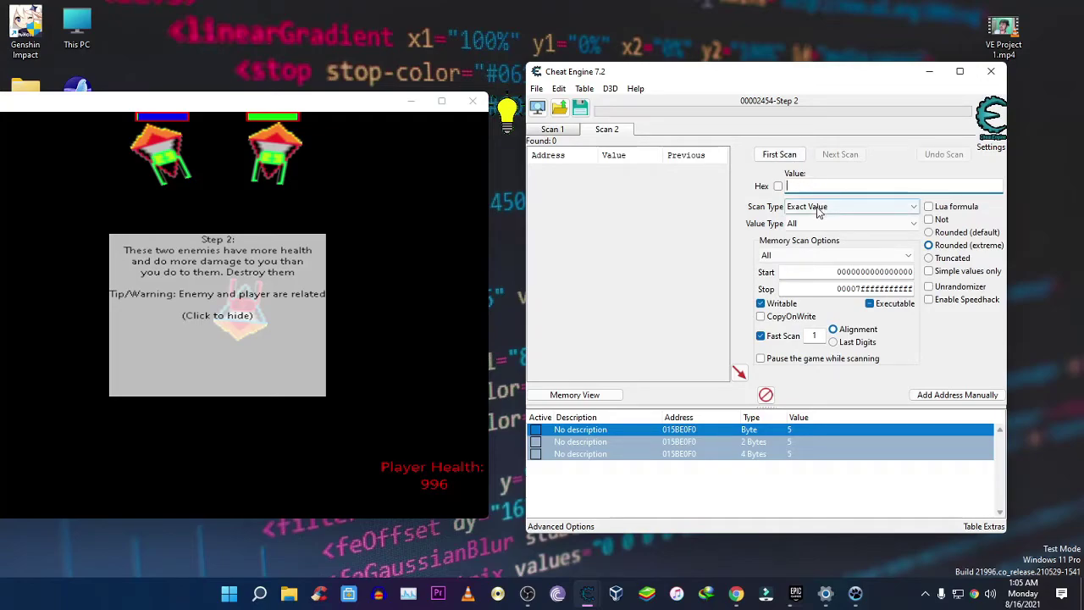
Run a new first scan in the second scan tab for an unknown initial value with the value type All.
left_click(818, 213)
left_click(839, 262)
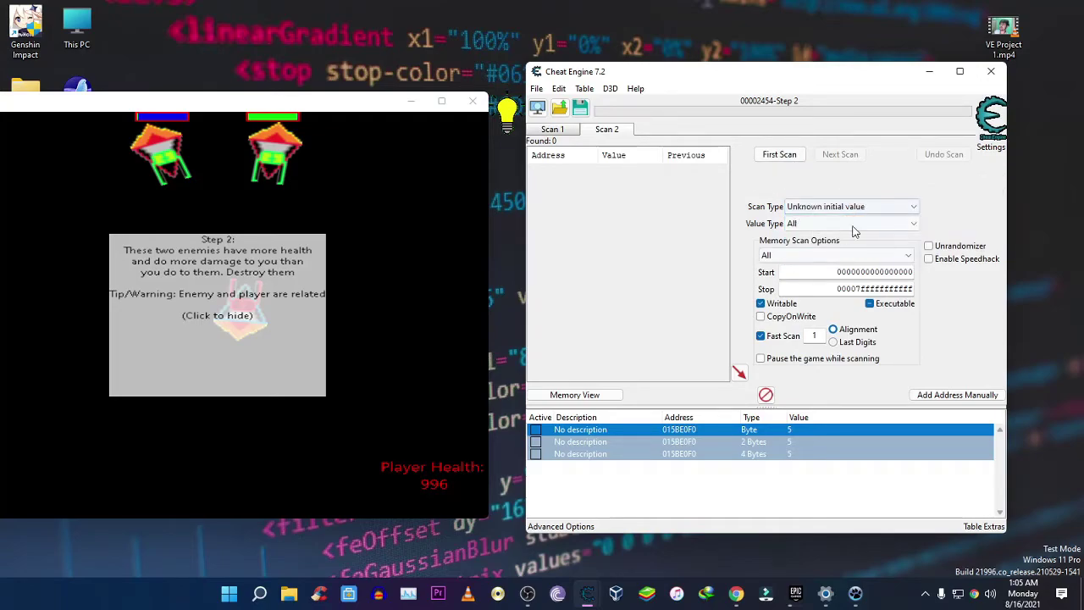
left_click(778, 156)
Shoot at the second enemy between scans and repeatedly narrow the results with the Decreased value scan type.
left_click(426, 227)
left_click(850, 208)
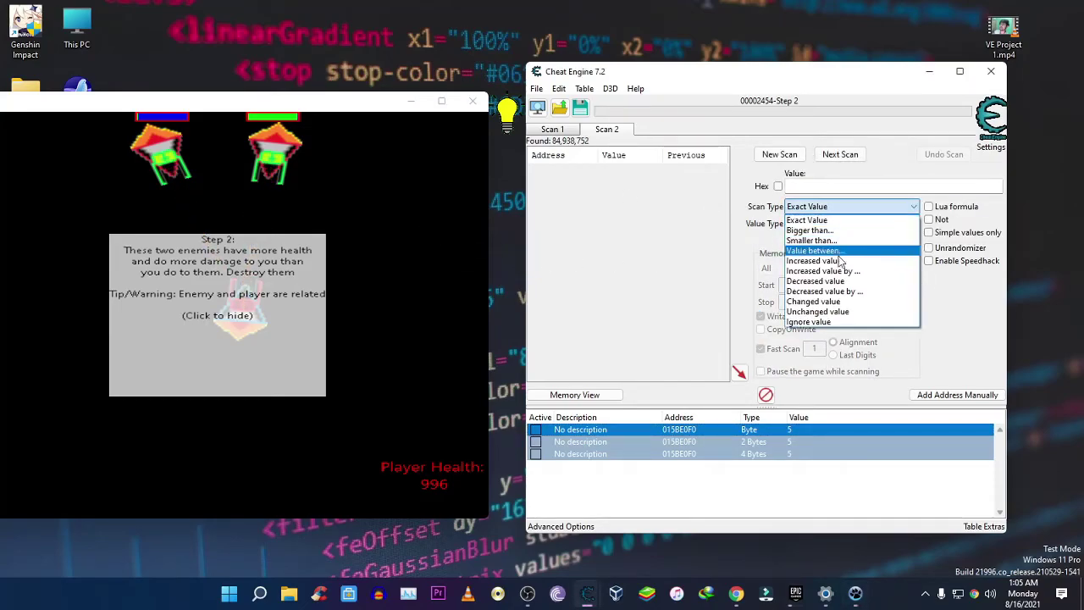
left_click(847, 282)
left_click(857, 158)
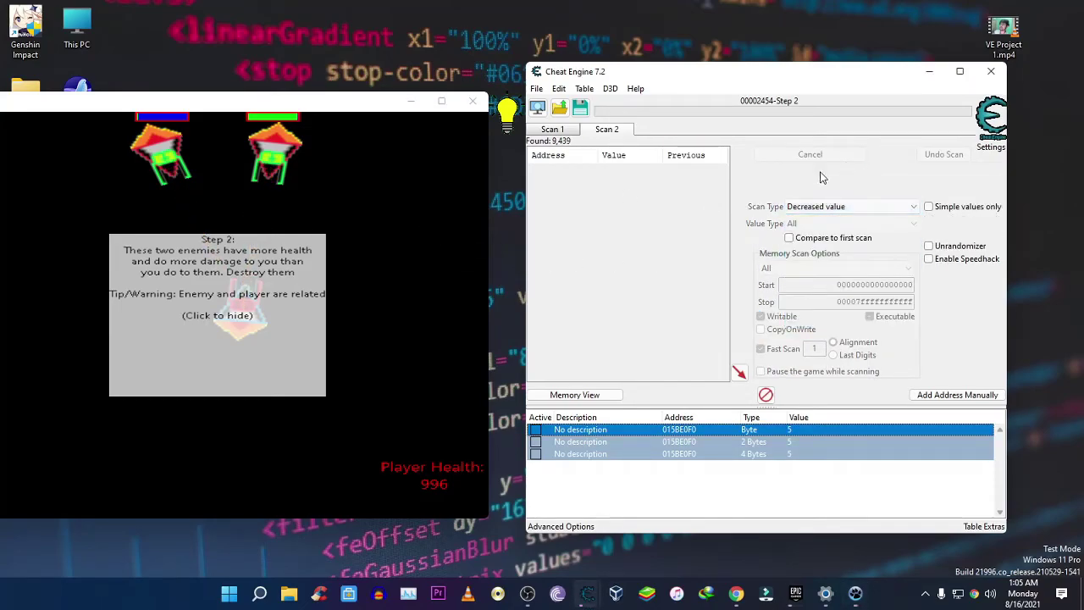
left_click(841, 155)
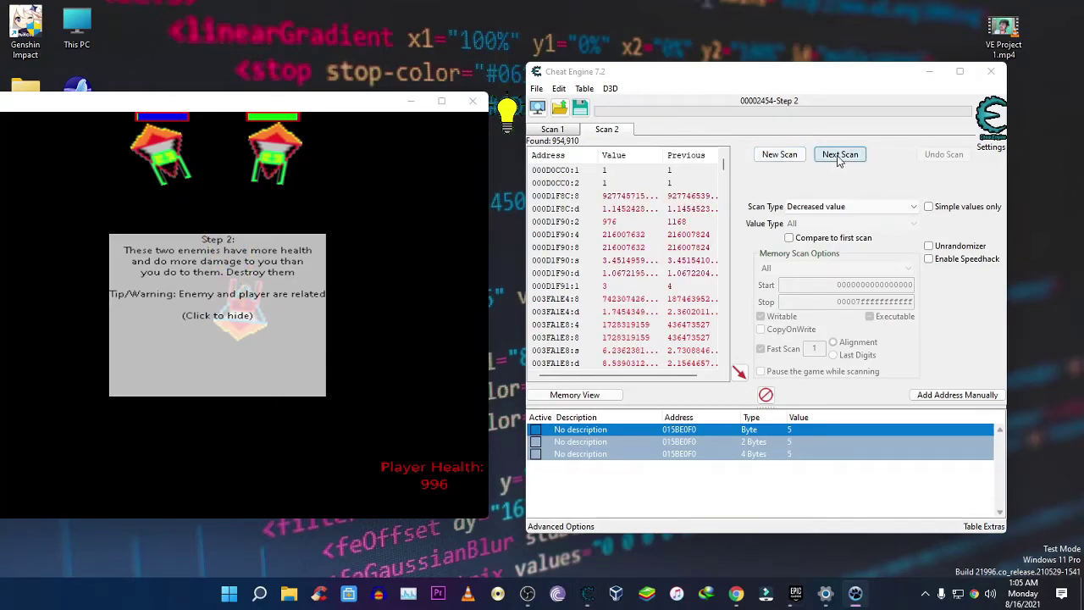
left_click(840, 155)
left_click(840, 155)
Add the Byte, 2 Bytes and 4 Bytes results at 015BDE70 to the address list.
left_click(682, 272)
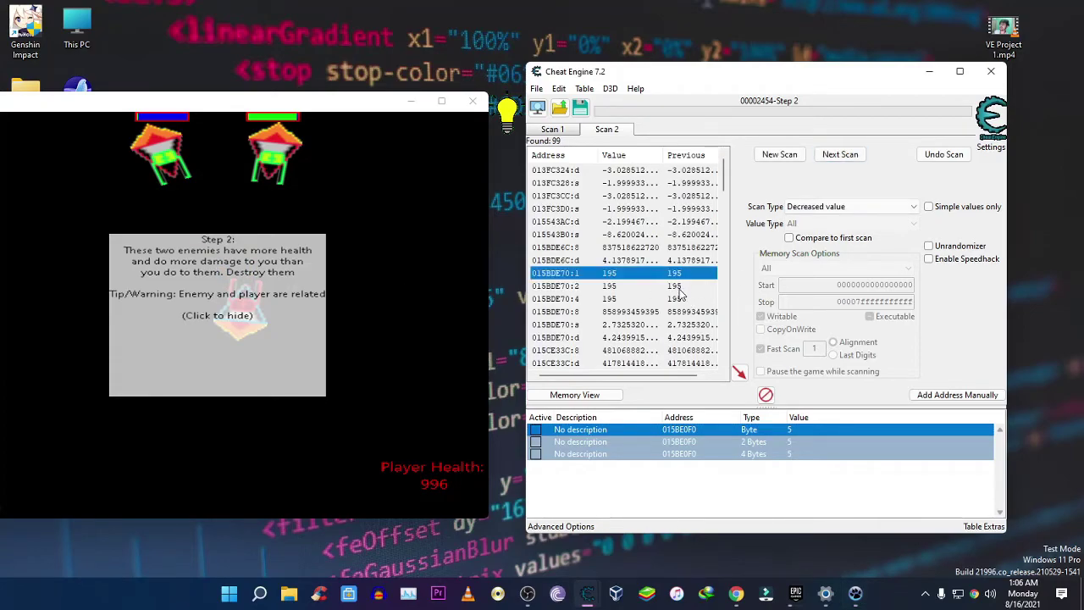
left_click(679, 286, "shift")
left_click(679, 299, "shift")
left_click(739, 372)
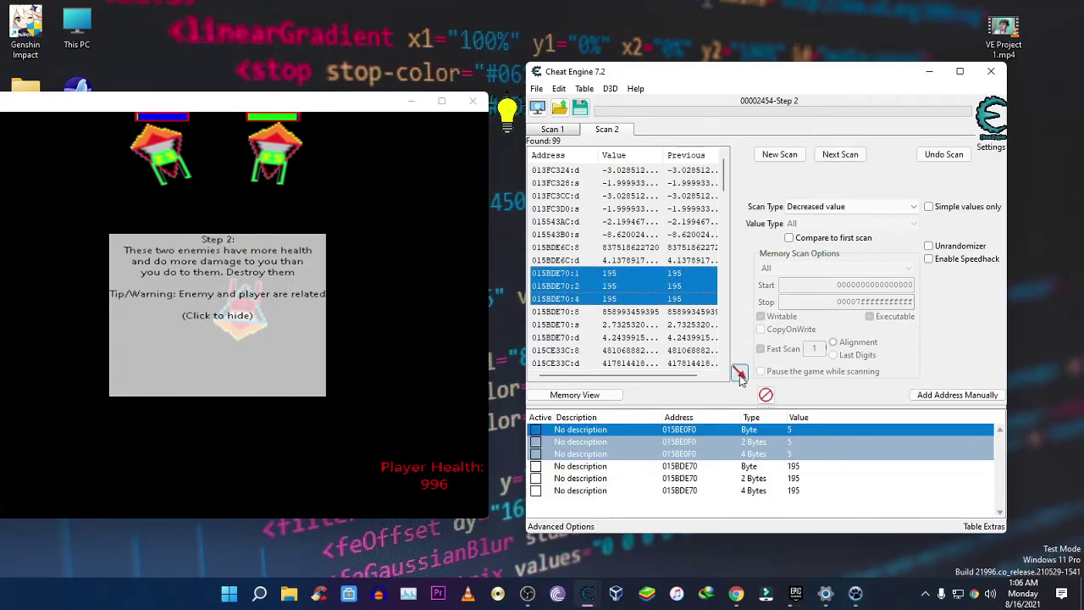
Select the three 015BDE70 entries in the address list together and set their values to 5.
left_click(797, 490, "shift")
left_click(798, 478, "shift")
left_click(800, 466, "shift")
left_click(852, 518)
left_click(794, 492)
left_click(798, 477, "shift")
left_click(796, 467, "shift")
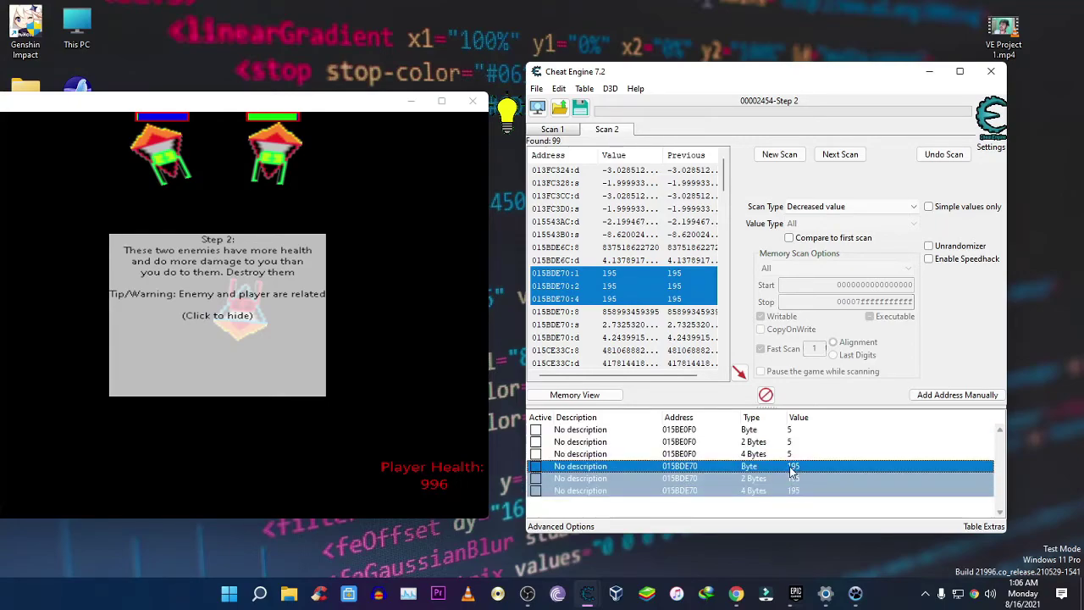
double_click(796, 467)
type("5")
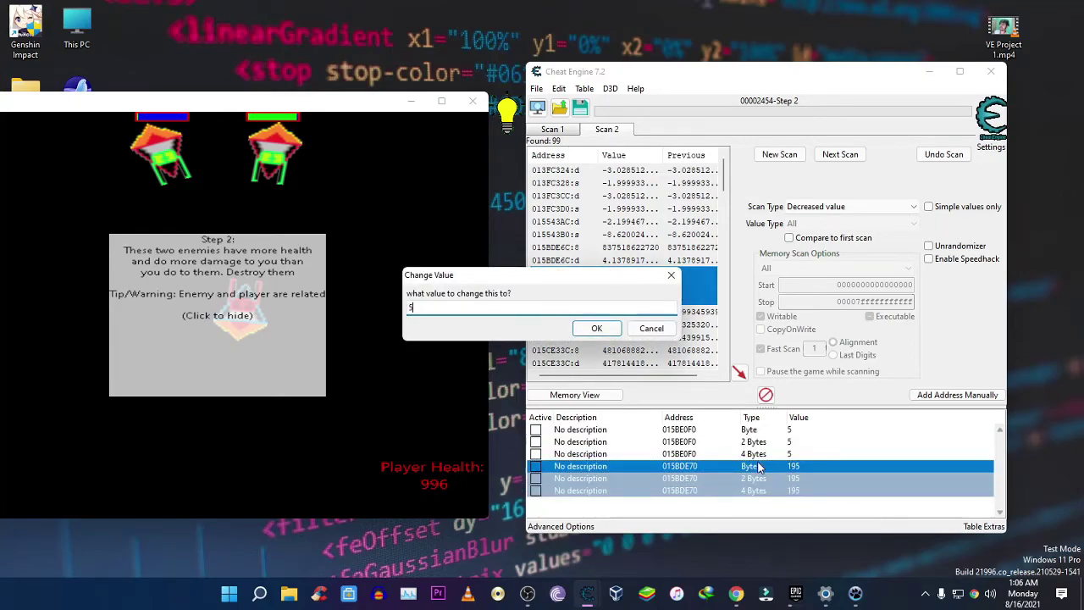
left_click(597, 329)
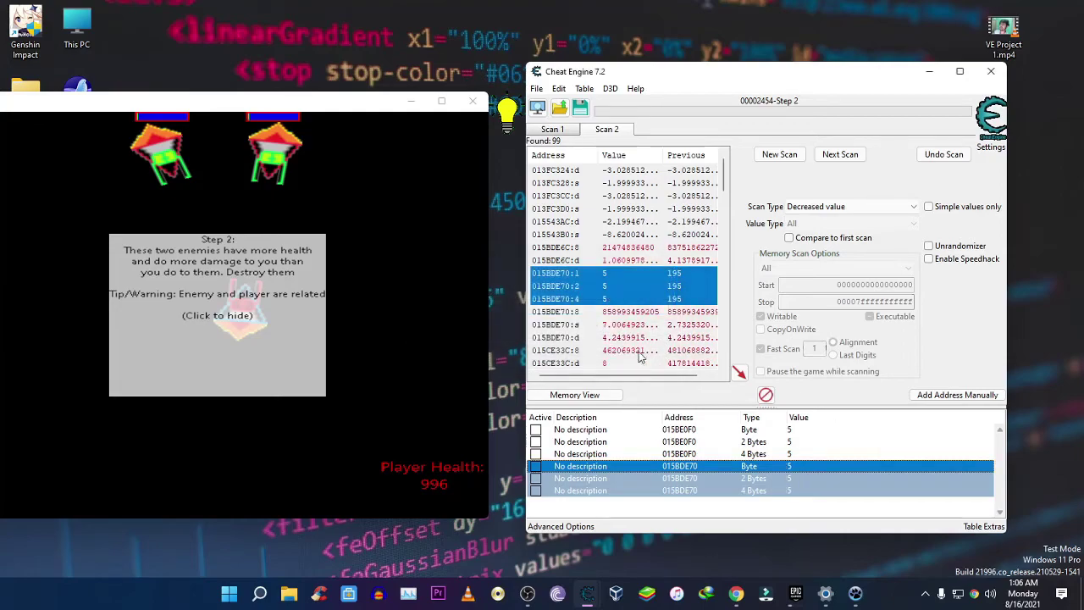
Hide the Step 2 instructions in the game and turn the ship to shoot at each enemy in turn.
left_click(326, 319)
key("Left")
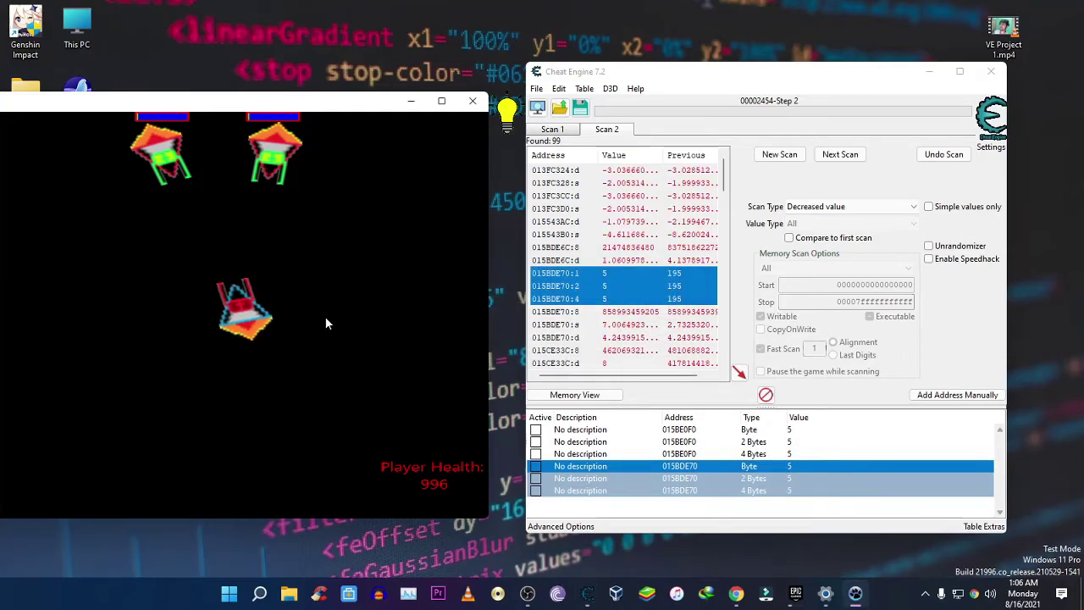
key("space")
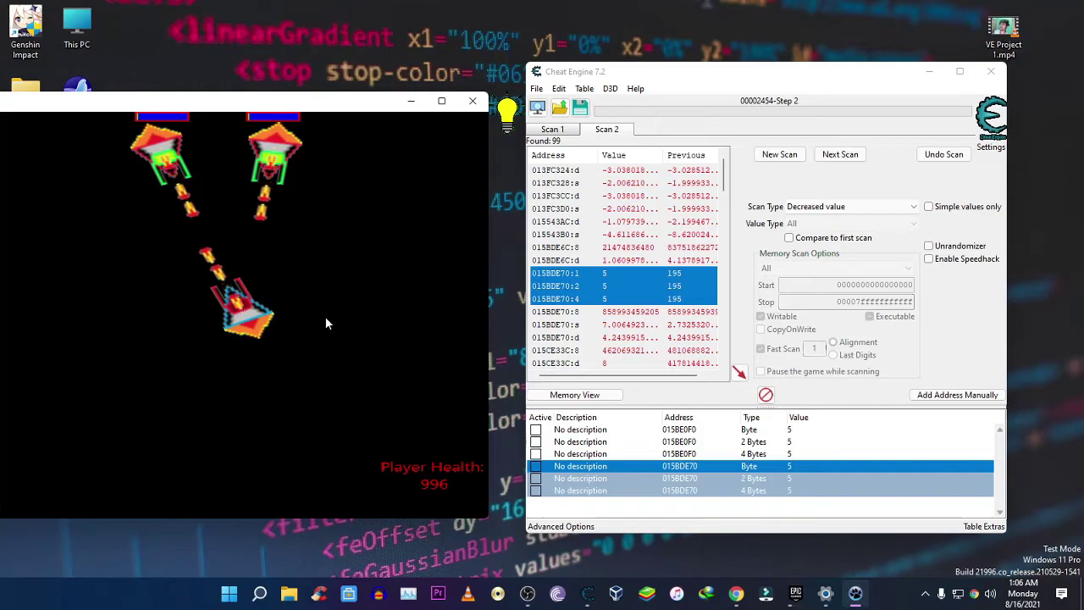
key("Right")
key("space")
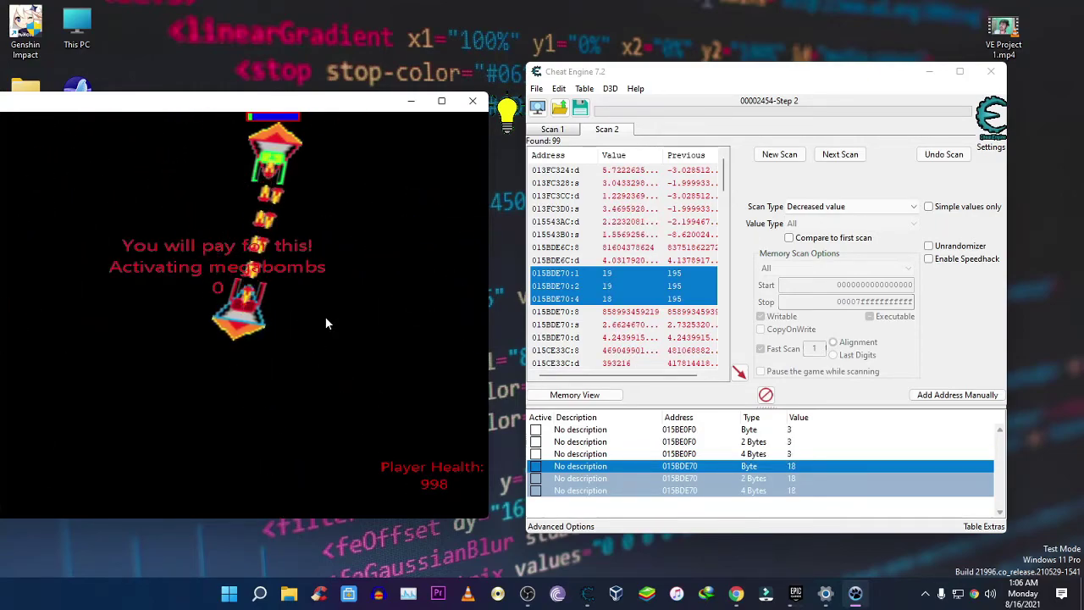